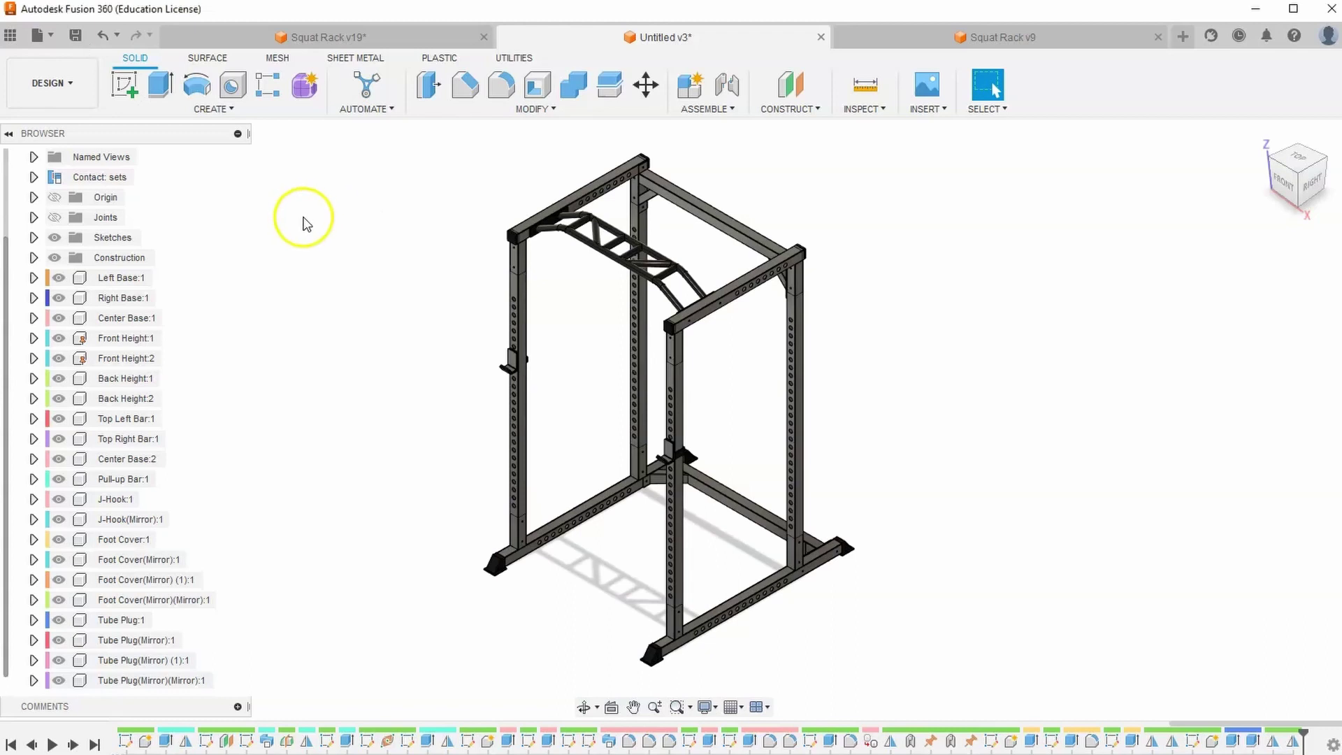
- Highlight the first foot cover and the last mirrored tube plug to locate them on the completed rack
click(125, 539)
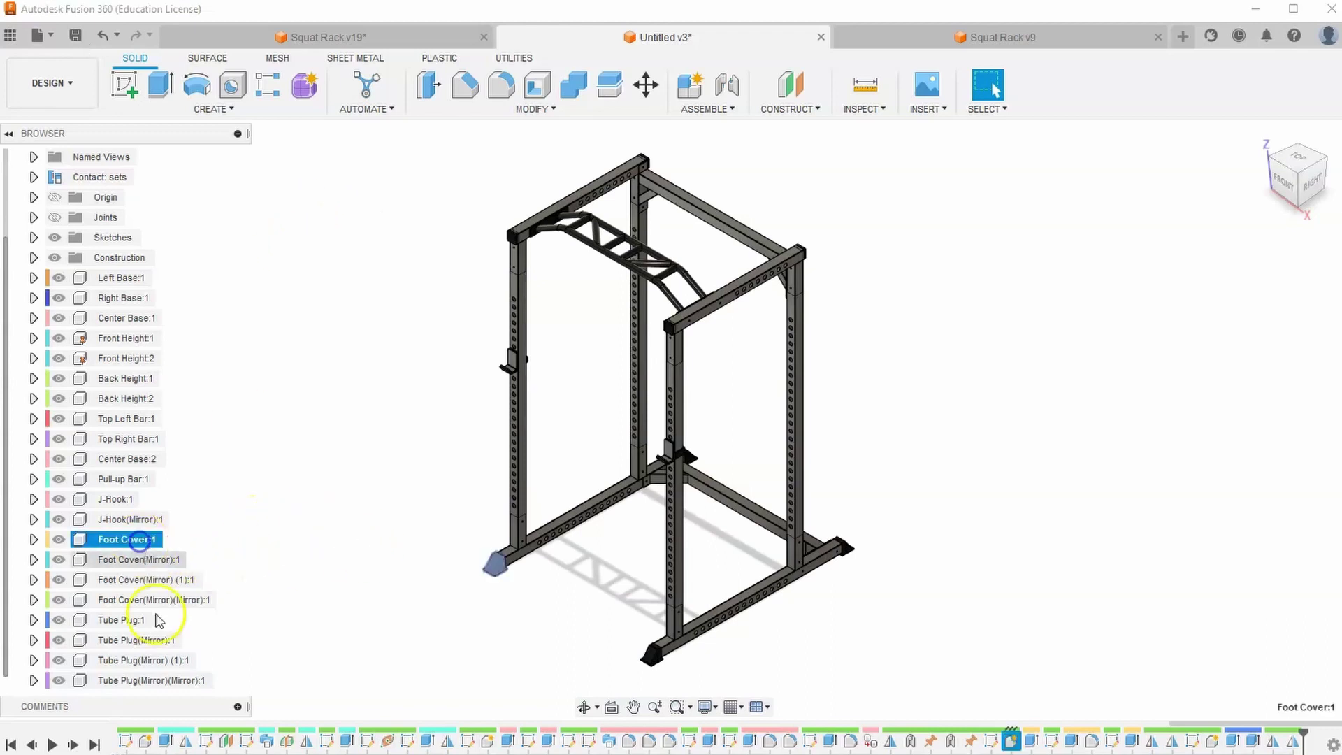
shift+click(157, 681)
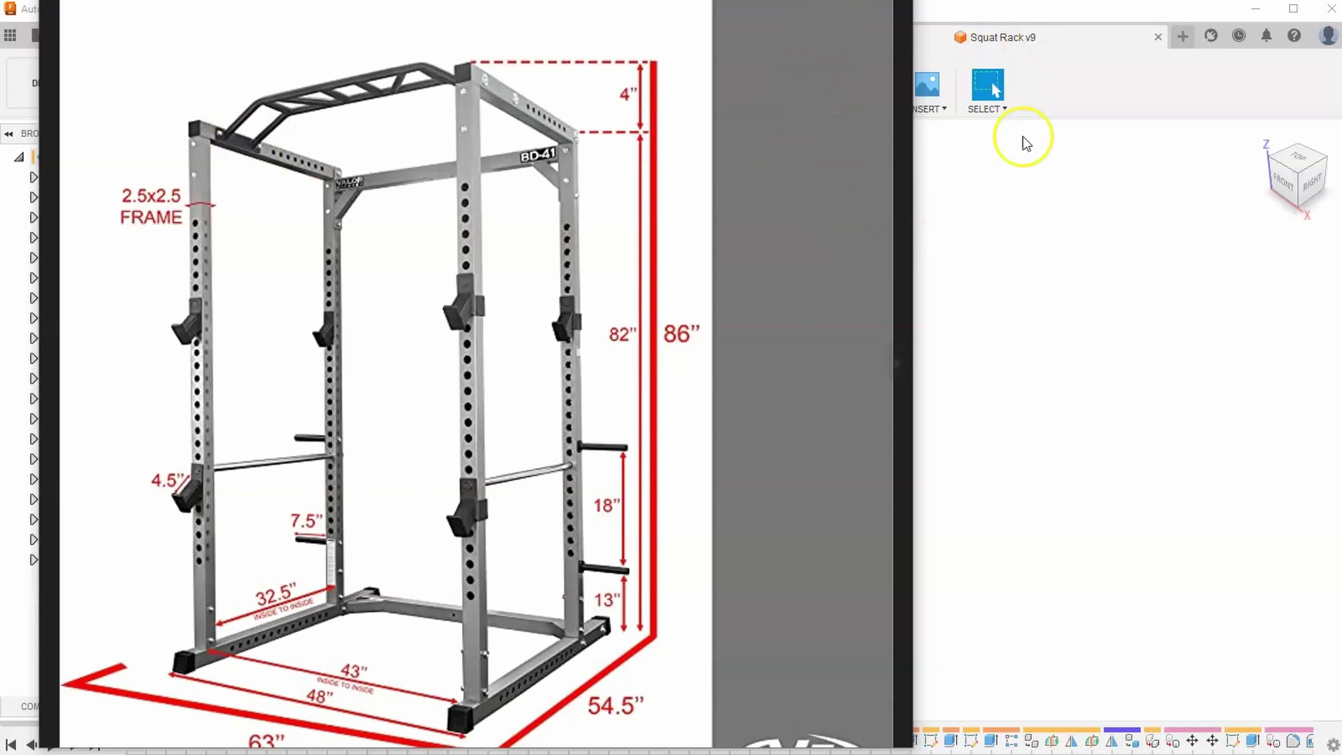
click(1063, 238)
- Switch to the PDF assembly manual and check the 50 tube plug entry in its parts list
key(alt+Tab)
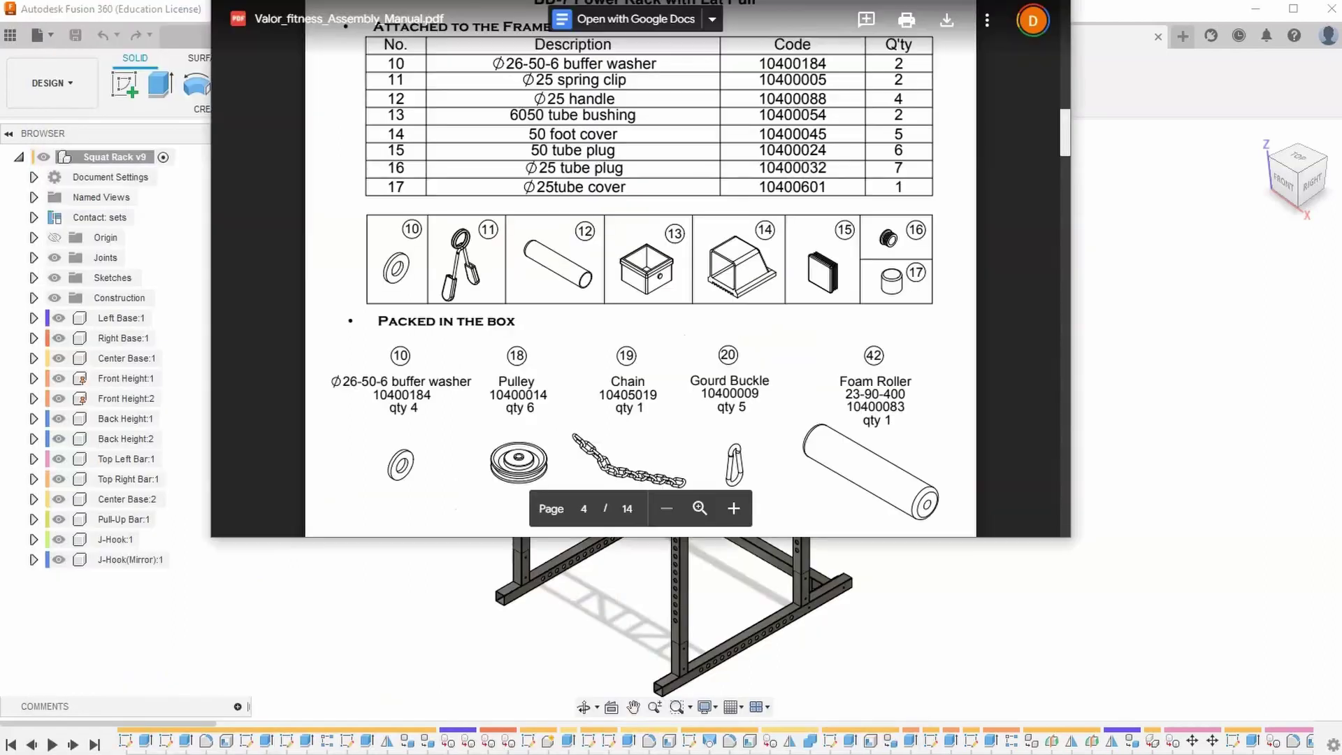
scroll(727, 332, up, 2)
scroll(732, 340, down, 1)
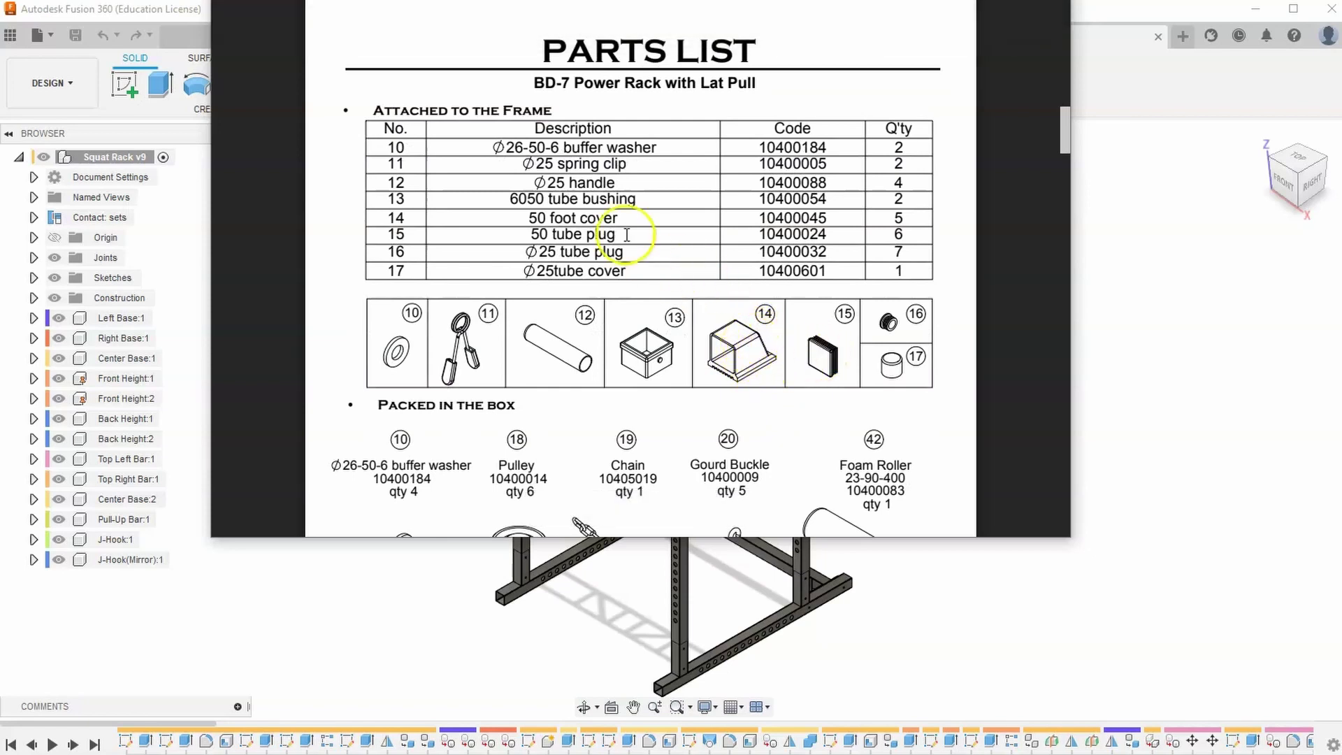
drag(551, 235, 575, 236)
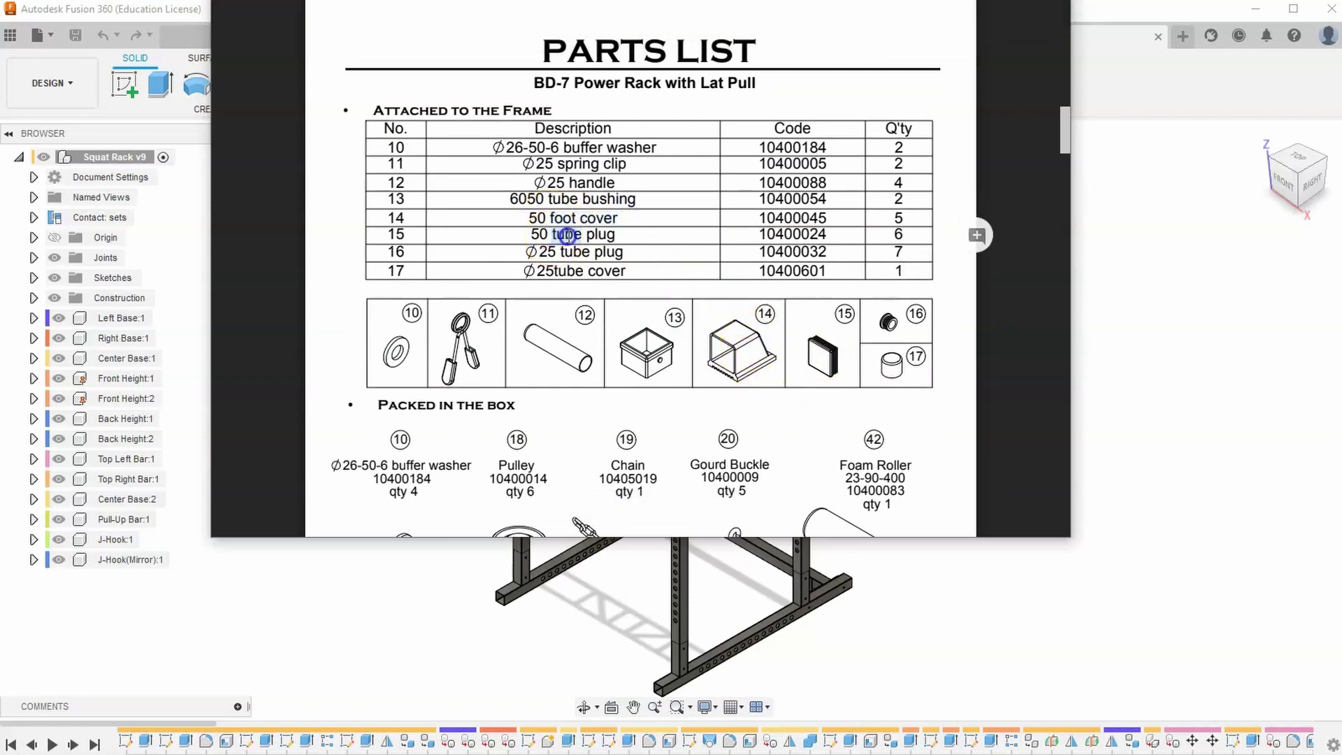
- Examine the manual's assembly diagrams to see where the foot covers and tube plugs fit on the frame
scroll(618, 283, down, 20)
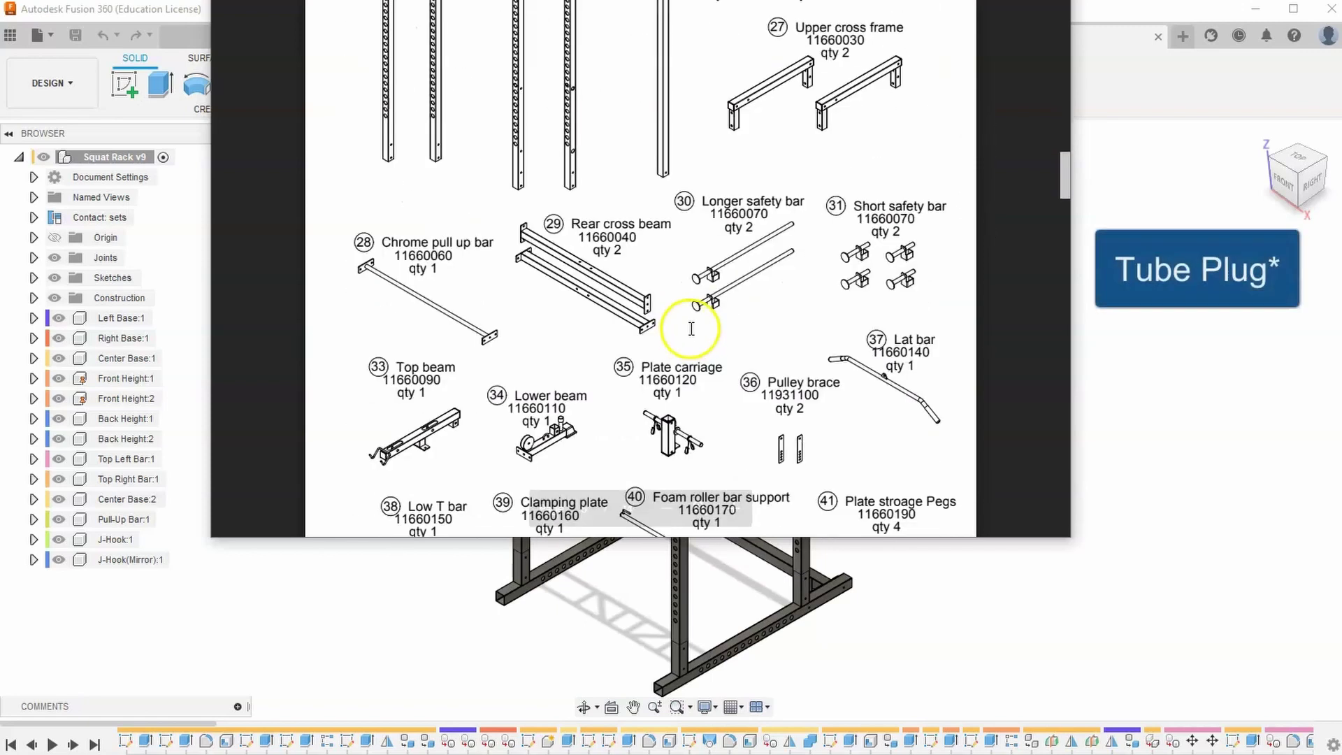
scroll(700, 348, down, 20)
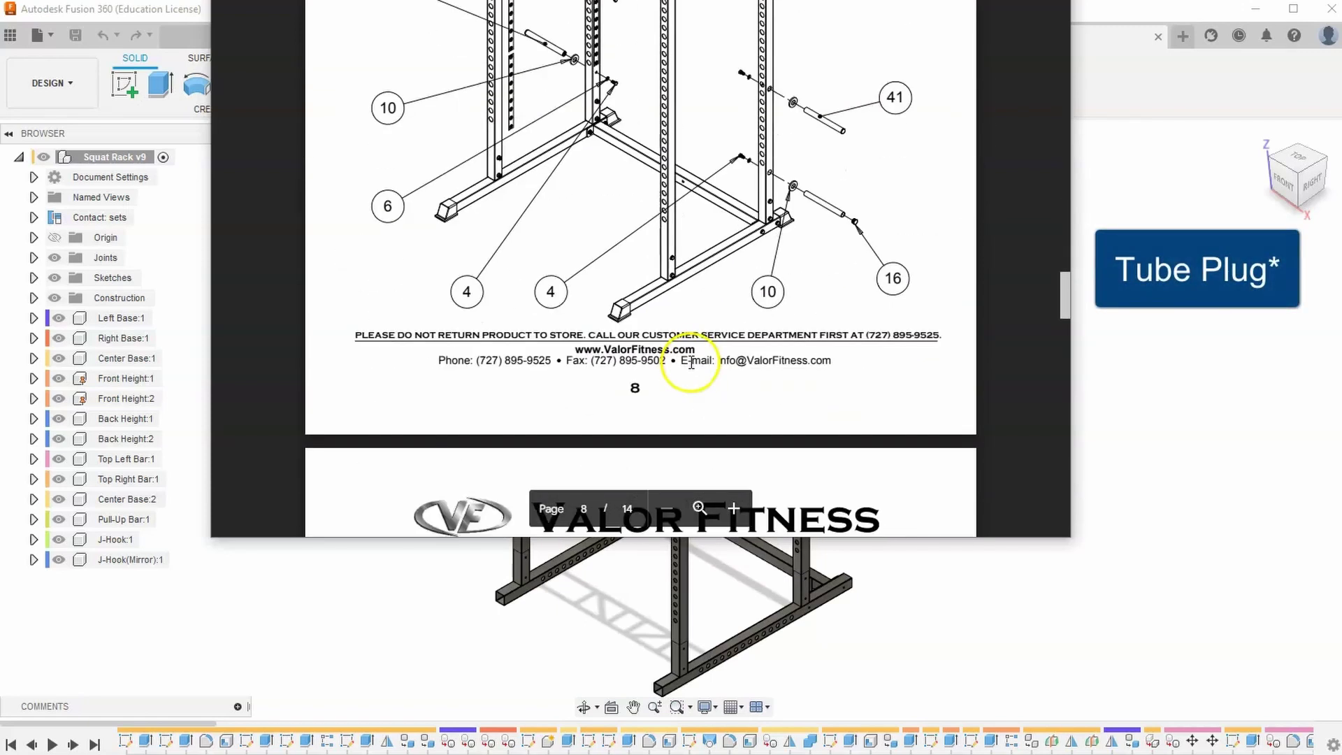
scroll(706, 224, up, 2)
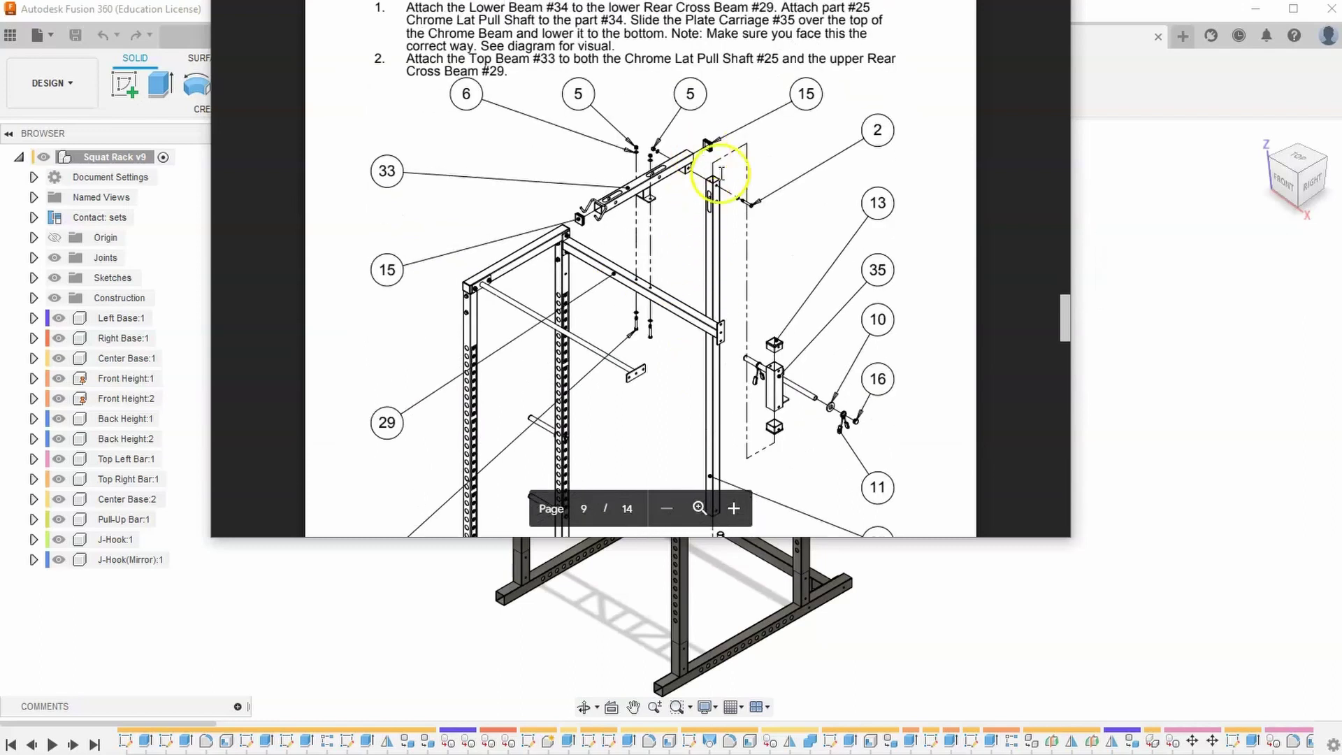
scroll(709, 145, down, 4)
scroll(758, 297, up, 20)
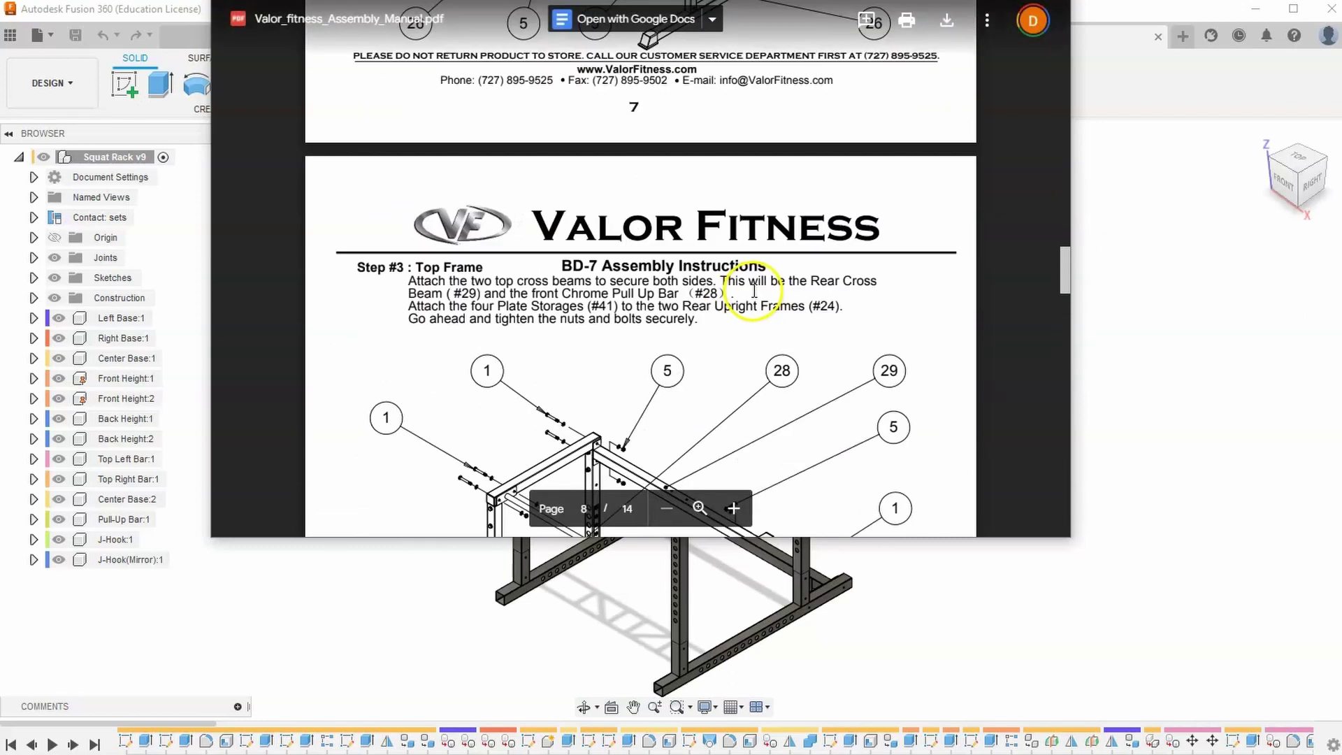
scroll(759, 291, up, 20)
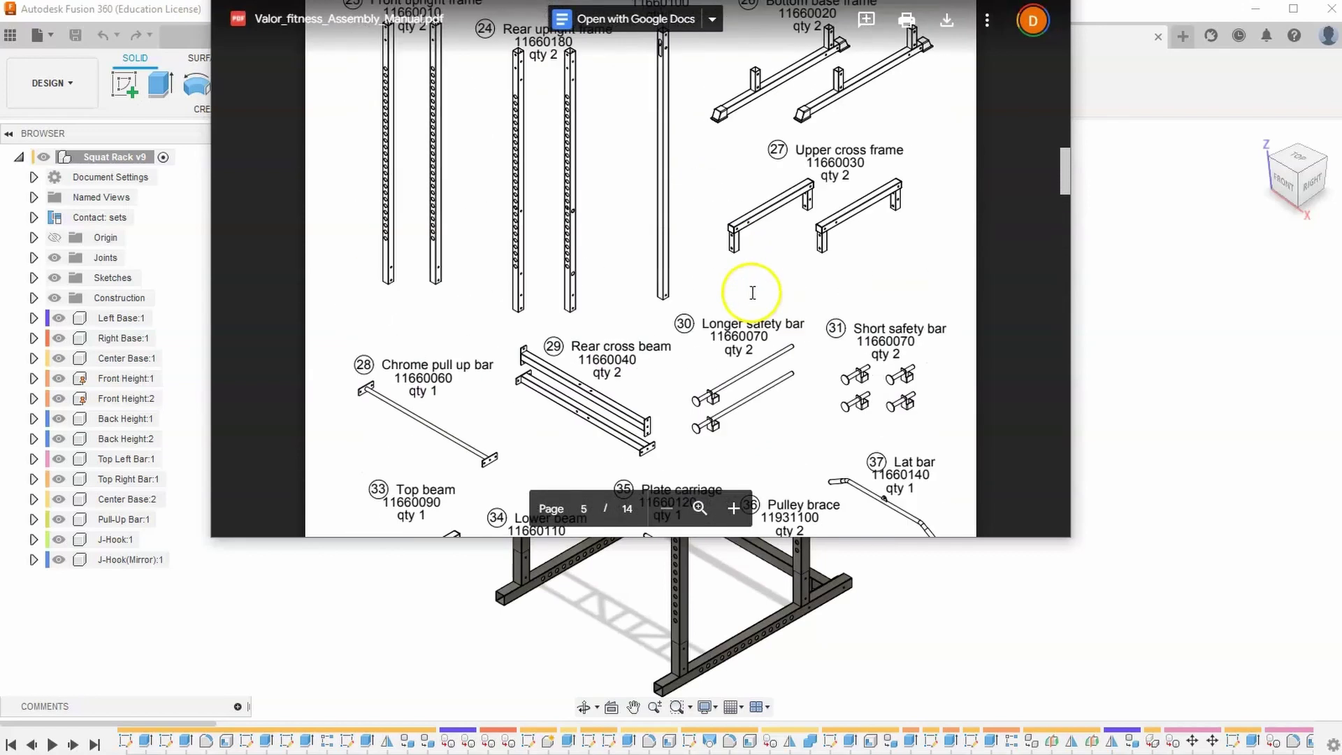
- Check the 50 foot cover entry and its drawing in the parts list, and return to Fusion 360
scroll(751, 293, up, 1)
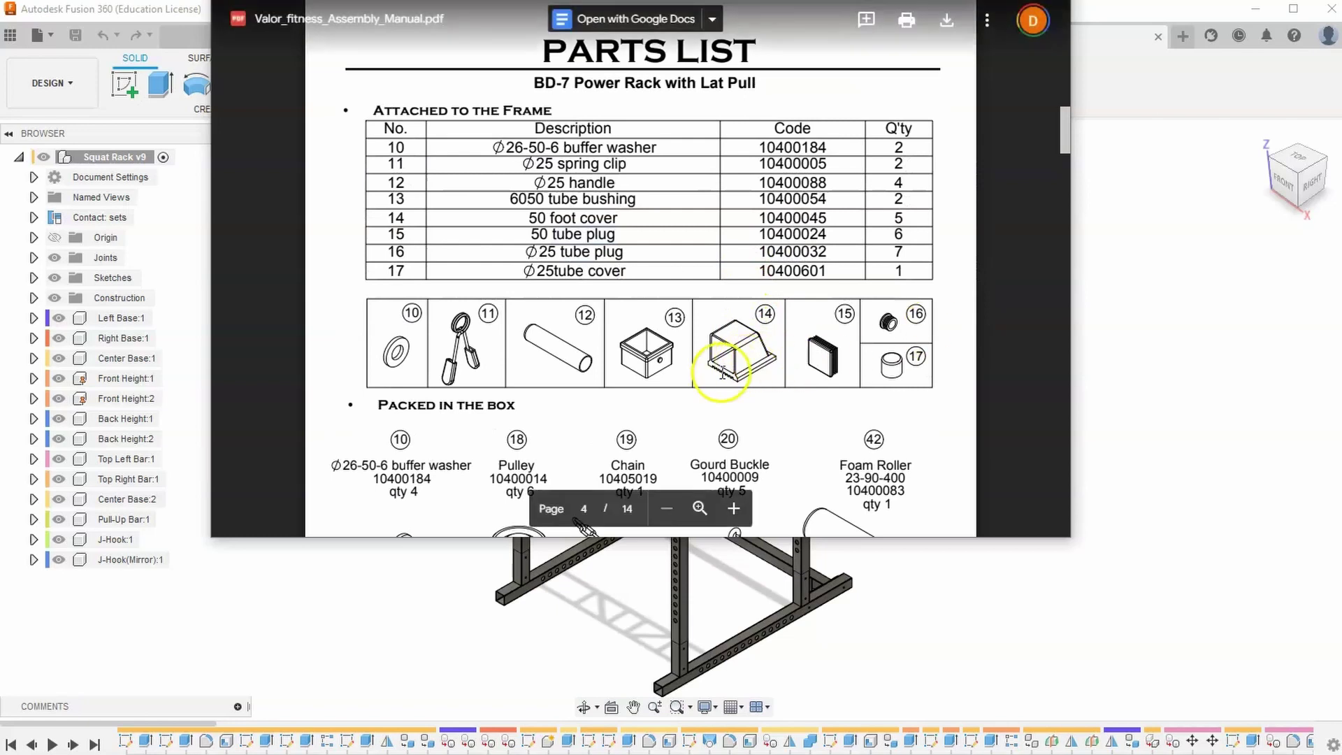
drag(624, 219, 553, 214)
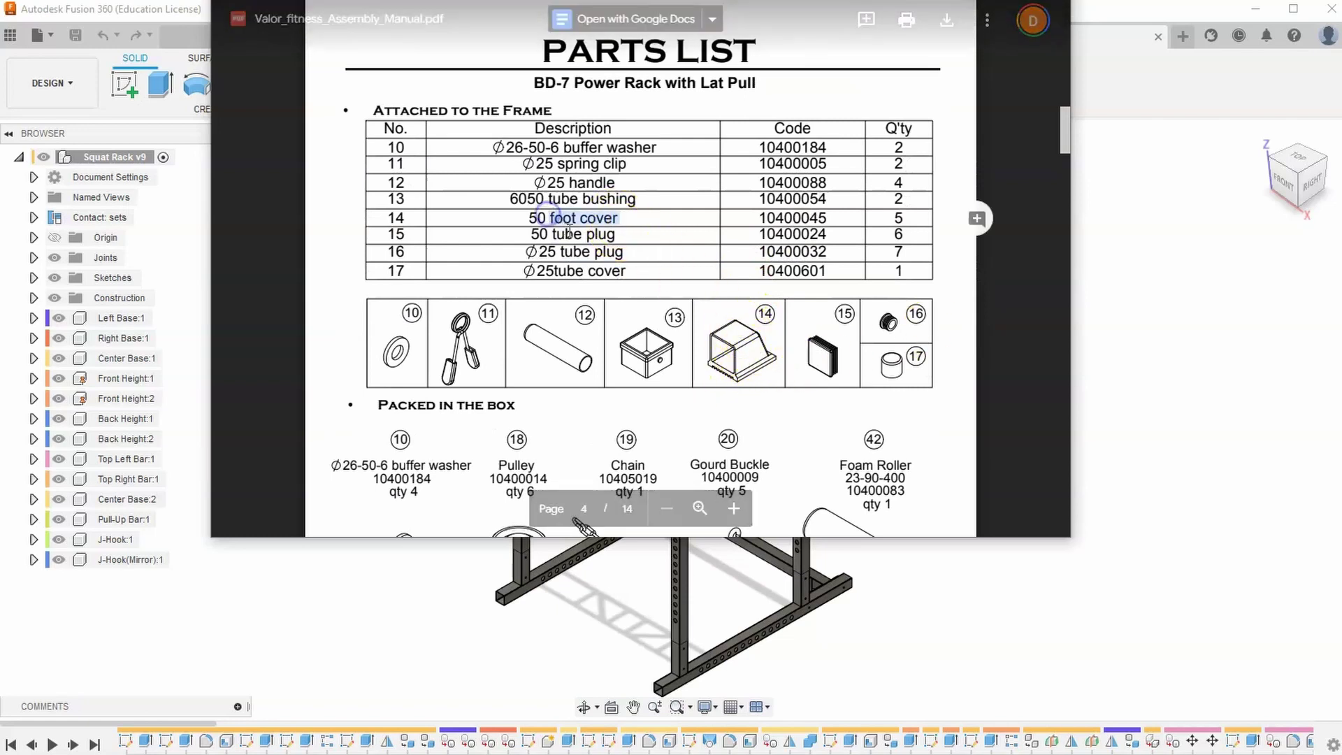
click(720, 351)
click(1274, 479)
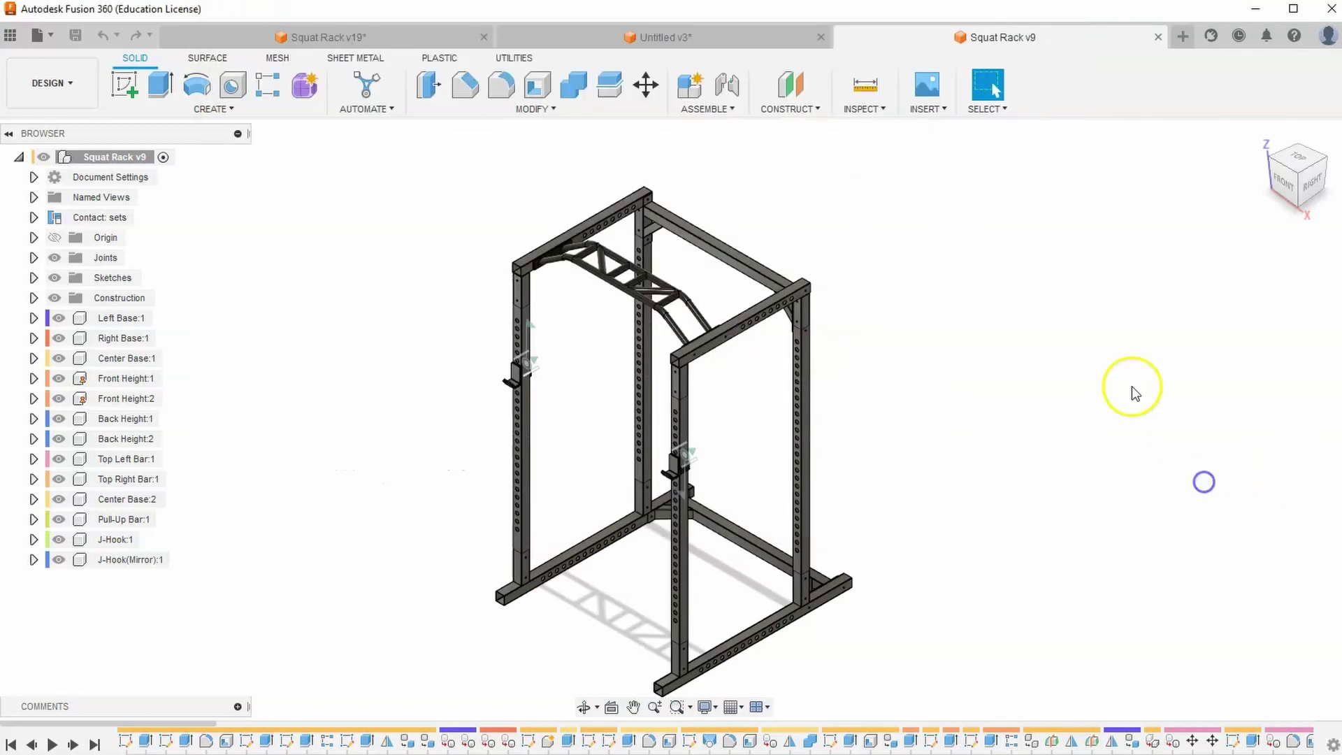
- Start a sketch on the open front end face of the left base tube
scroll(502, 615, up, 5)
click(124, 85)
scroll(489, 573, up, 3)
scroll(492, 573, up, 5)
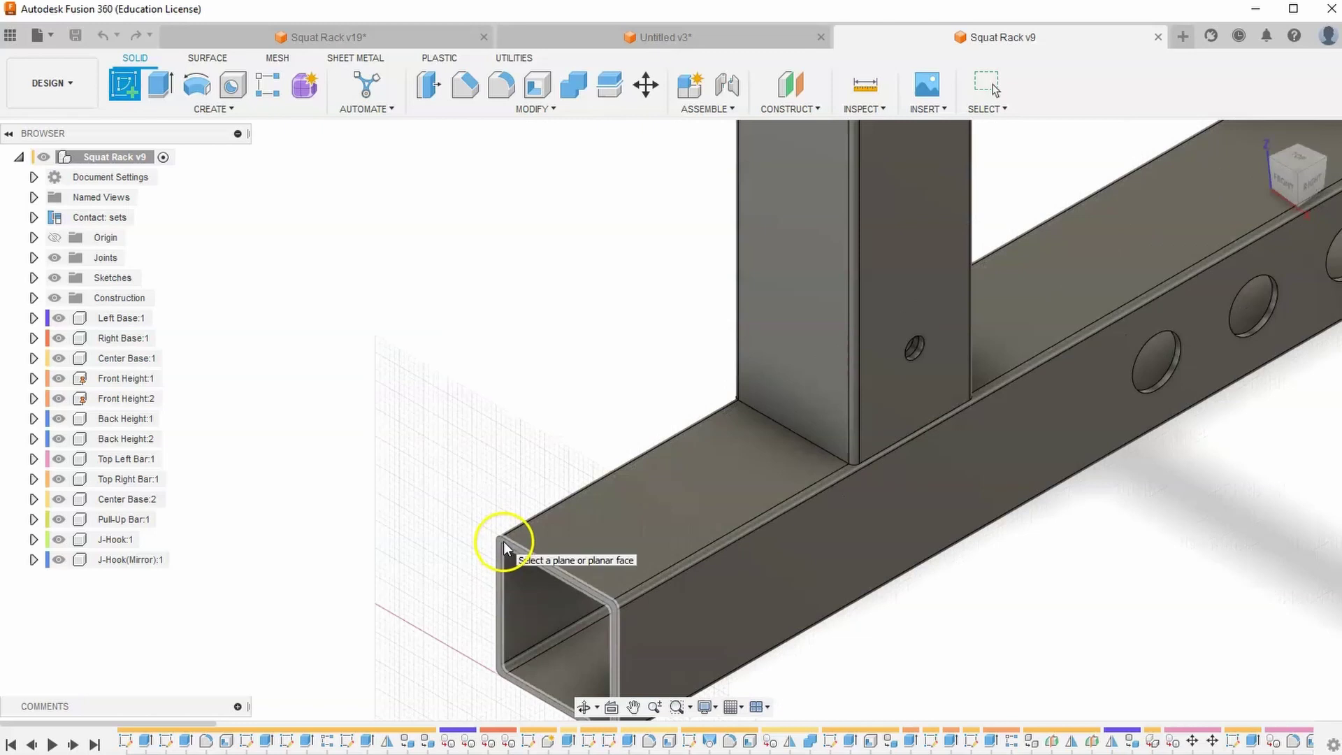
click(503, 542)
middle_drag(645, 511, 669, 369)
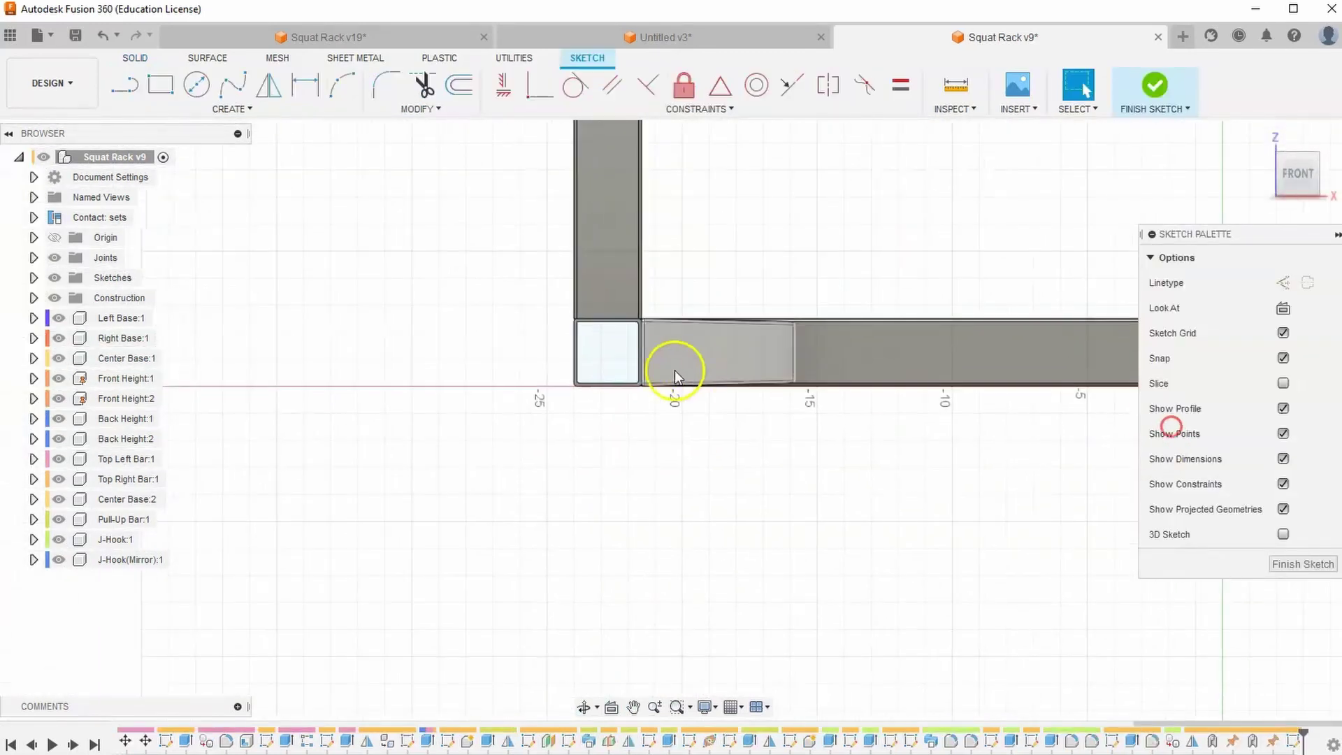
scroll(634, 282, up, 4)
middle_drag(693, 266, 737, 209)
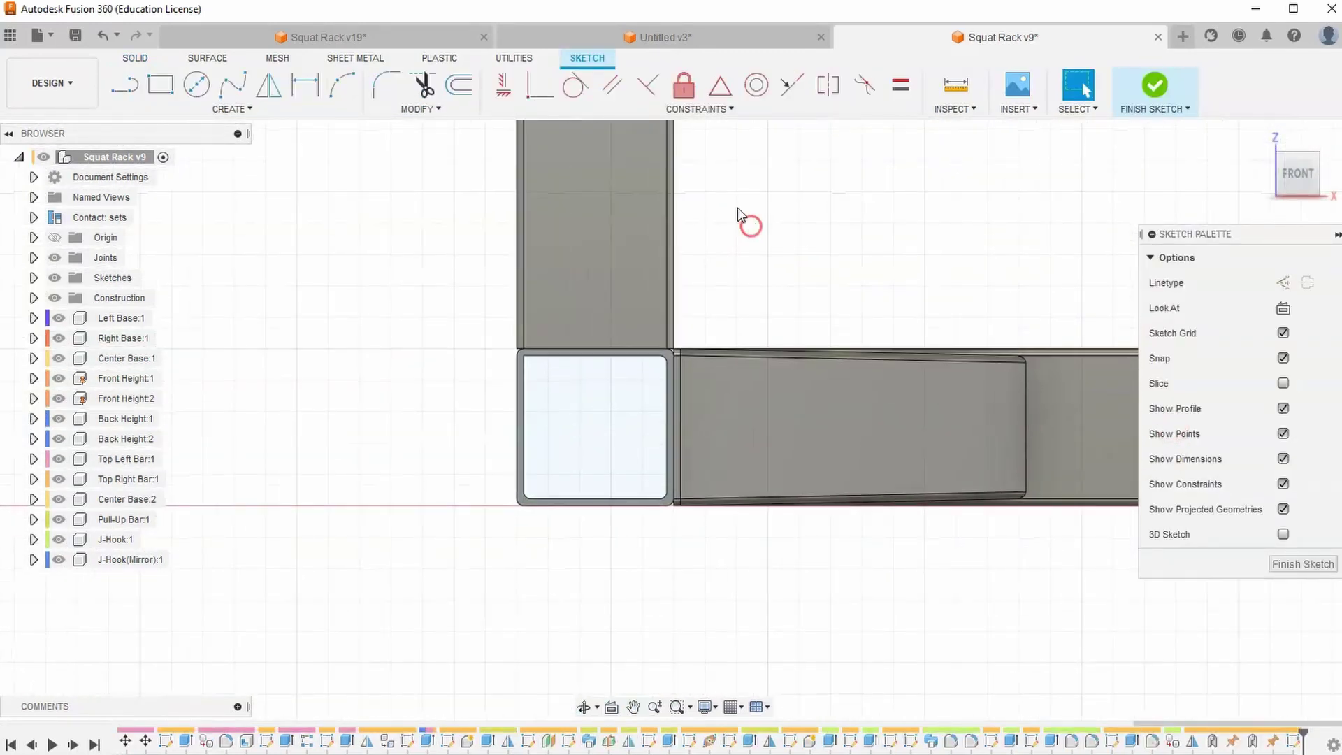
- Project the left base tube's end face into the sketch with the projection link kept on
key(p)
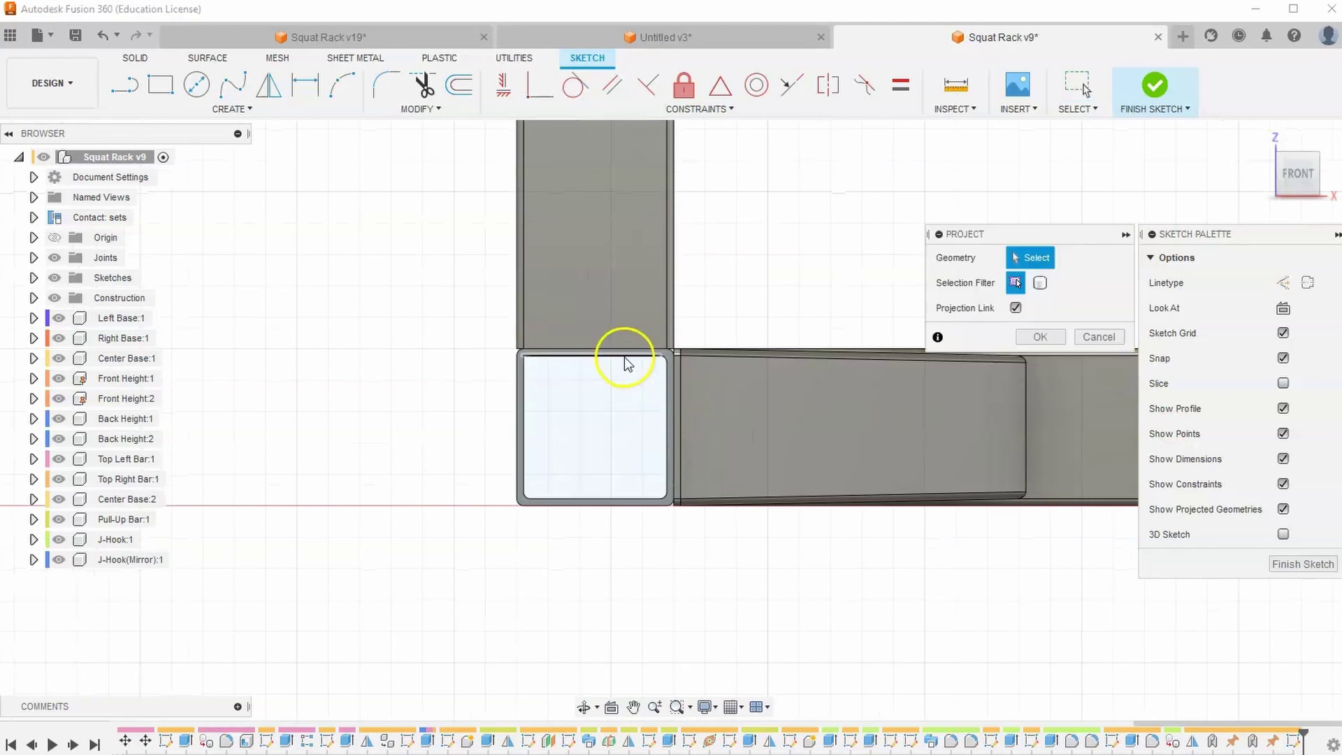
scroll(629, 353, up, 3)
click(637, 350)
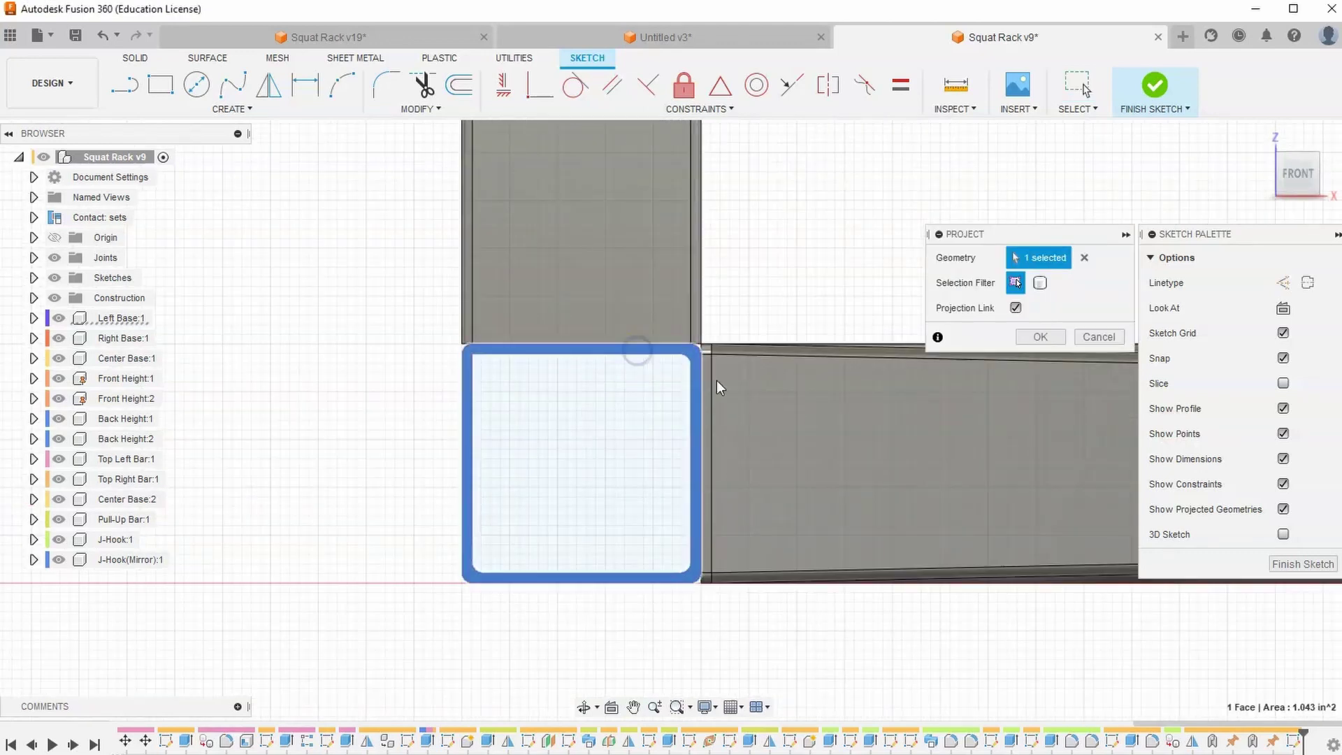
click(1040, 337)
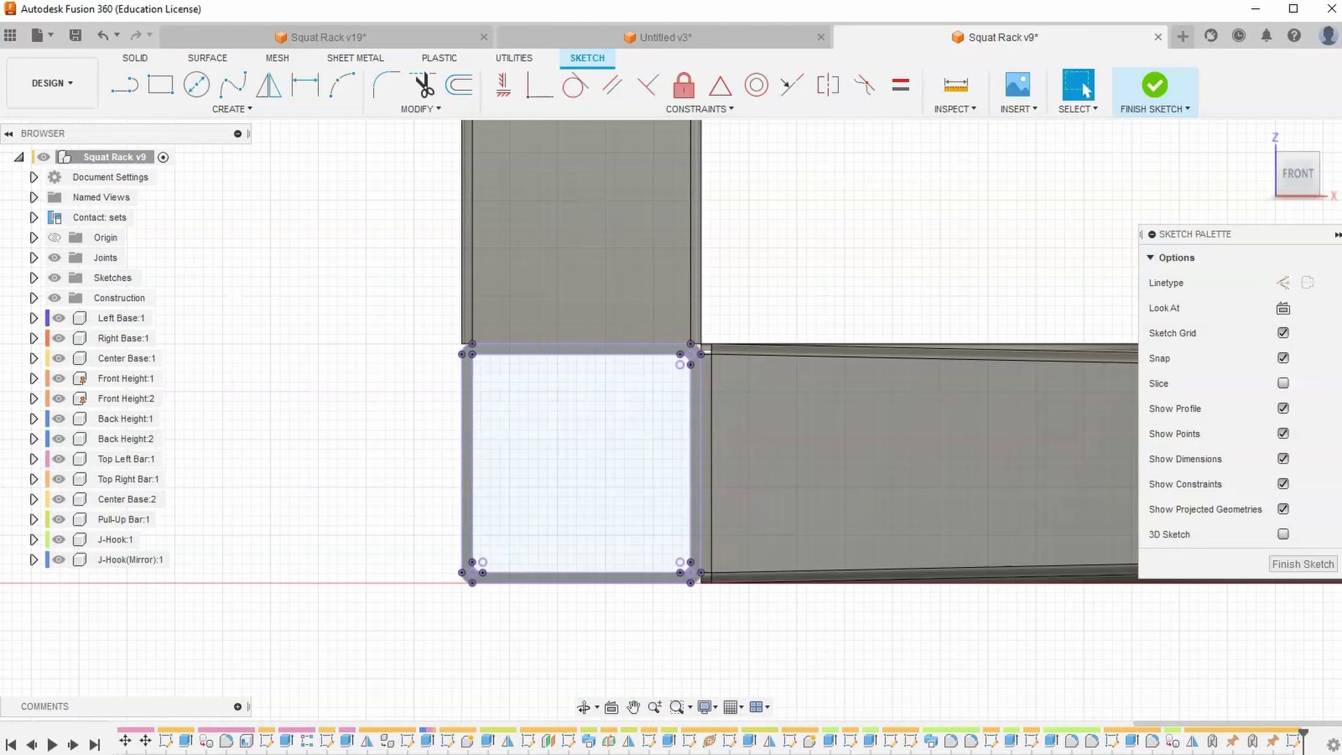
- Offset the projected outer outline of the tube outward by 0.1 in and finish the sketch
click(459, 87)
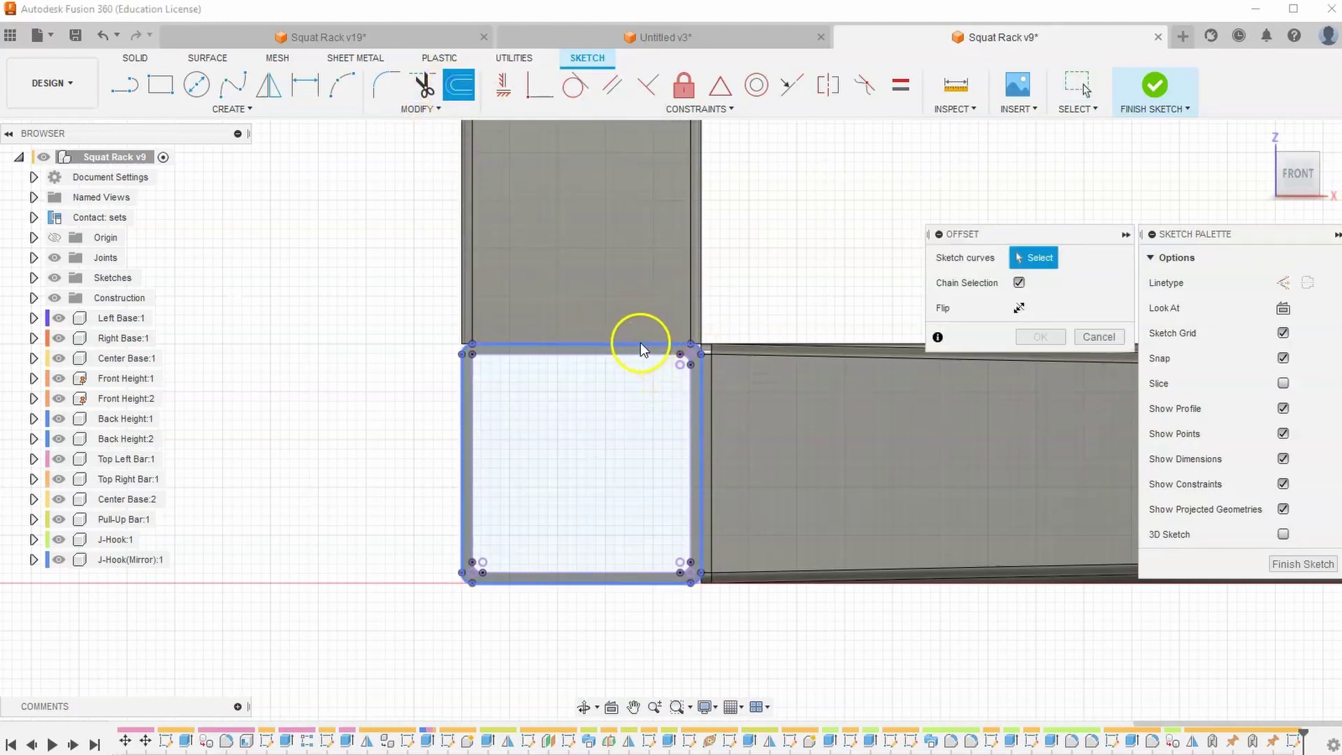
click(651, 346)
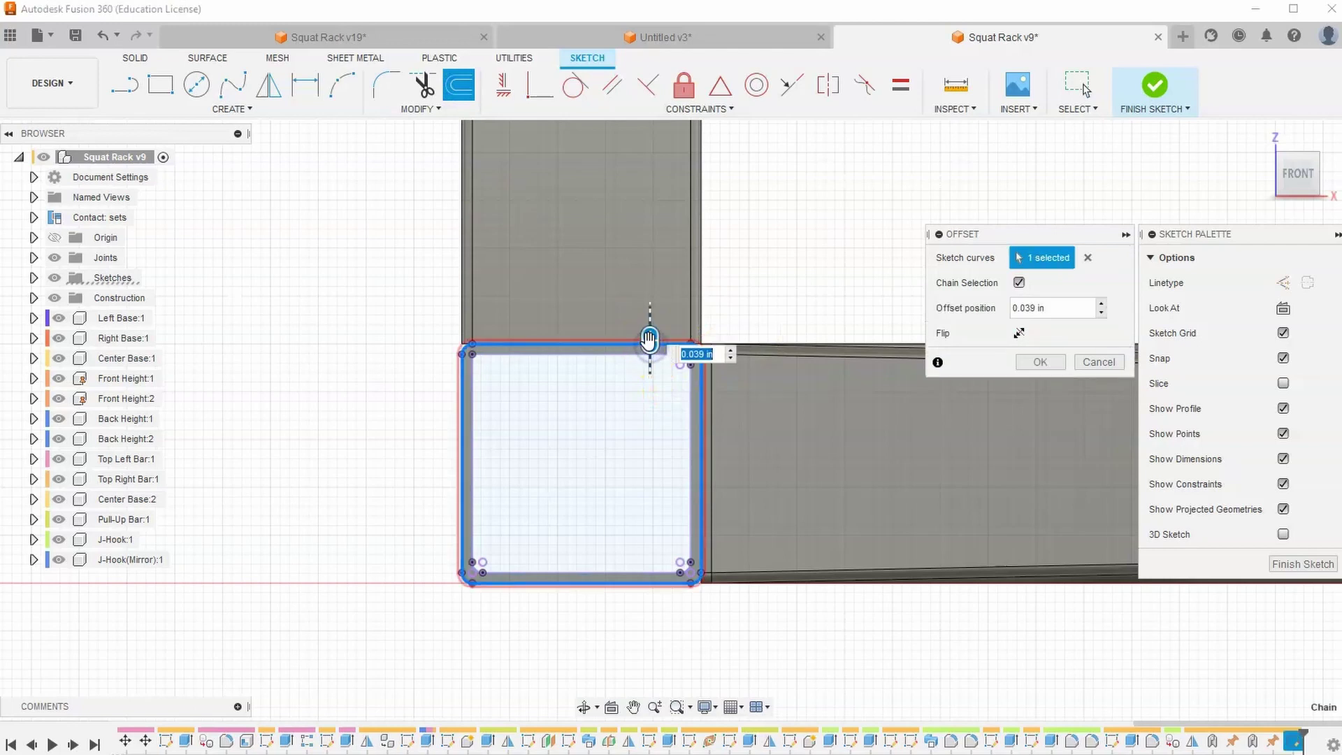
text(.1)
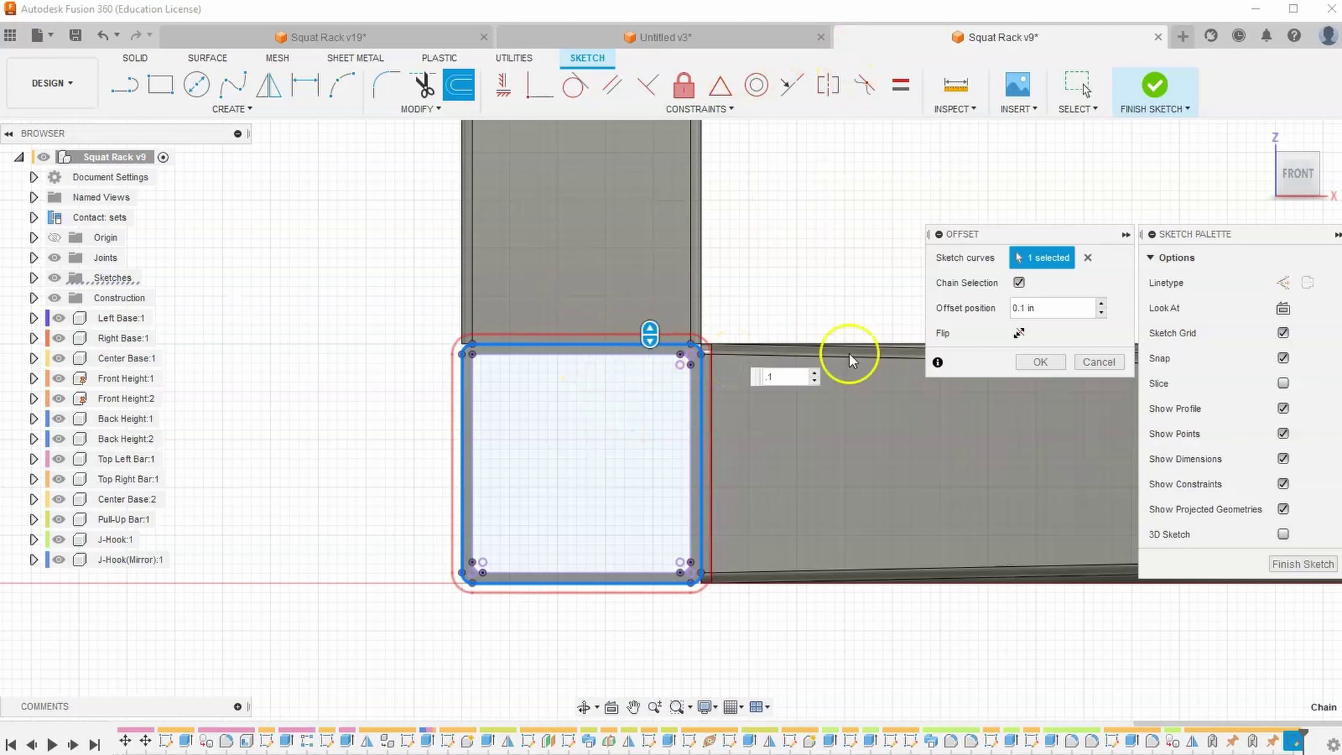
click(1040, 363)
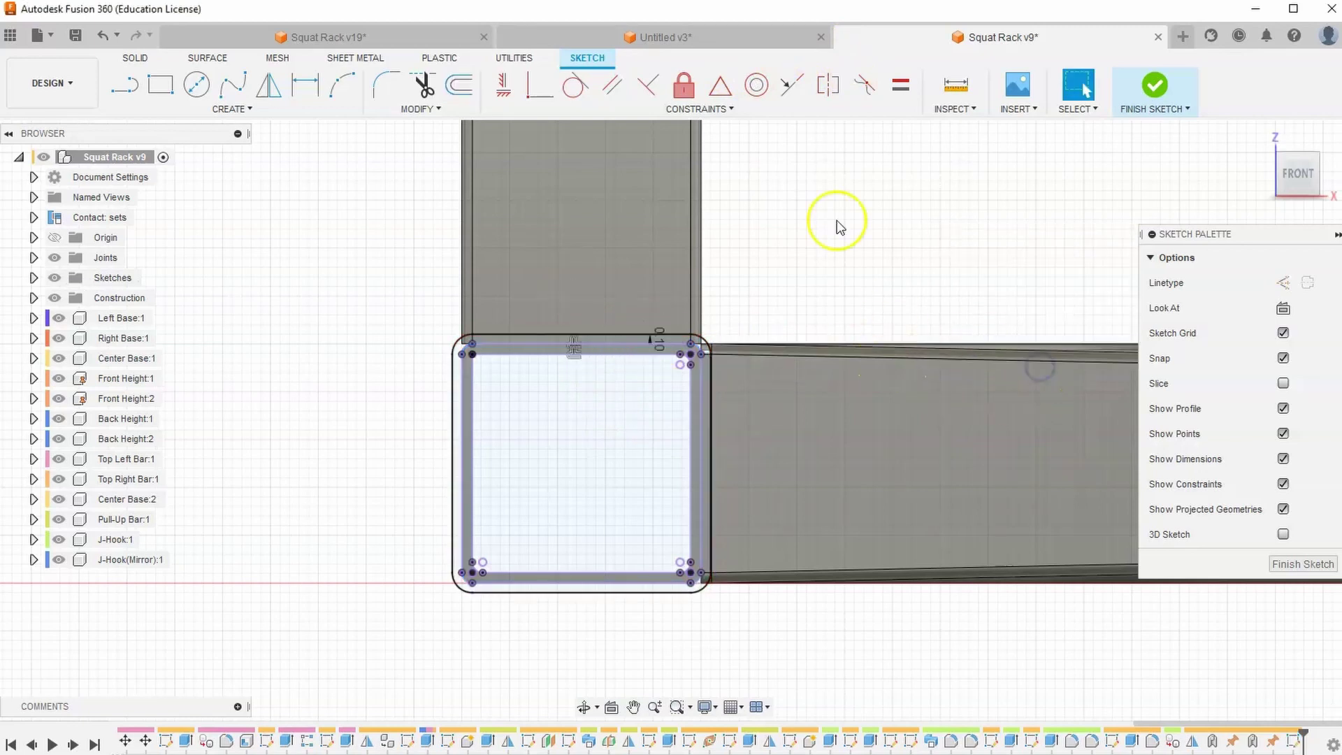
click(1159, 91)
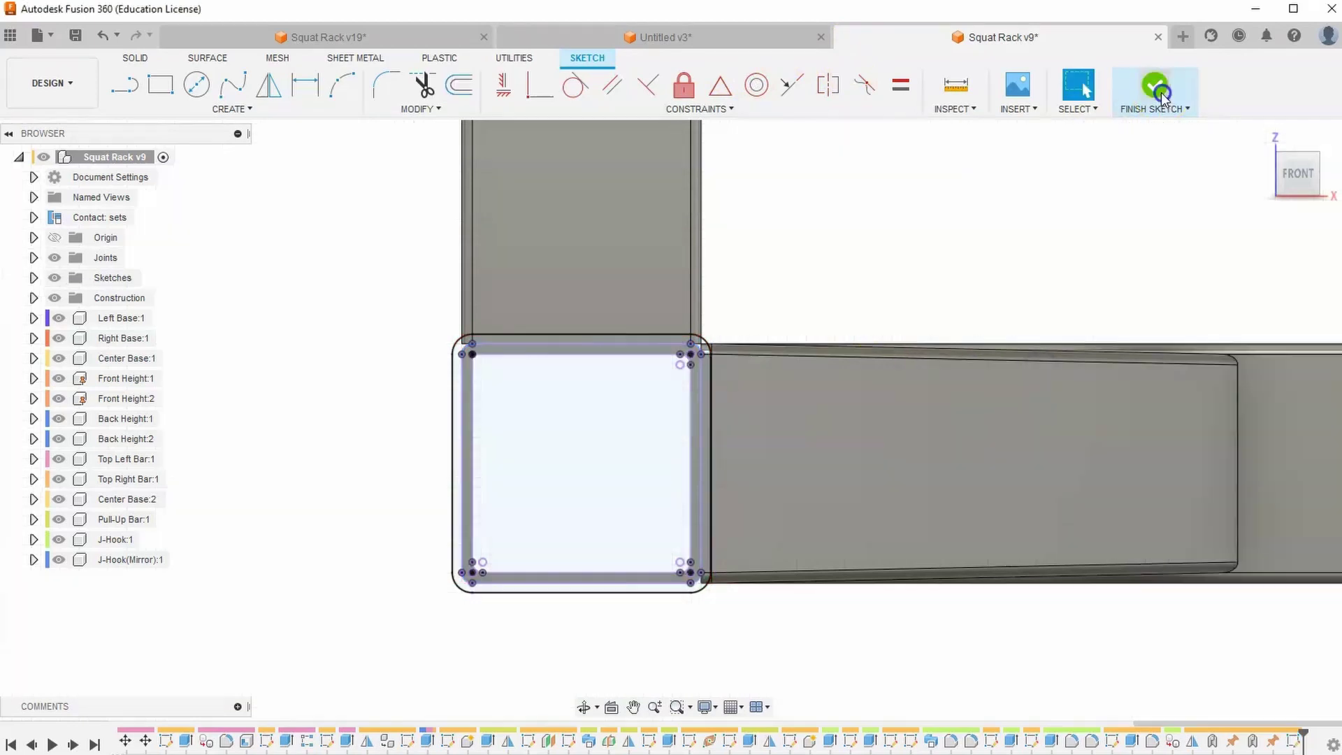
- Extrude the ring between the tube outline and its offset by -2 in along the tube as a new component
click(1282, 150)
click(163, 89)
scroll(570, 393, up, 3)
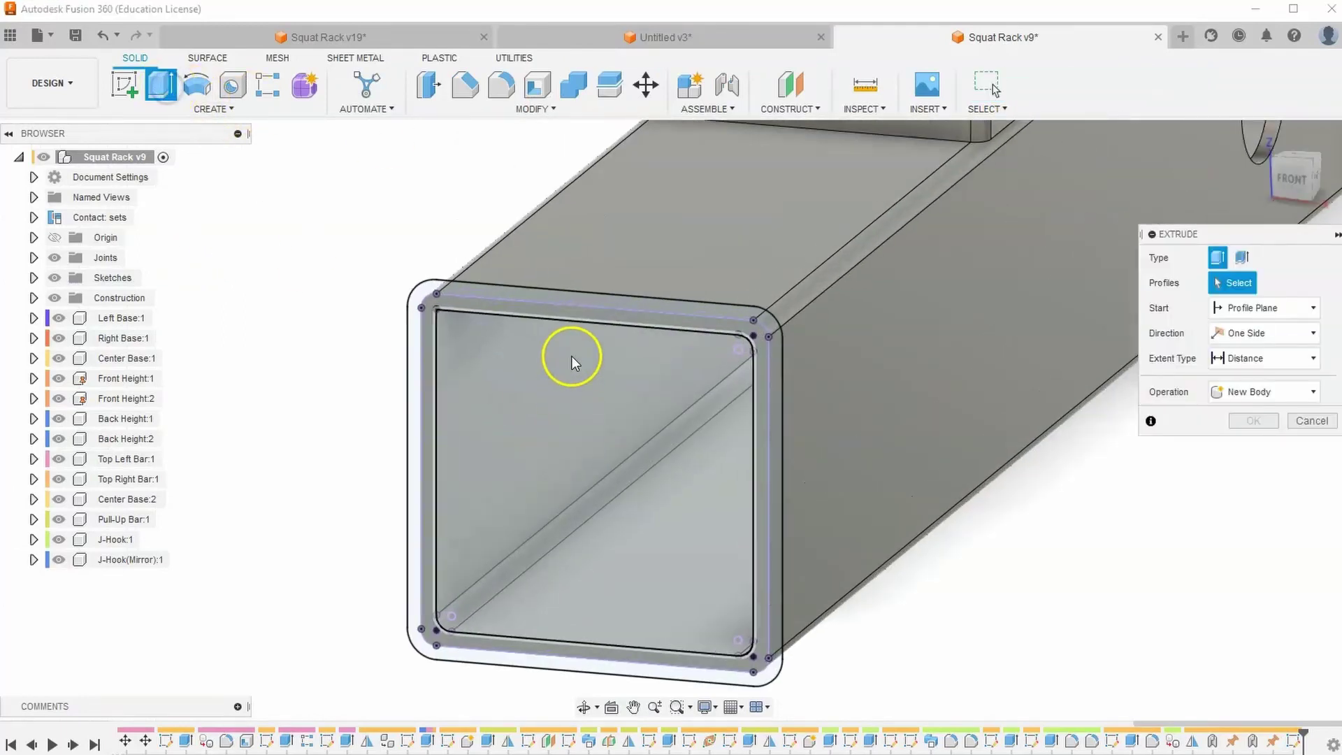
click(578, 299)
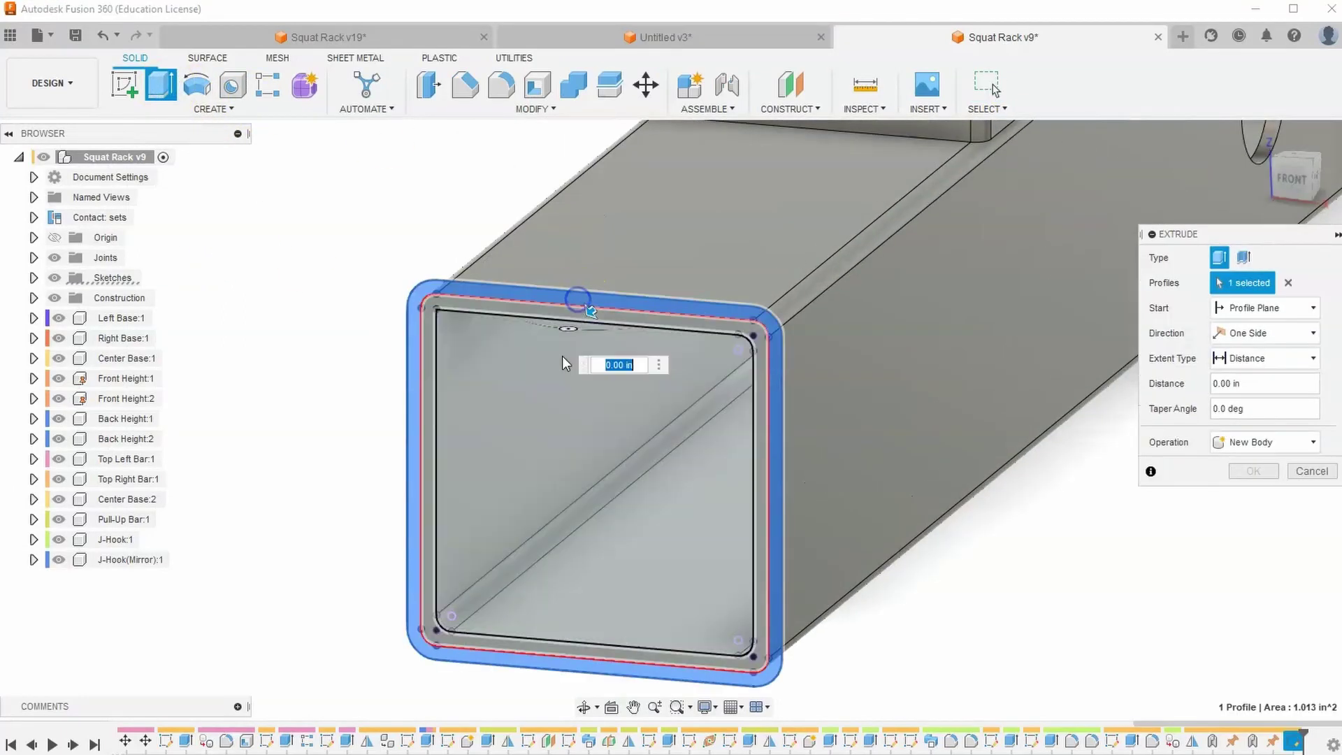
click(1228, 442)
click(1258, 535)
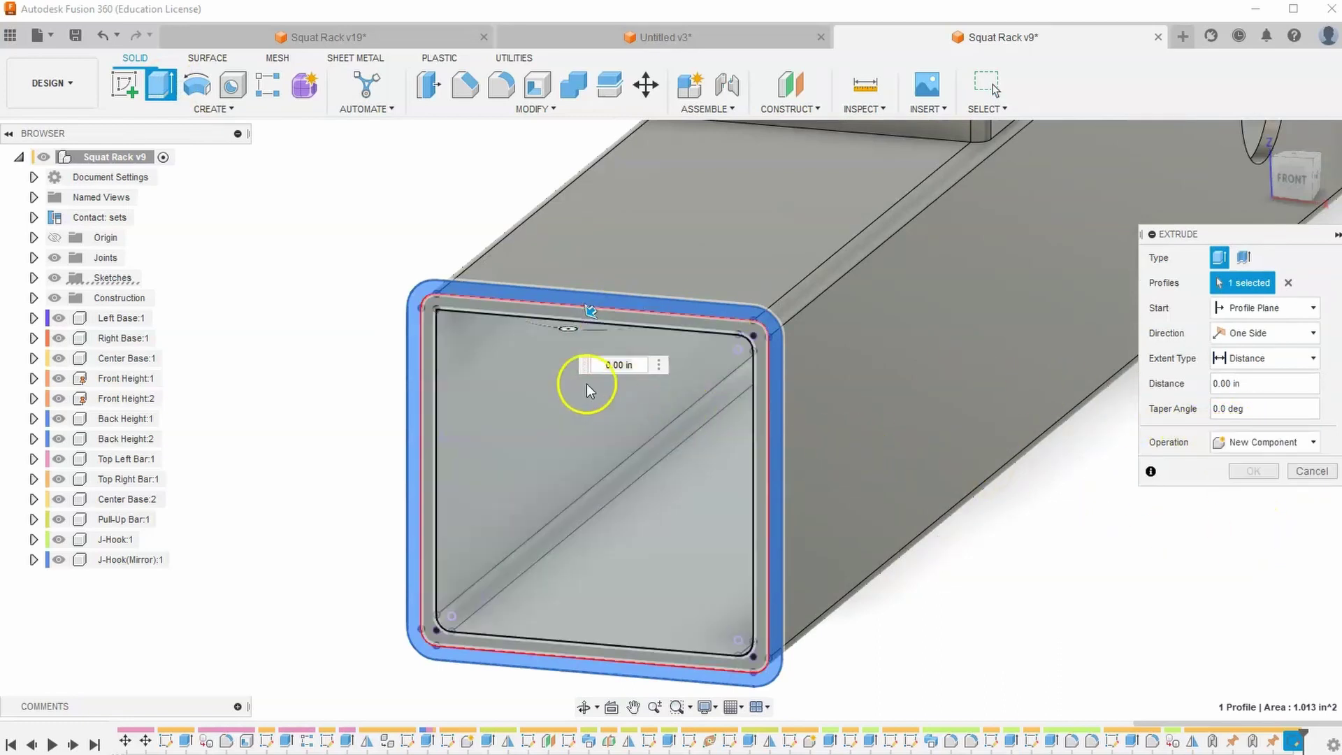
drag(591, 311, 642, 289)
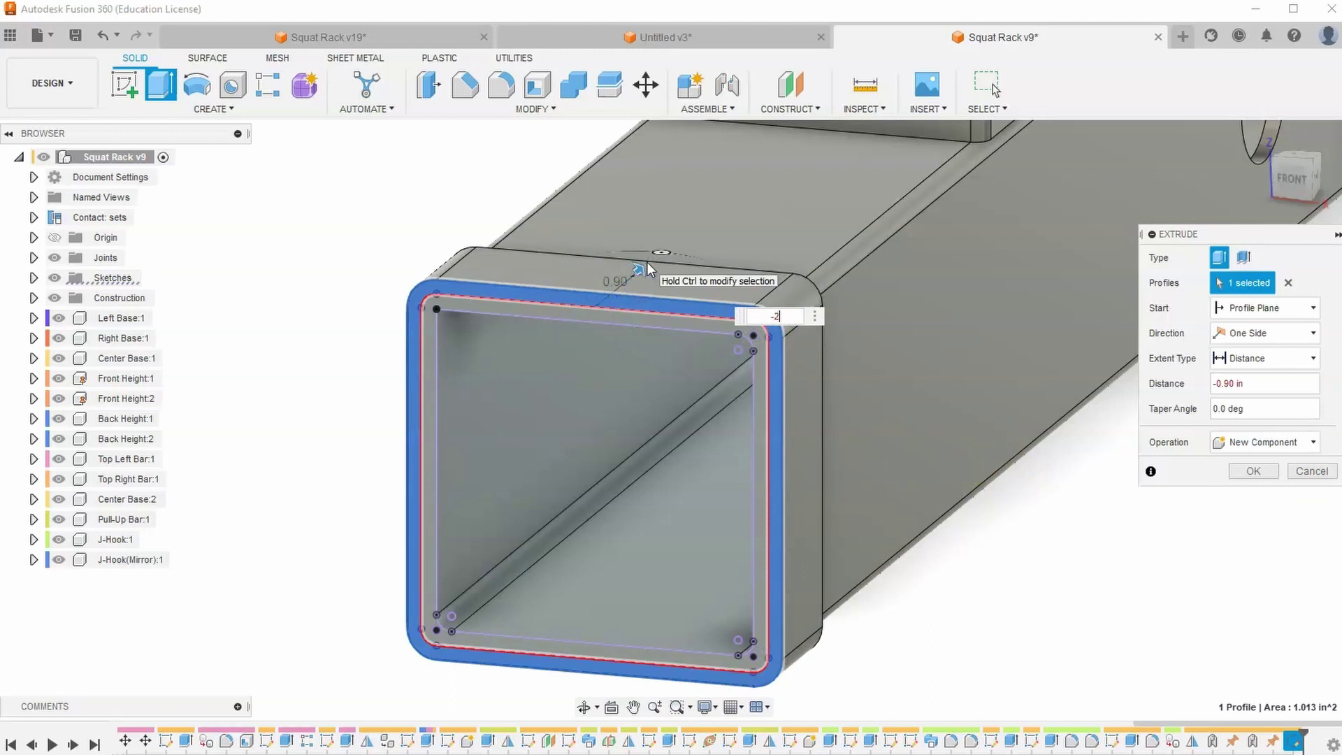
text(-2)
click(1252, 472)
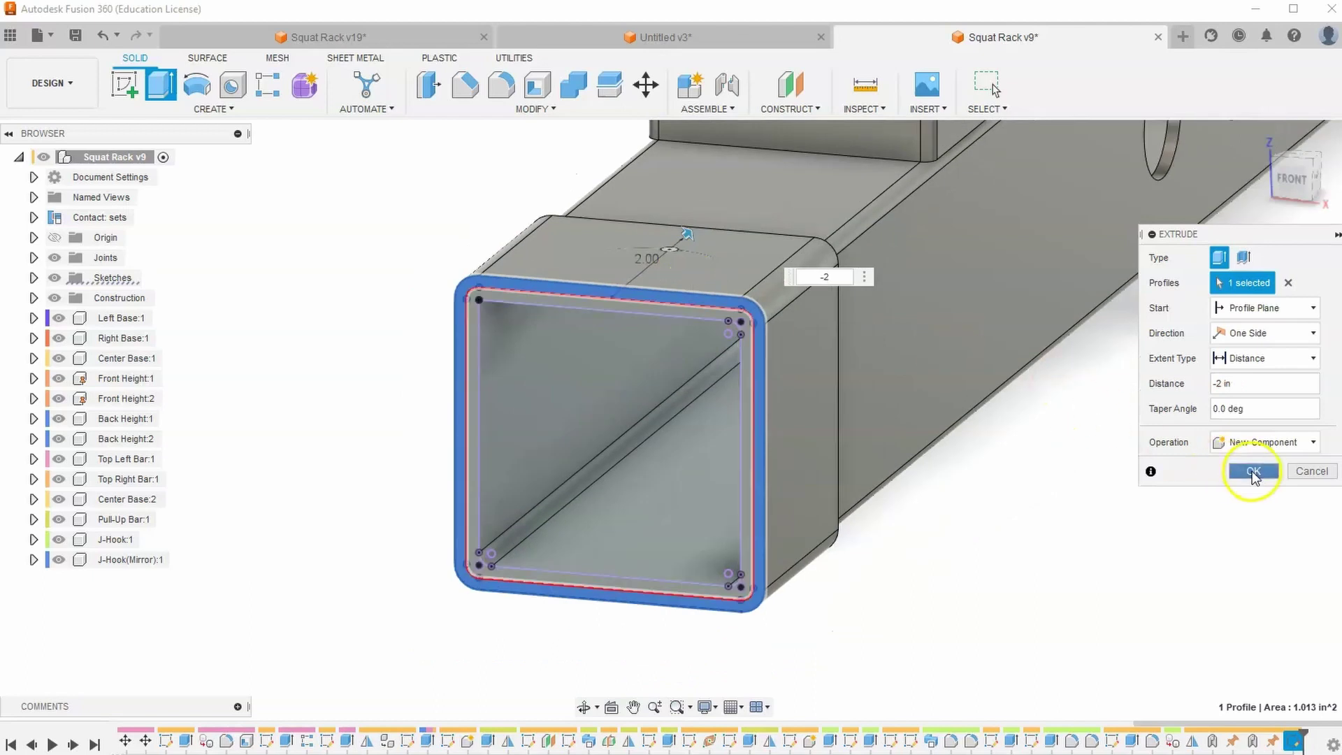
scroll(996, 451, down, 2)
- Compare the new sleeve with the foot cover drawing, item 14, in the assembly manual's parts list
key(alt+Tab)
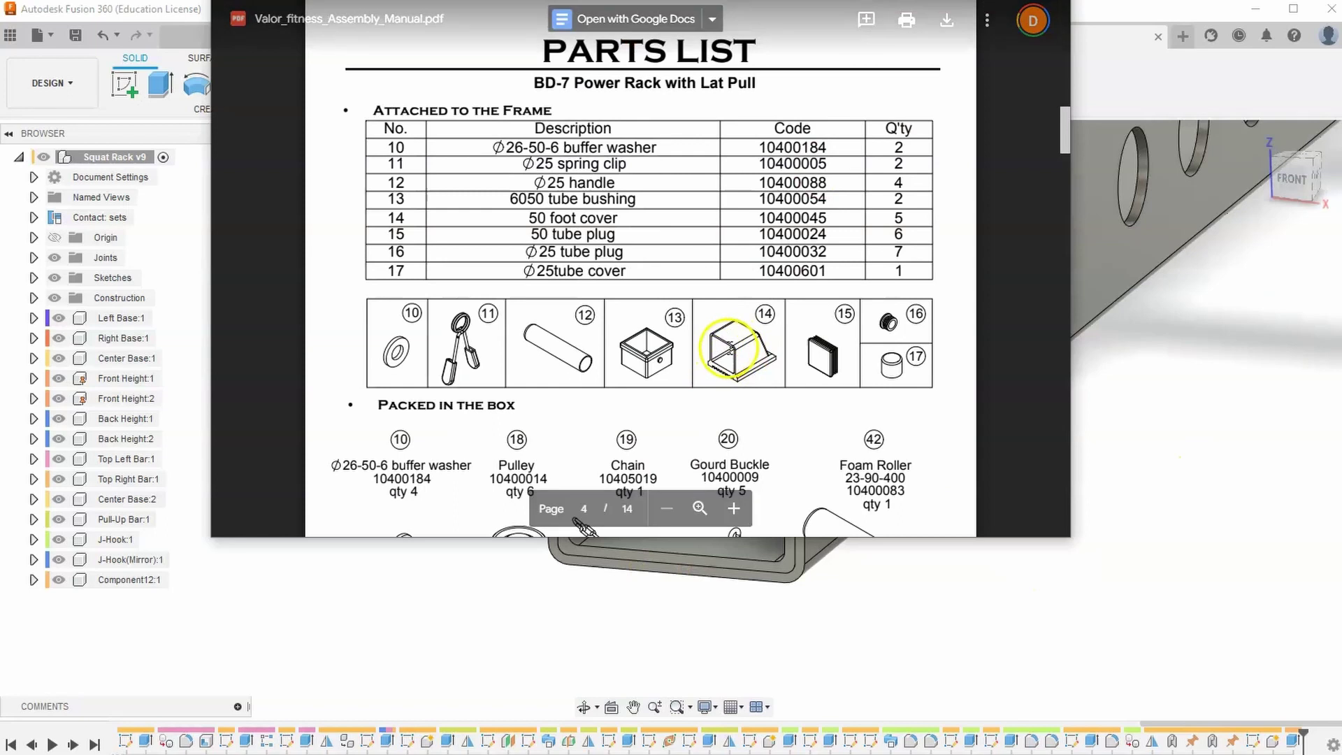
click(1224, 432)
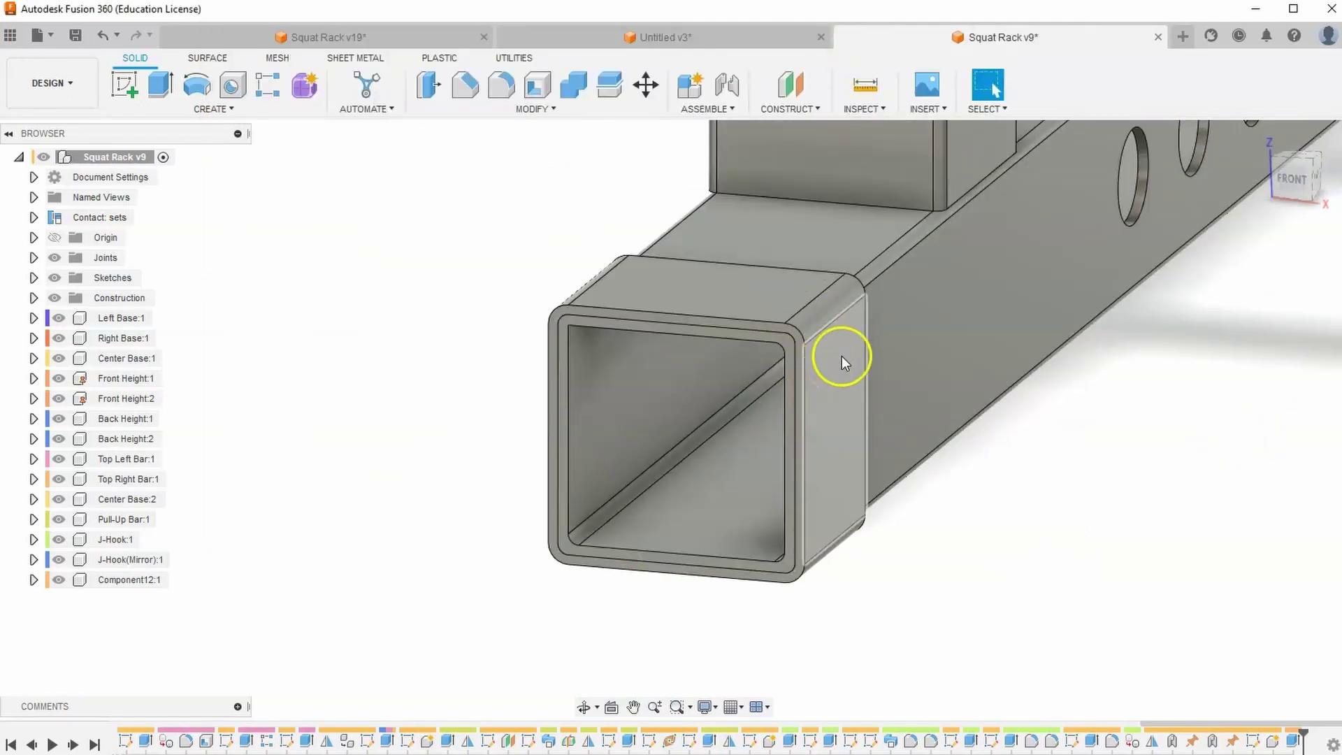
key(alt+Tab)
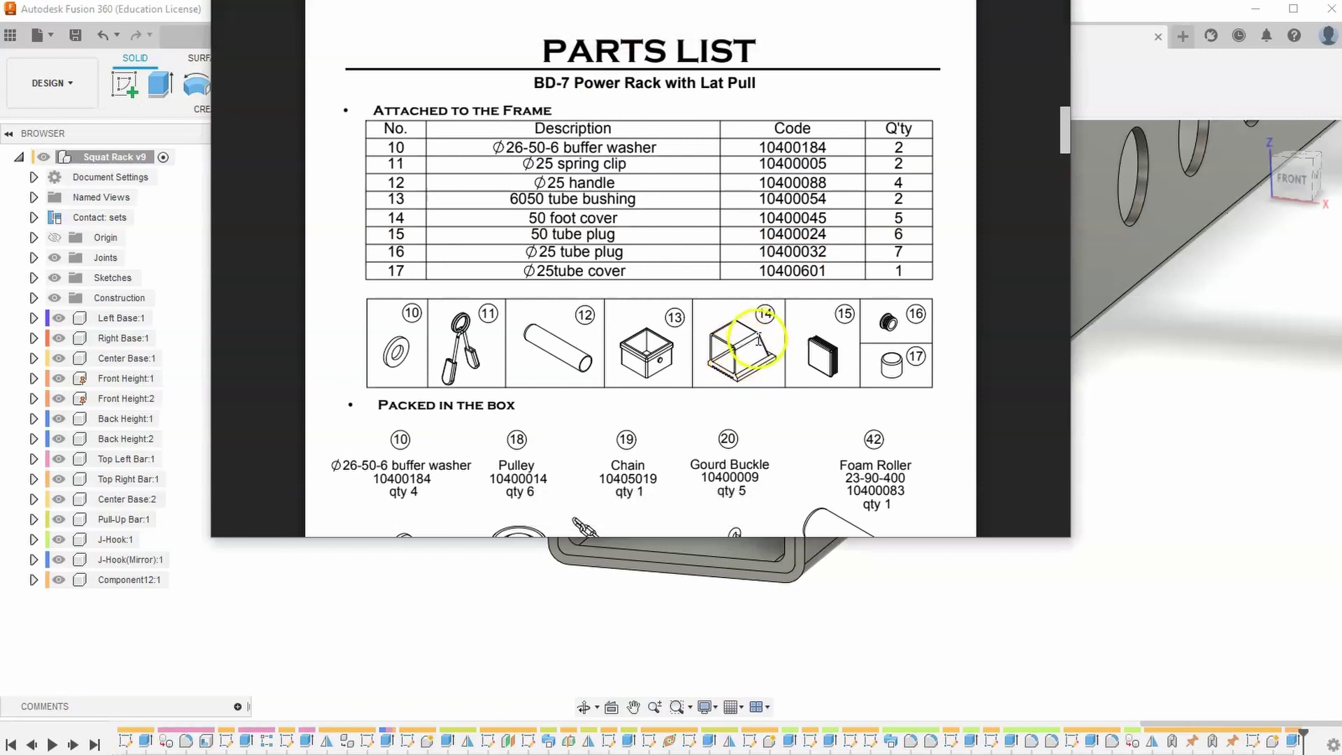
click(1115, 473)
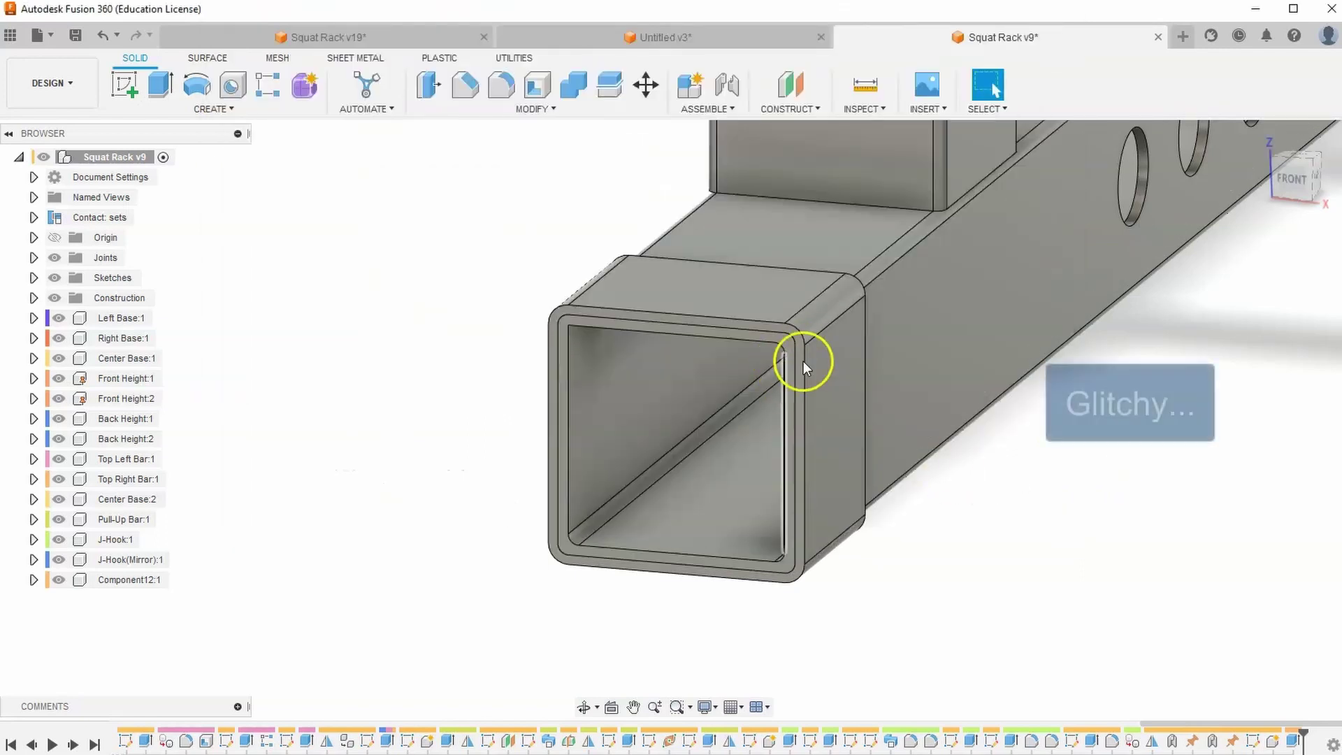
key(alt+Tab)
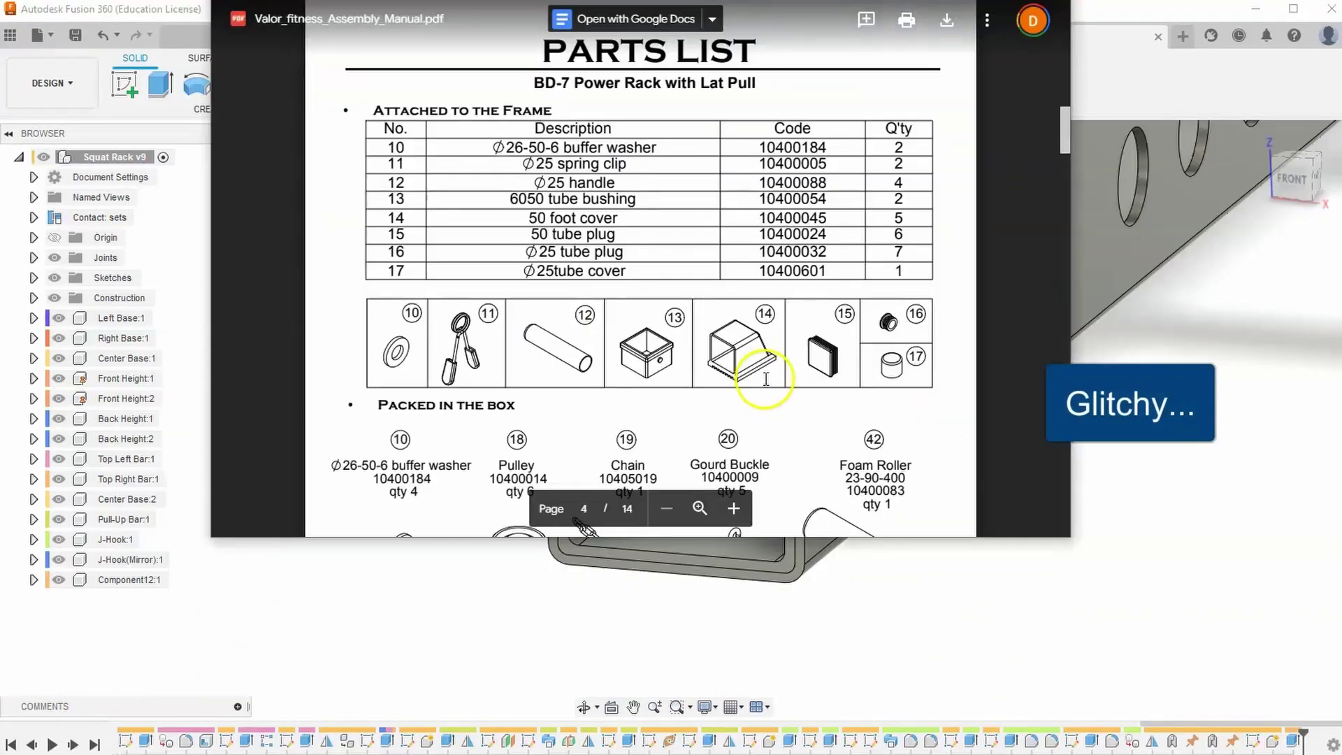
click(1102, 400)
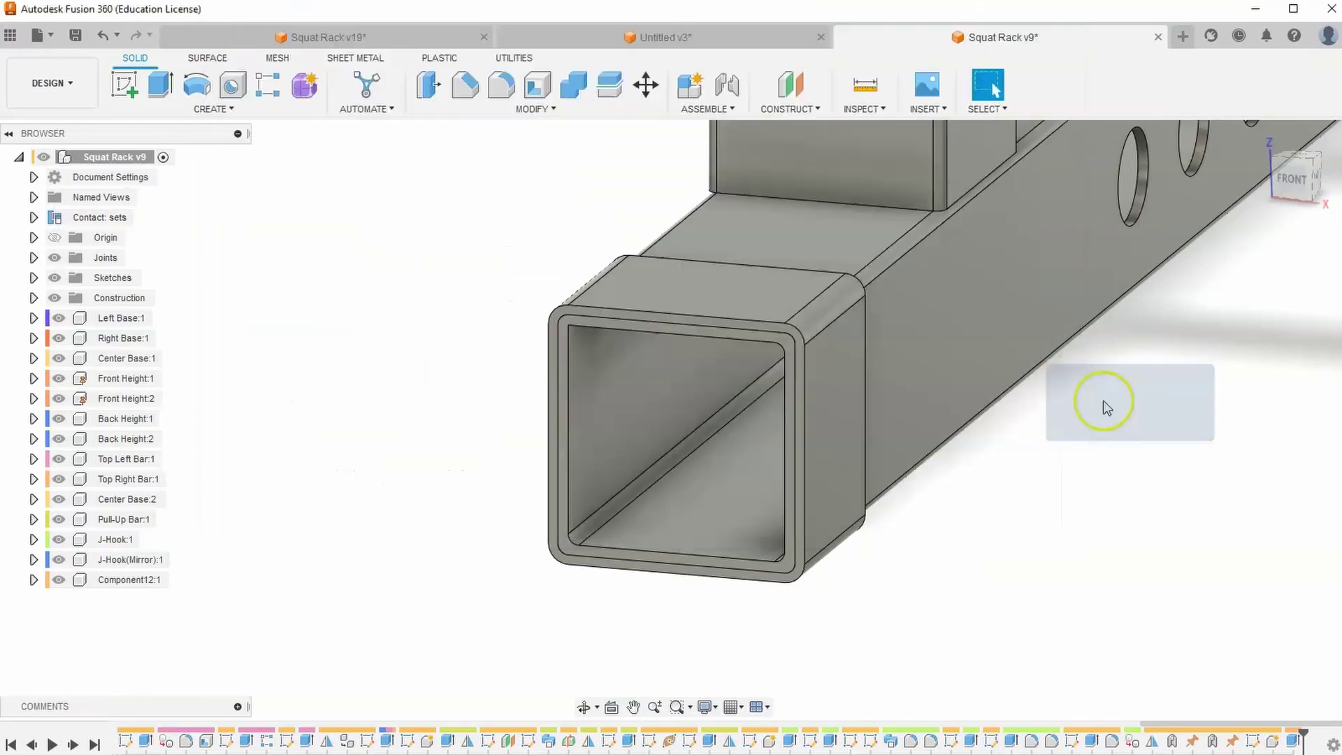
- Start a sketch on the sleeve's flat right side face with Slice turned on
click(123, 81)
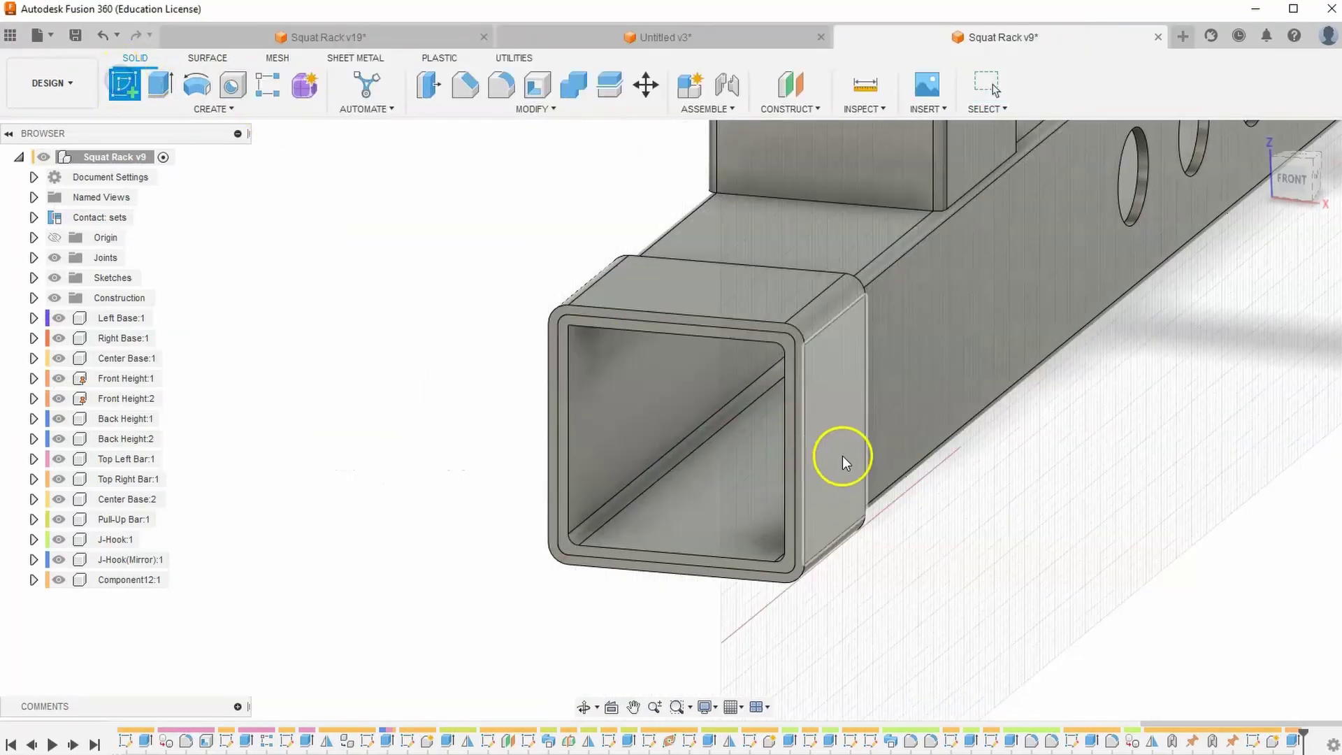
click(837, 429)
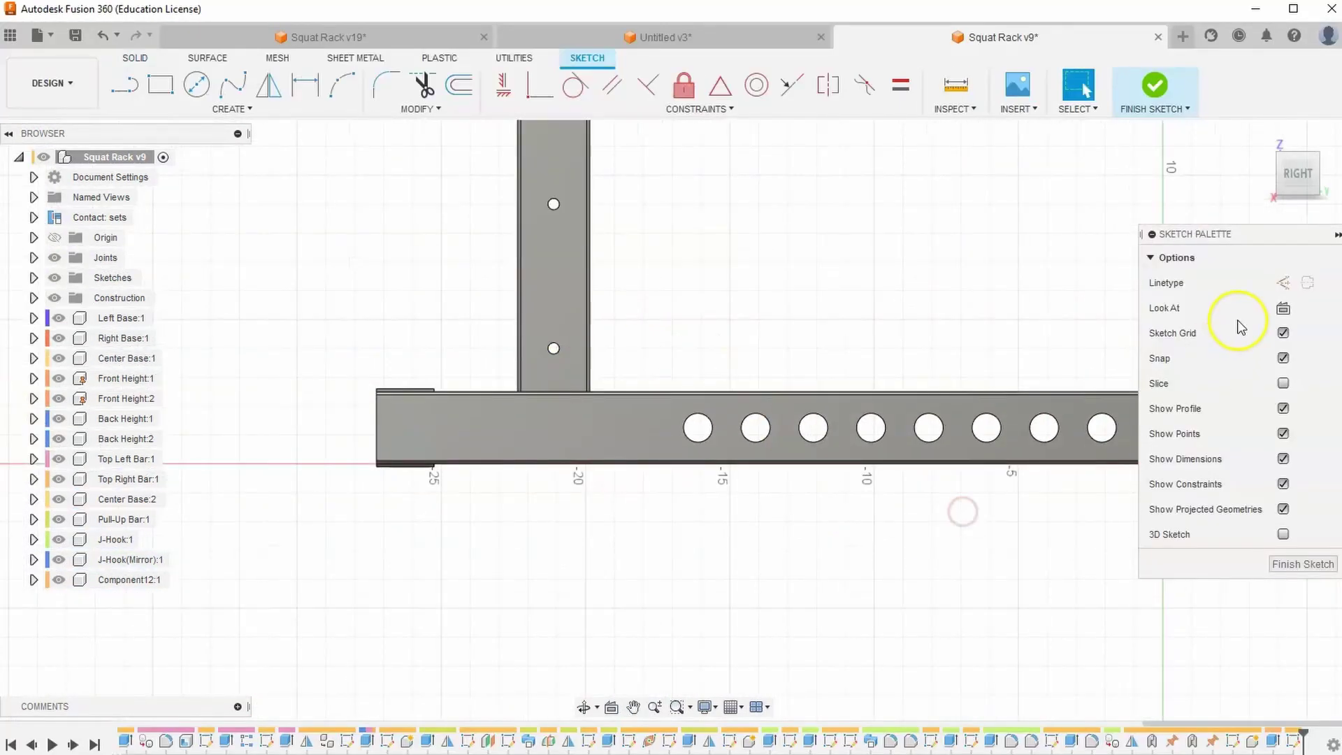
click(1284, 384)
scroll(390, 389, up, 5)
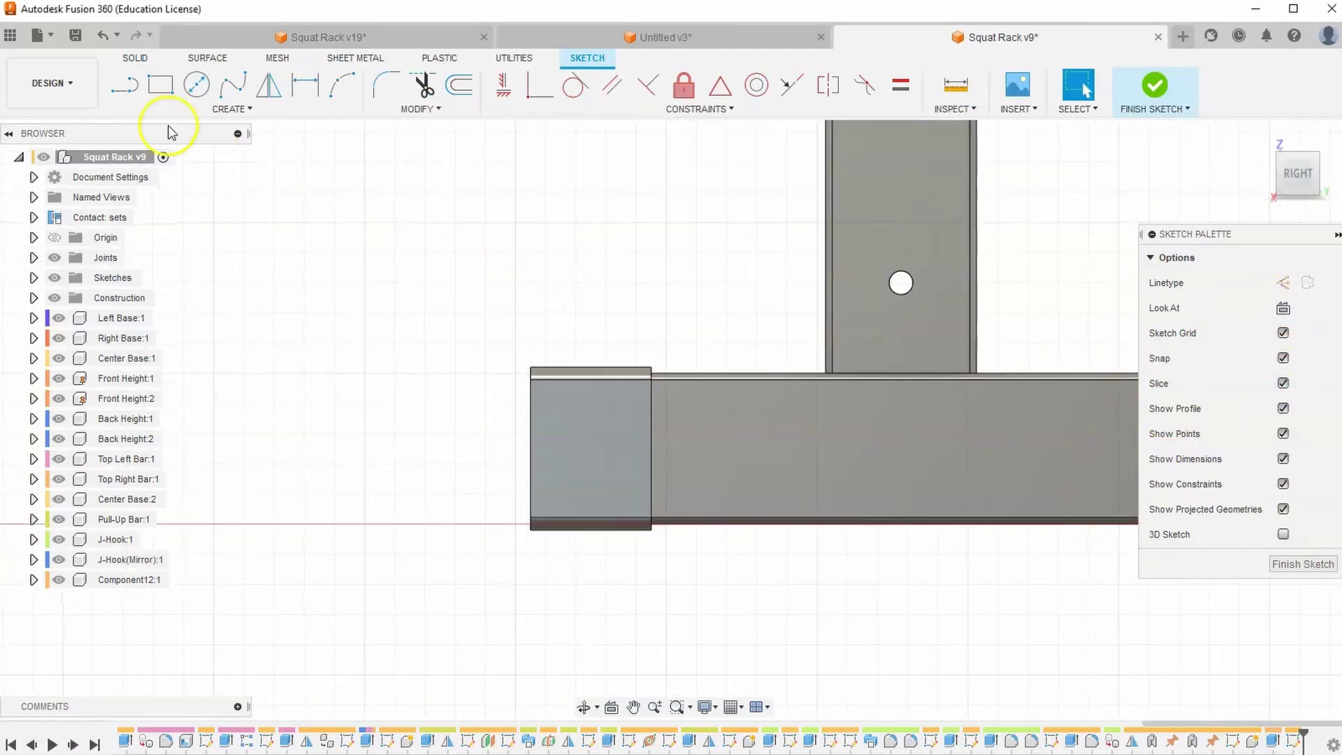
- Draw two connected lines from the sleeve's upper front corner down to a point about 2.5 in ahead and back to its lower front corner
click(132, 100)
scroll(517, 392, up, 2)
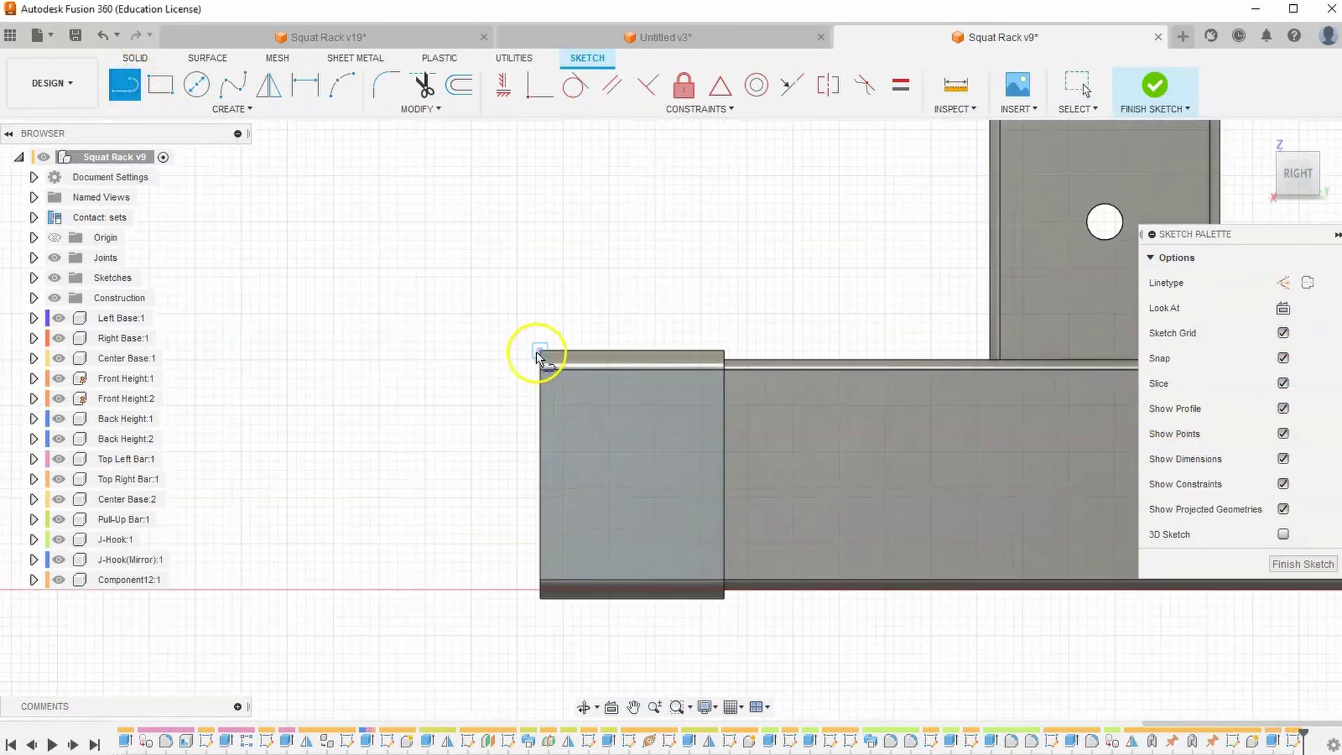
click(541, 352)
click(297, 581)
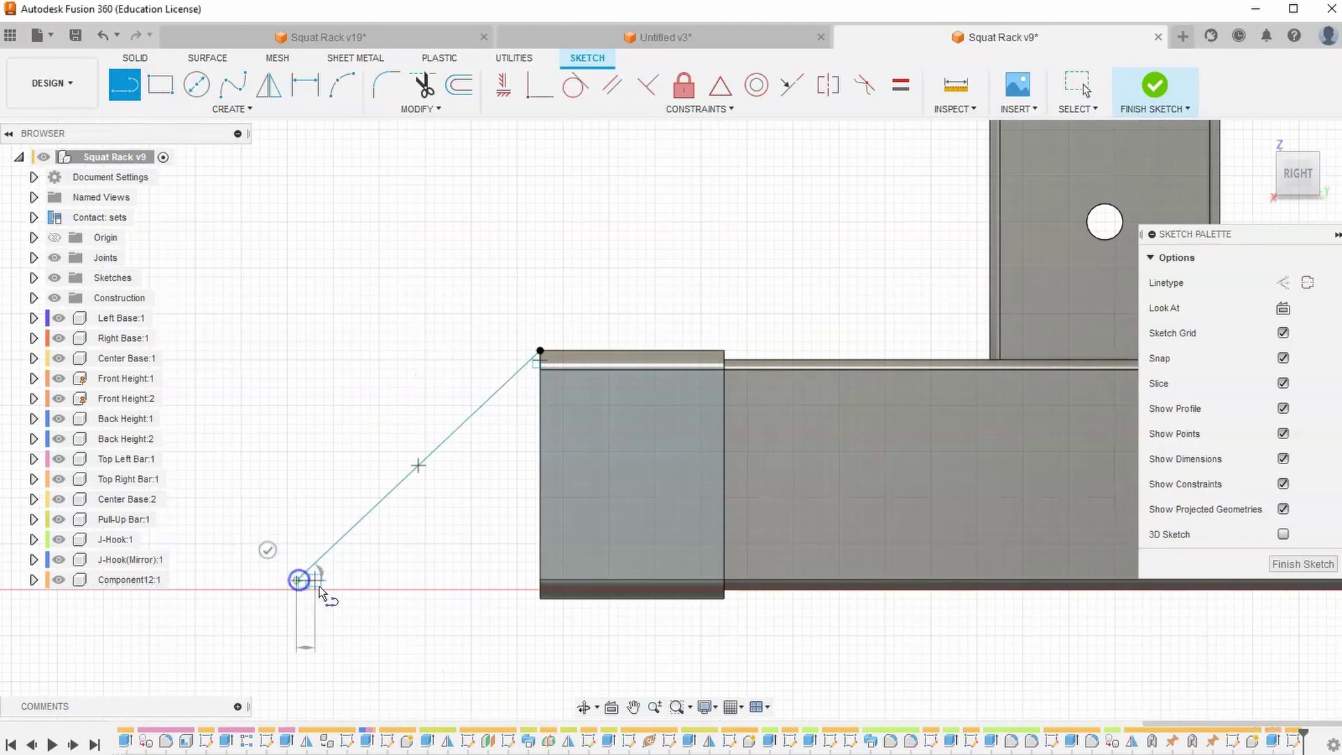
click(541, 599)
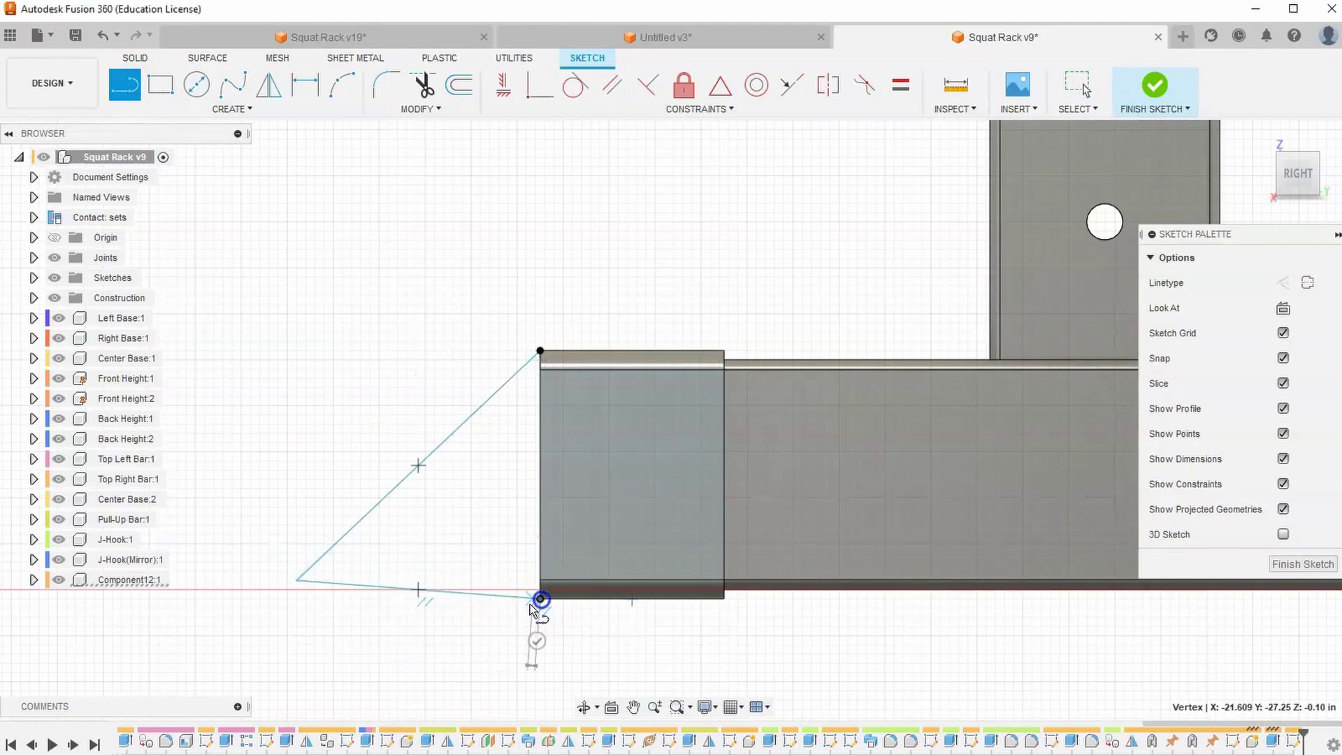
right_click(453, 610)
click(525, 624)
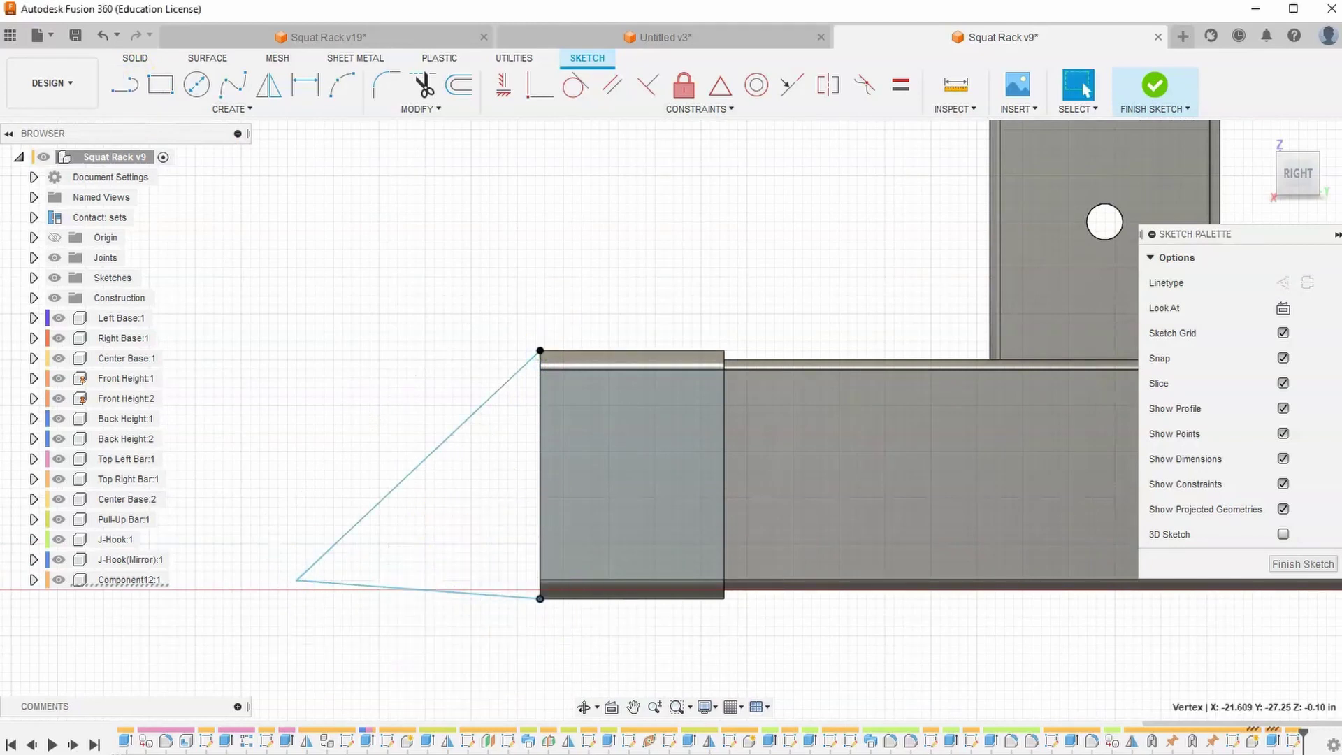
- Constrain the lower line of the wedge profile to be horizontal
click(504, 84)
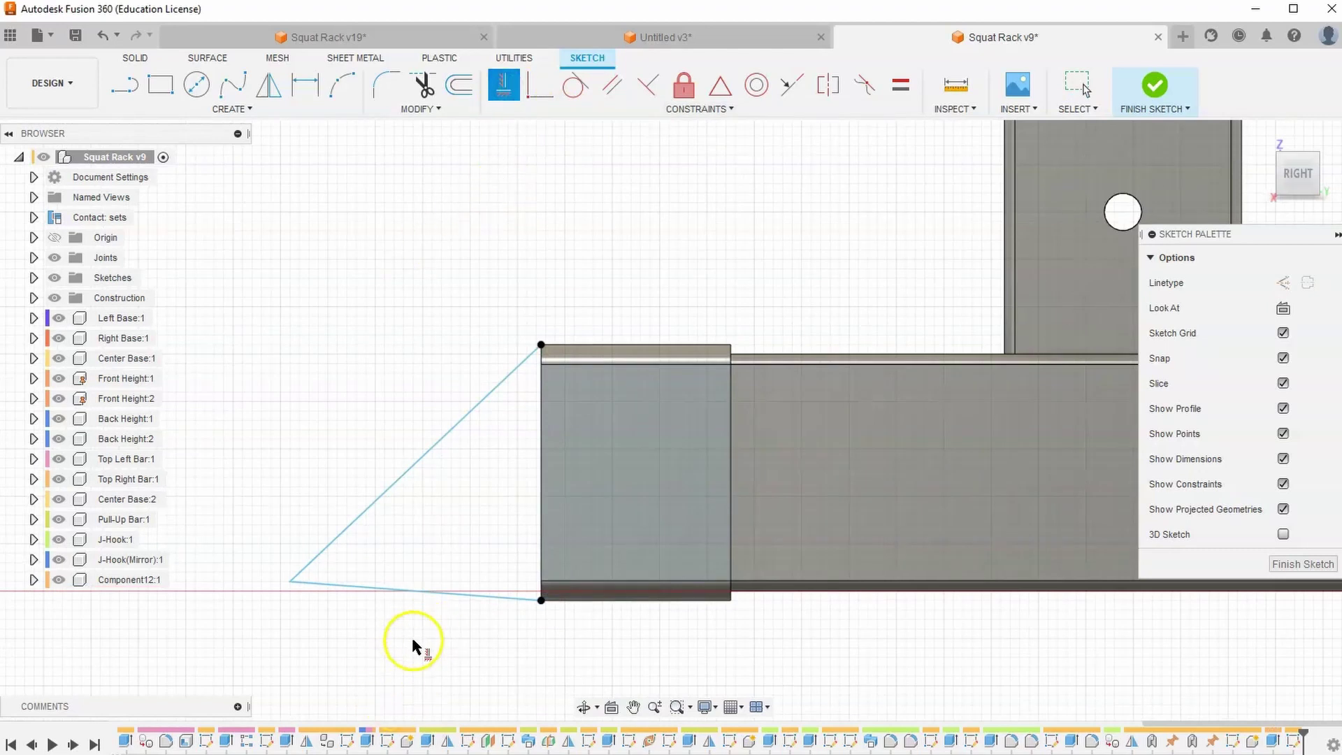
click(362, 589)
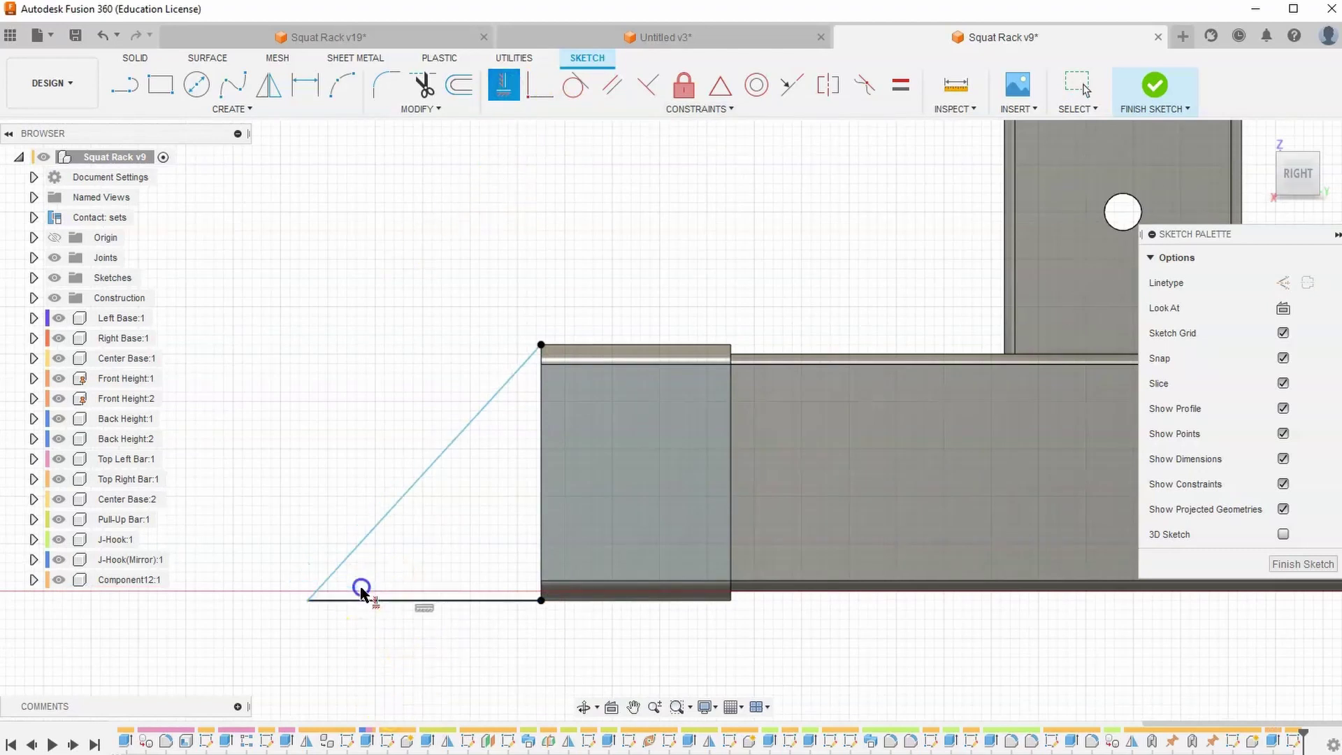
right_click(457, 349)
- Dimension the wedge profile's bottom line to 2 in and finish the sketch
click(306, 85)
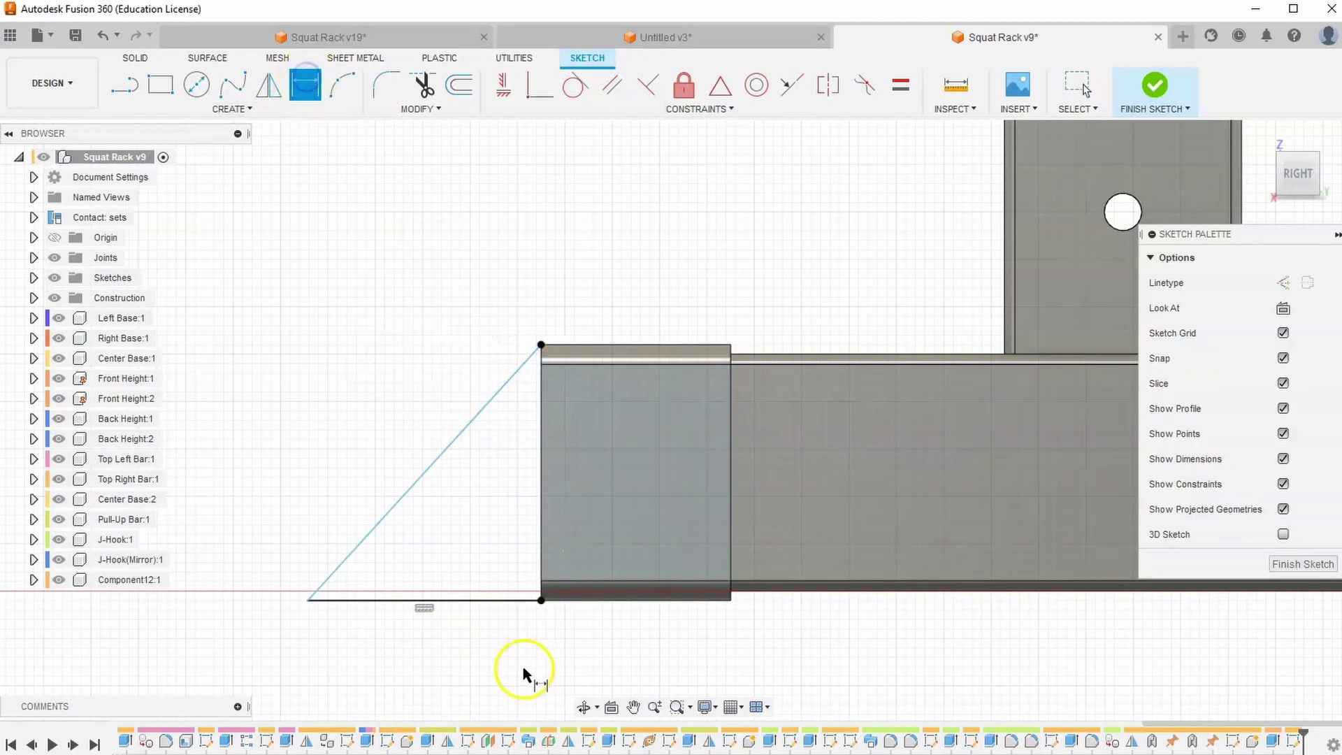
click(494, 600)
click(490, 652)
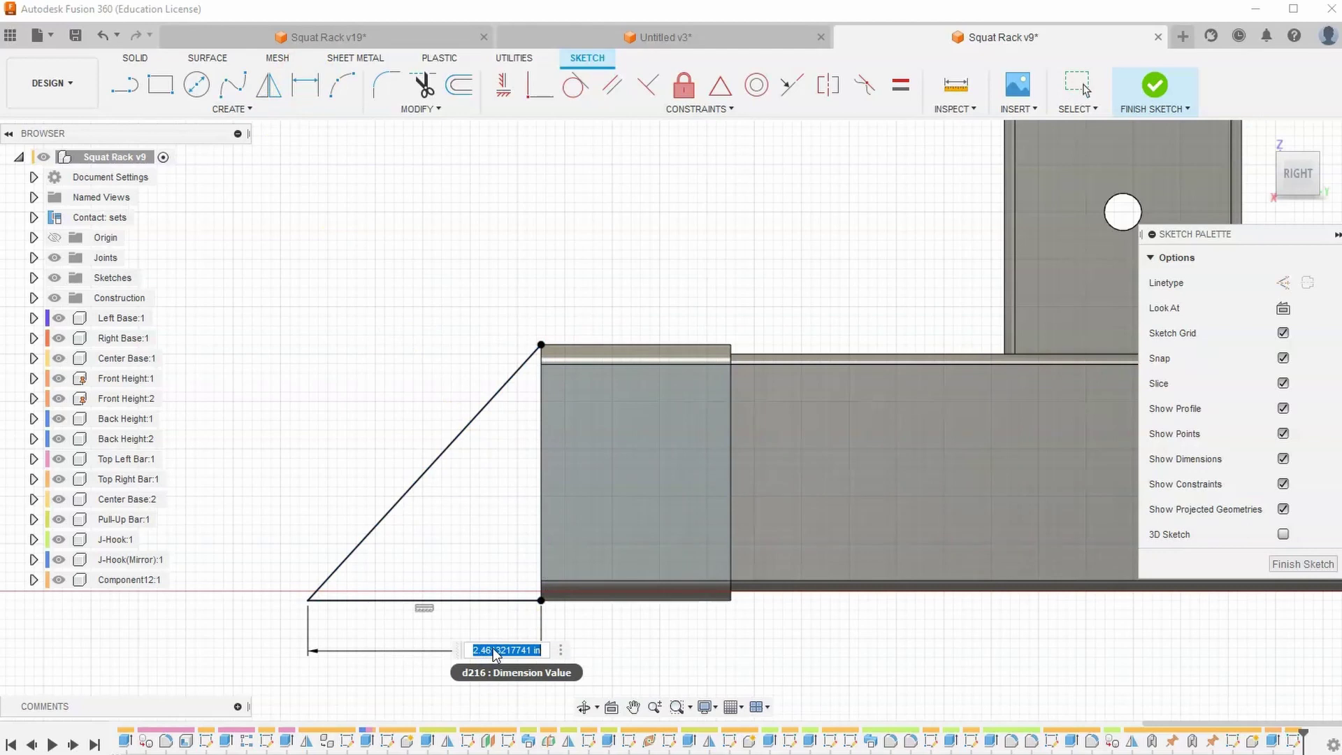
text(2)
key(Return)
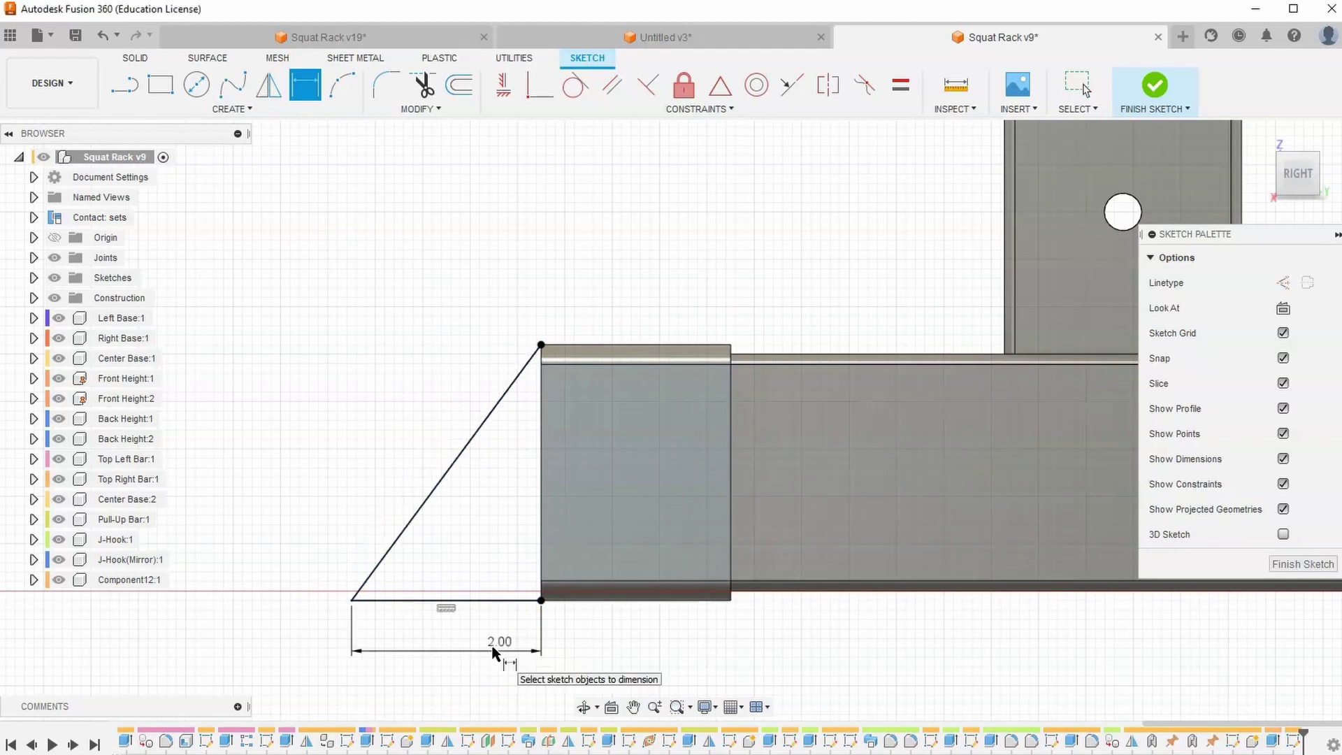
click(1155, 87)
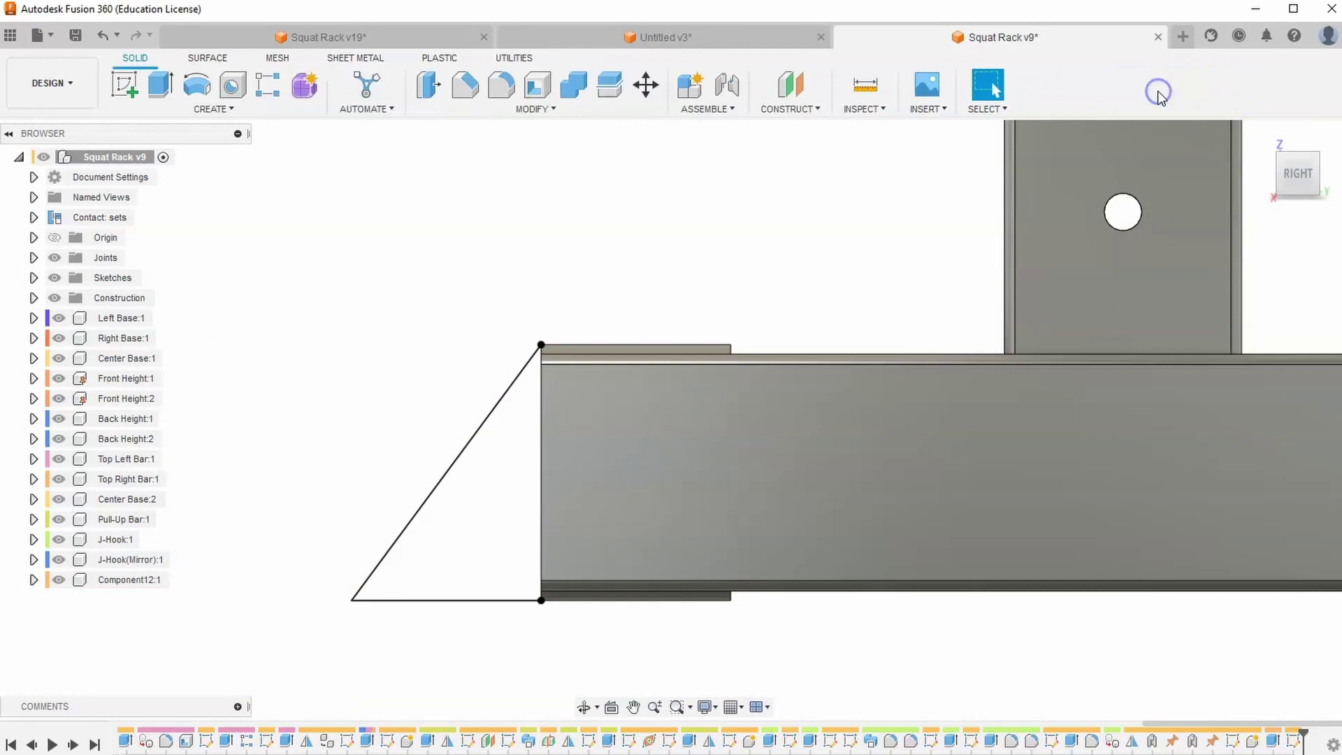
- Reopen the wedge sketch, close the triangle with a vertical line between the sleeve's lower and upper front corners, and finish the sketch
click(160, 88)
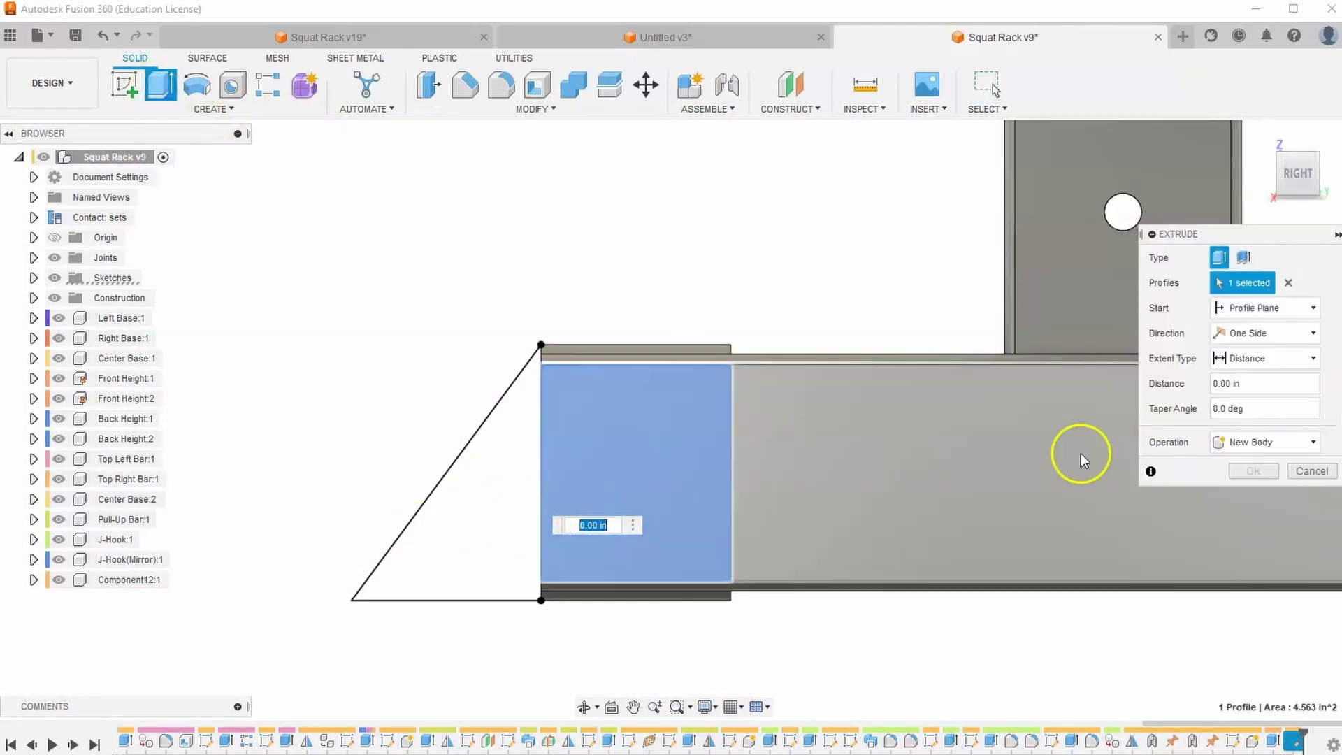
click(1312, 471)
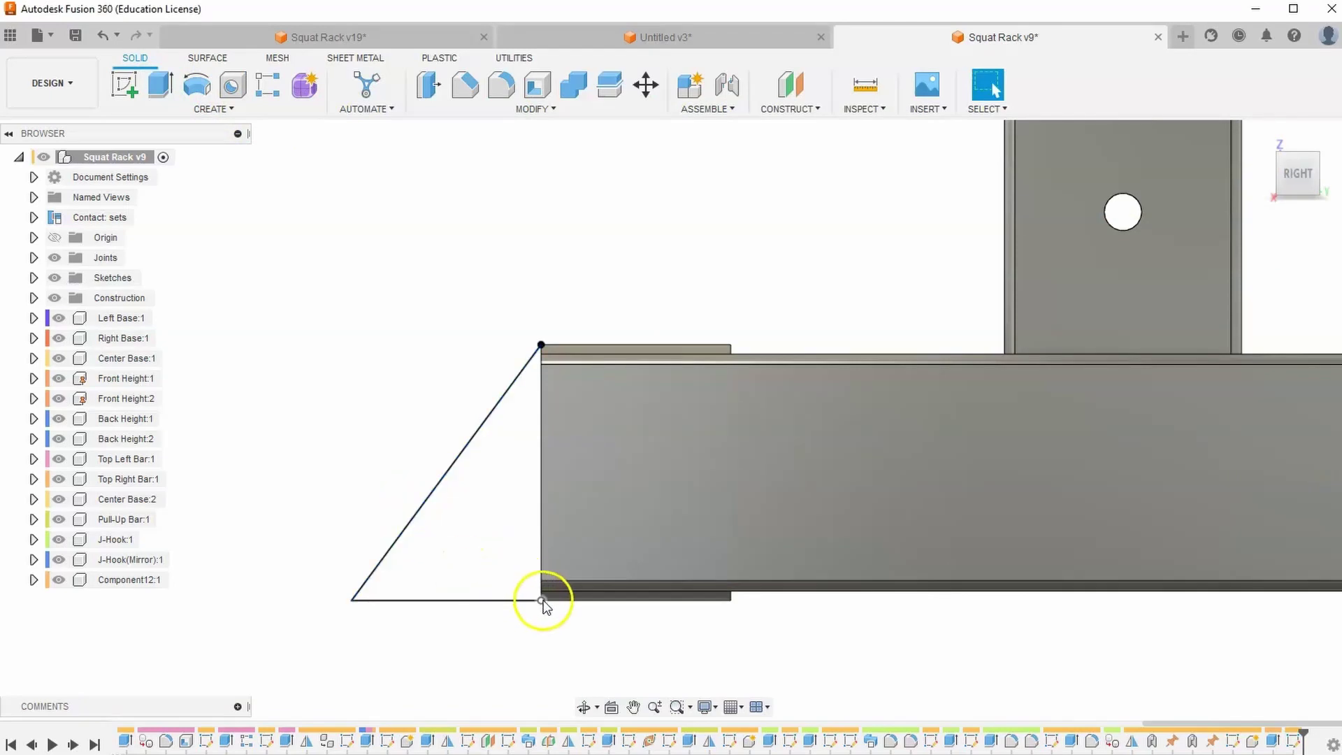
double_click(1291, 741)
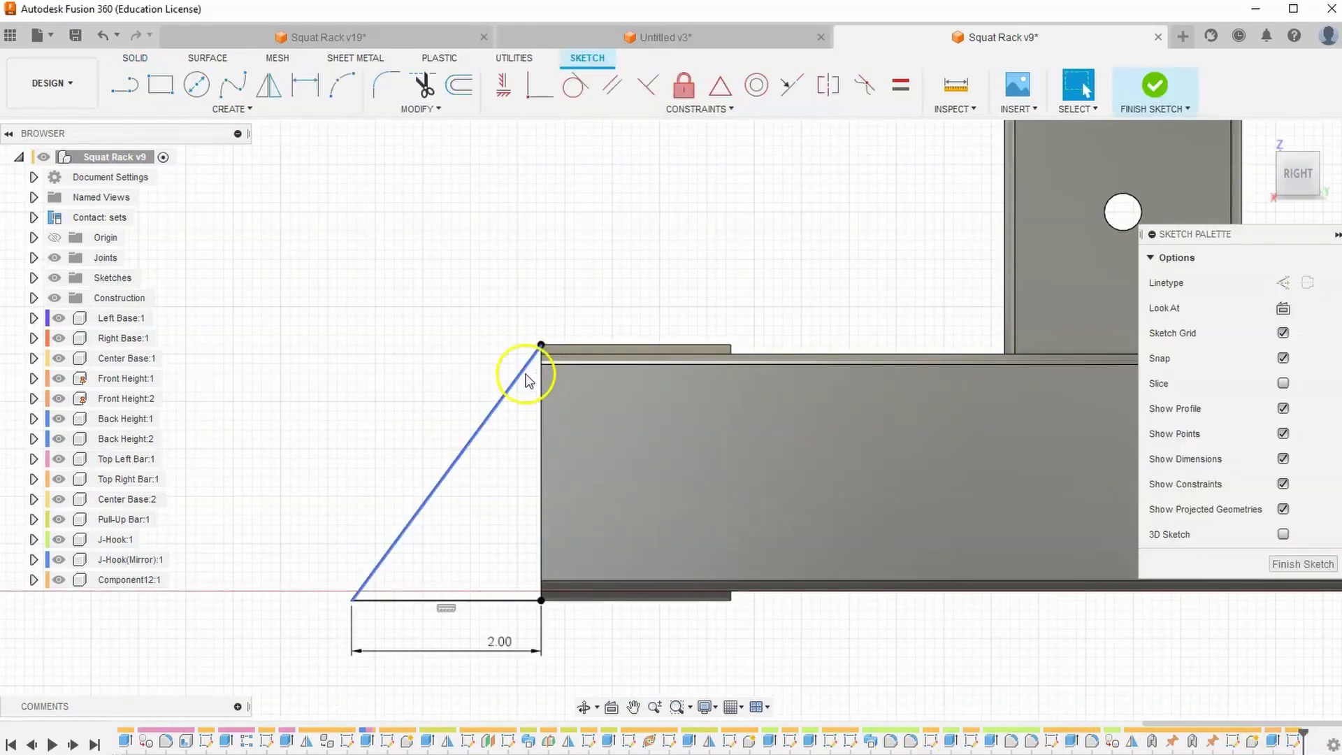
click(124, 84)
click(541, 600)
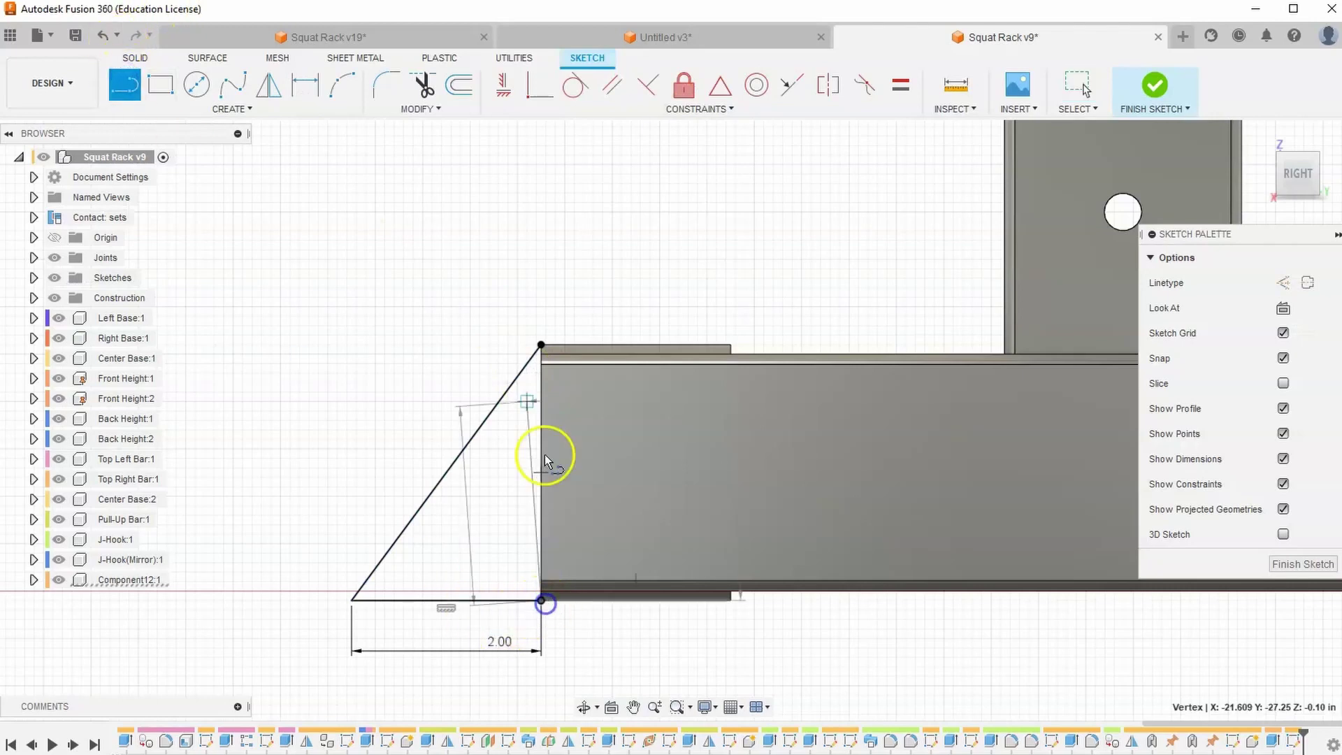
click(541, 345)
right_click(480, 296)
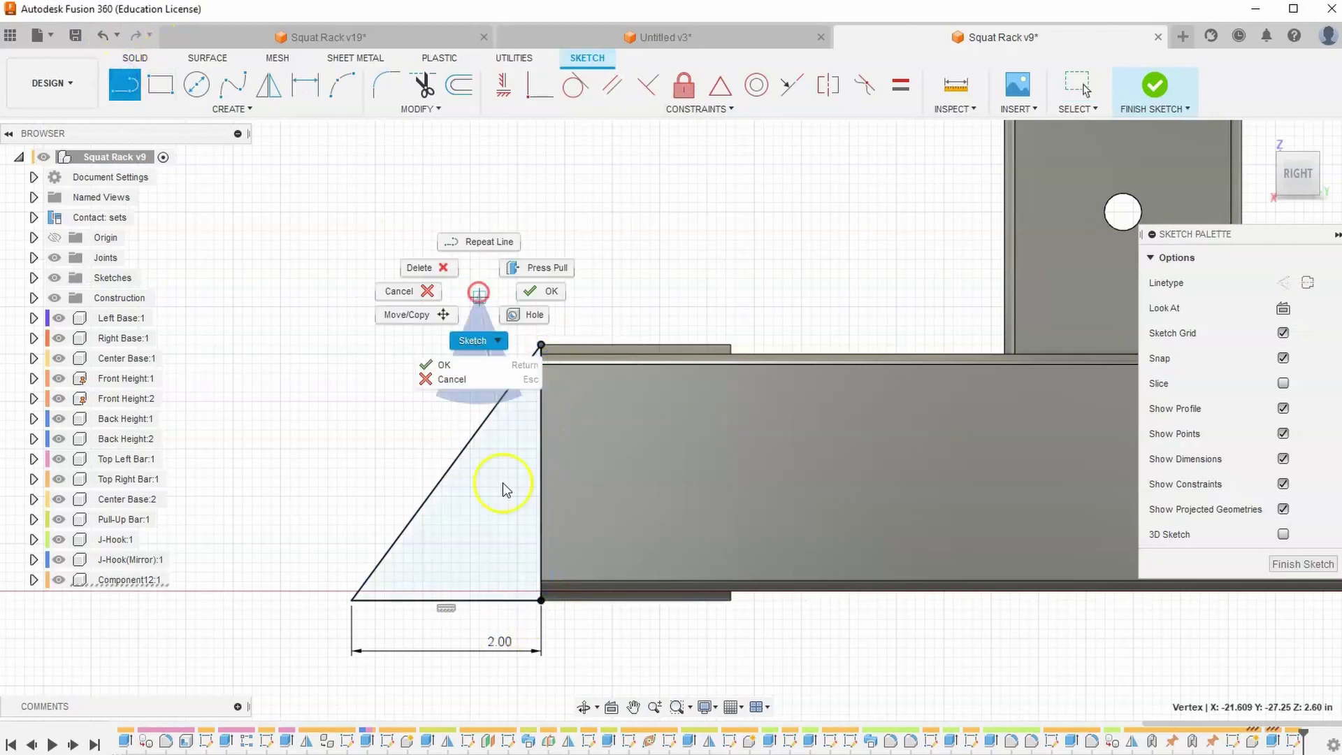
click(417, 303)
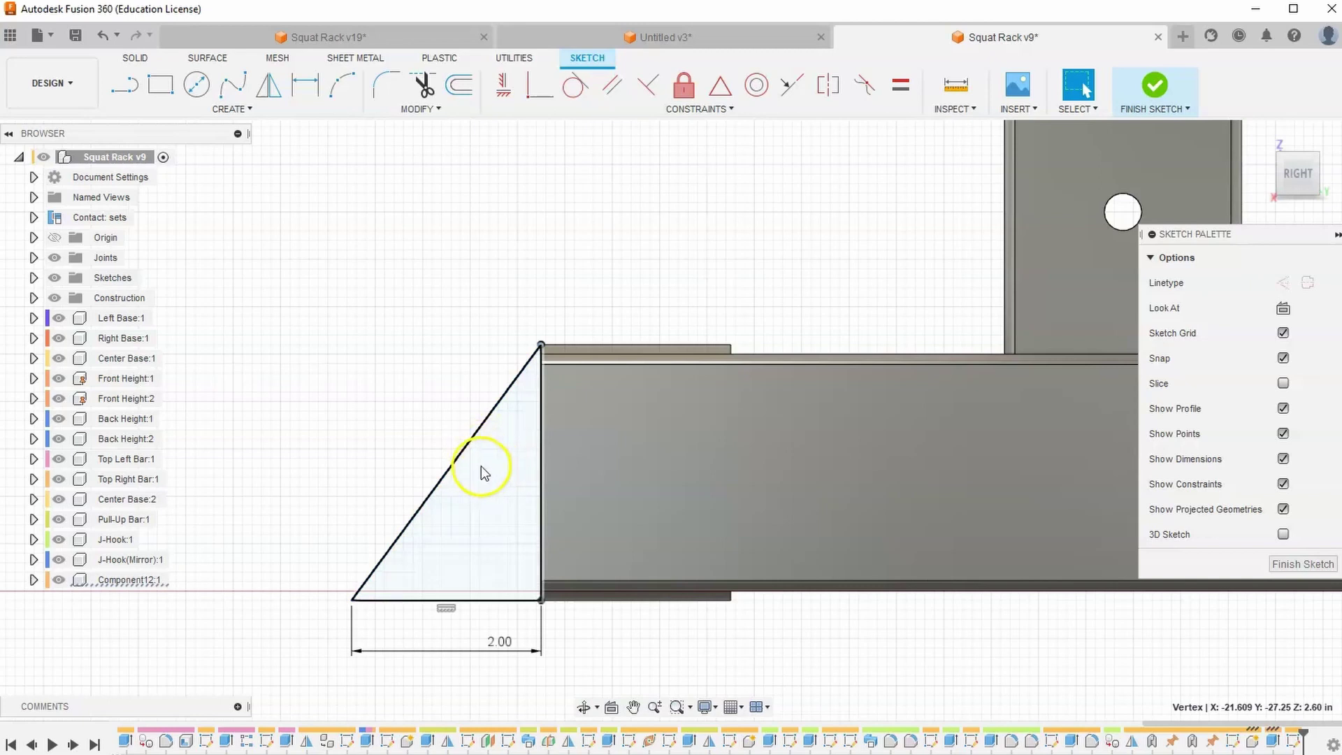
click(1154, 87)
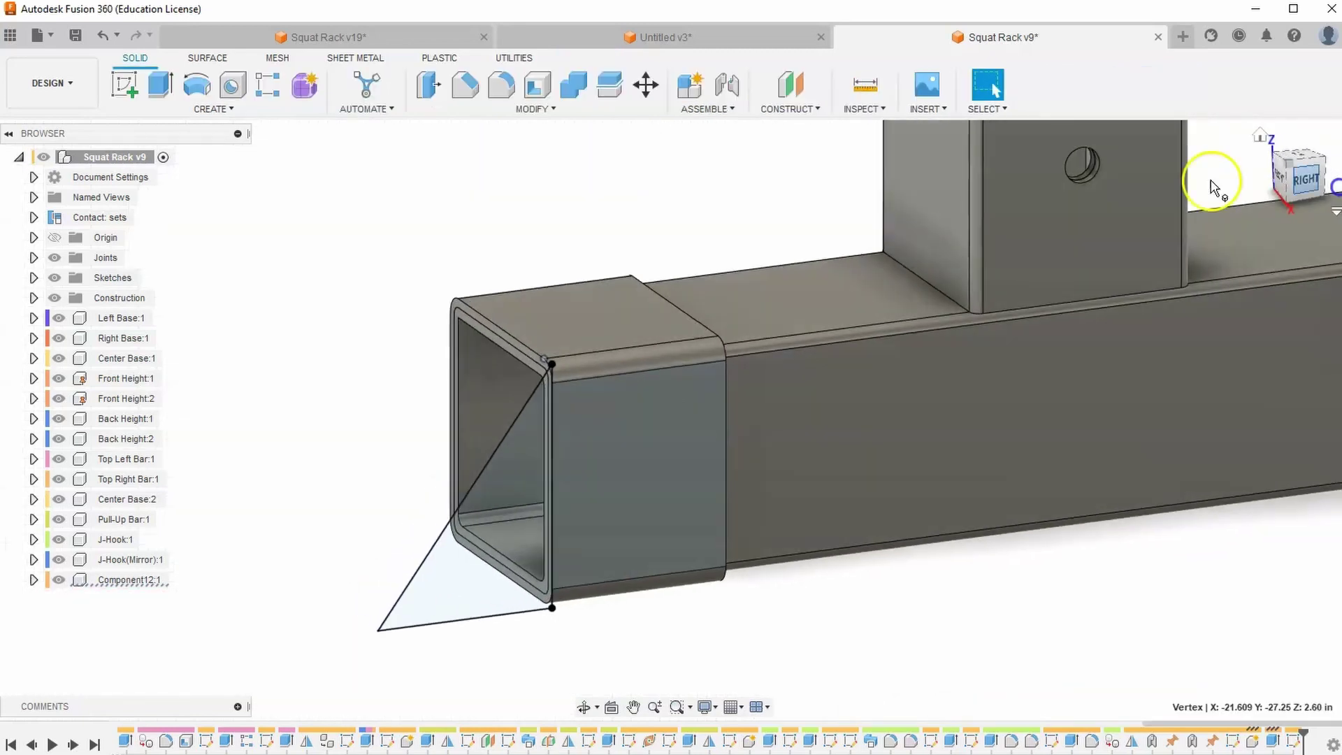
- Extrude the triangle to the sleeve's opposite side face and join it to the sleeve, with the Left Base component hidden
click(160, 83)
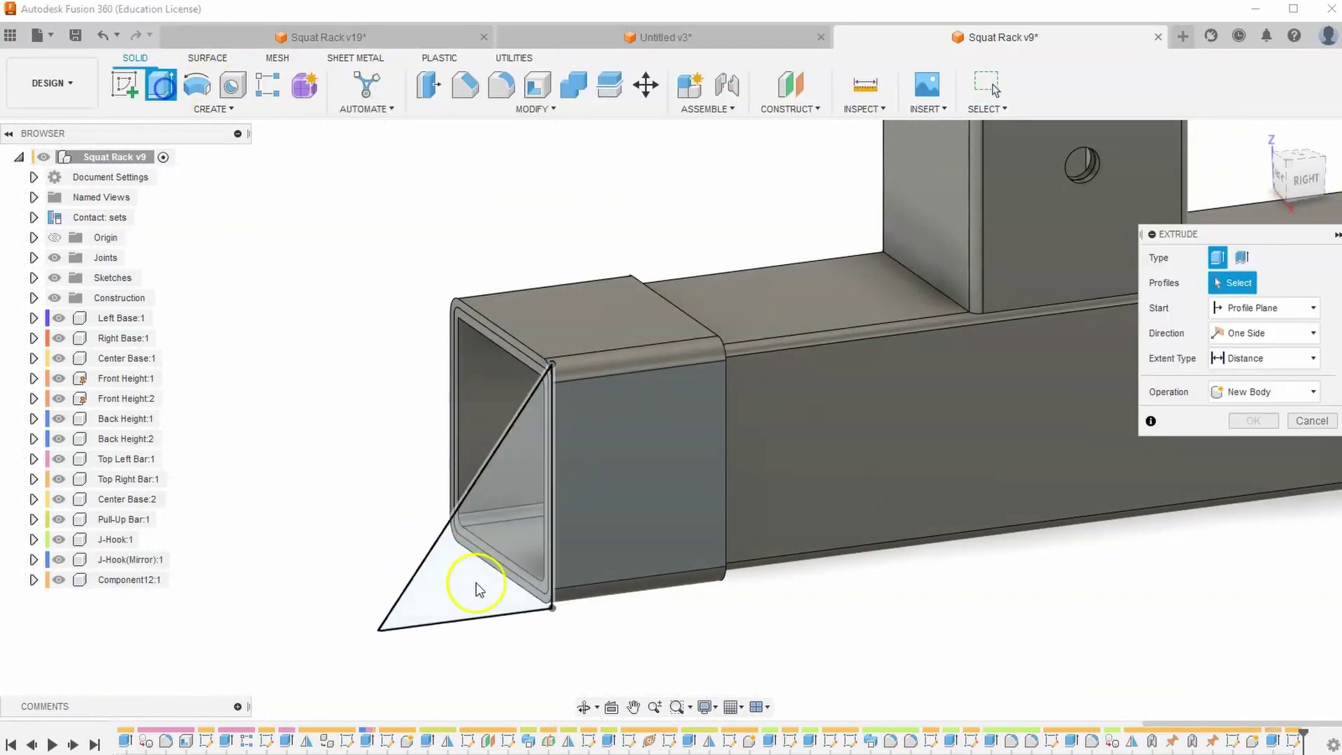
click(504, 574)
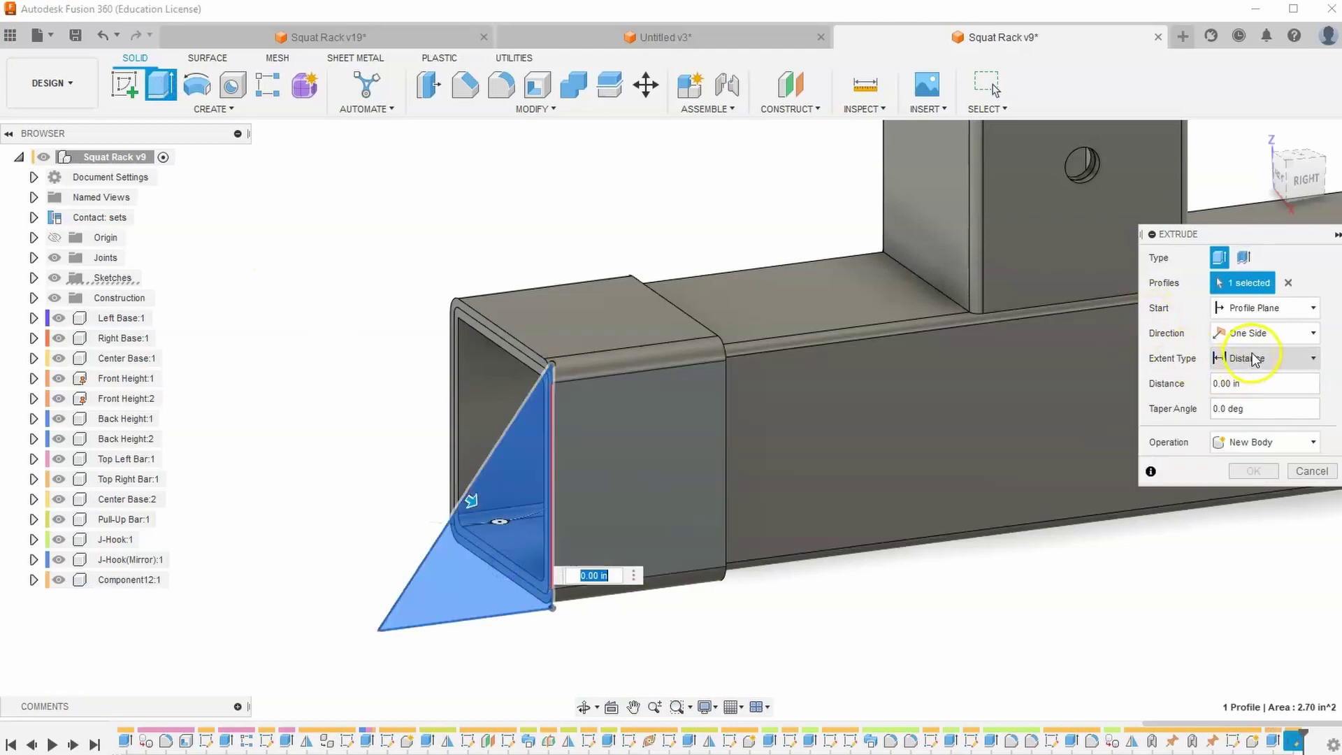
click(1256, 360)
click(1251, 400)
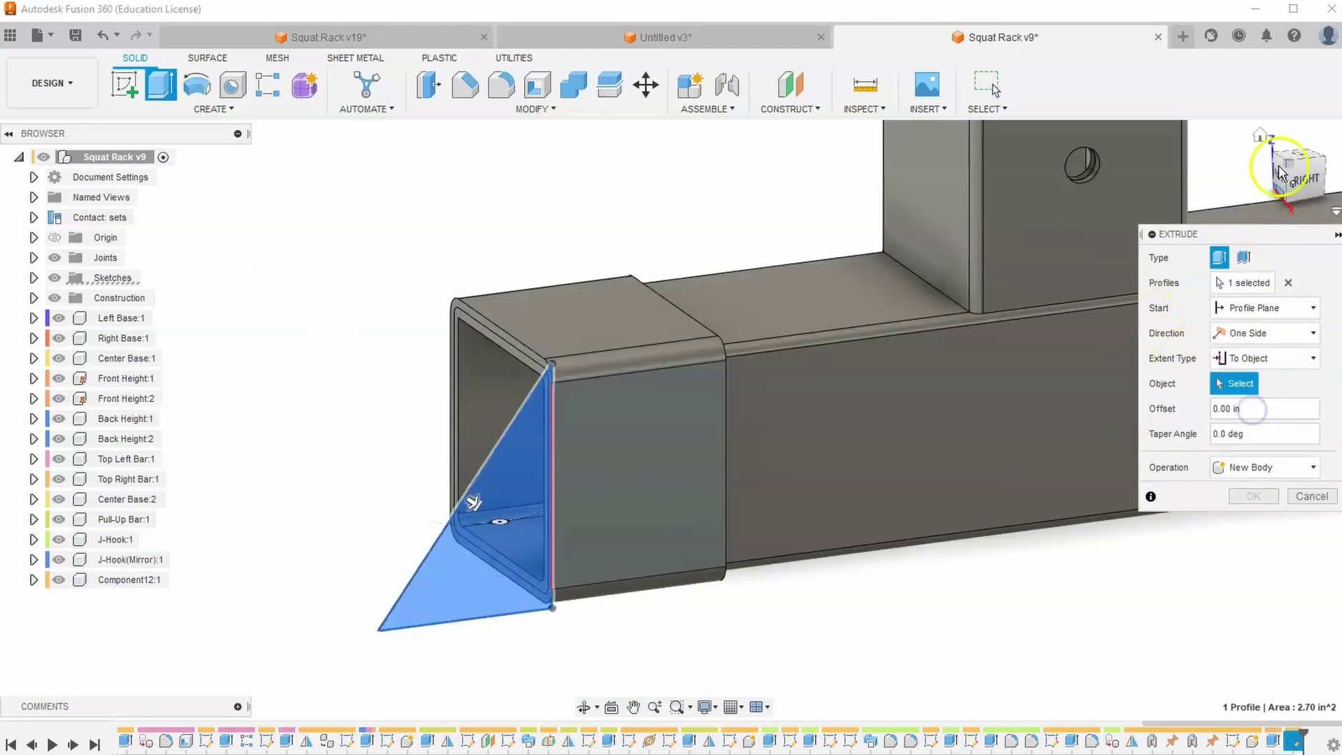
click(1272, 167)
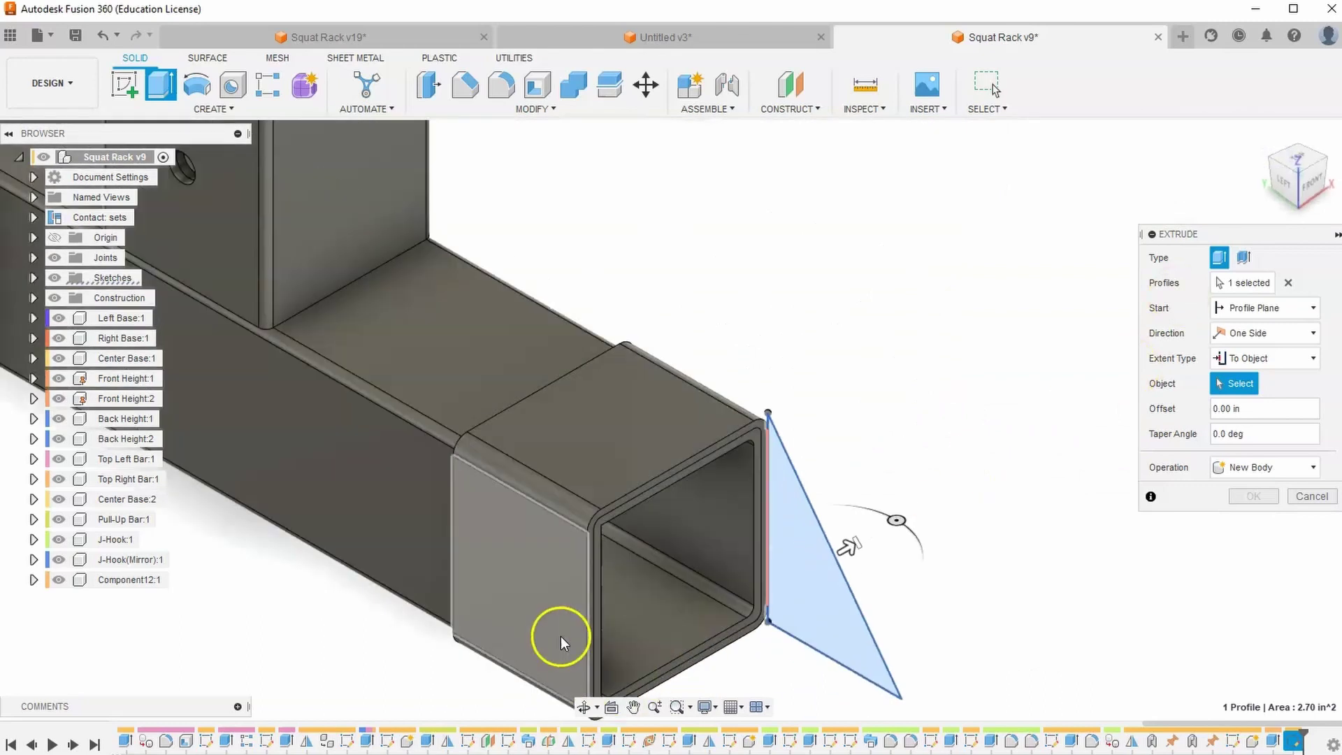
click(550, 622)
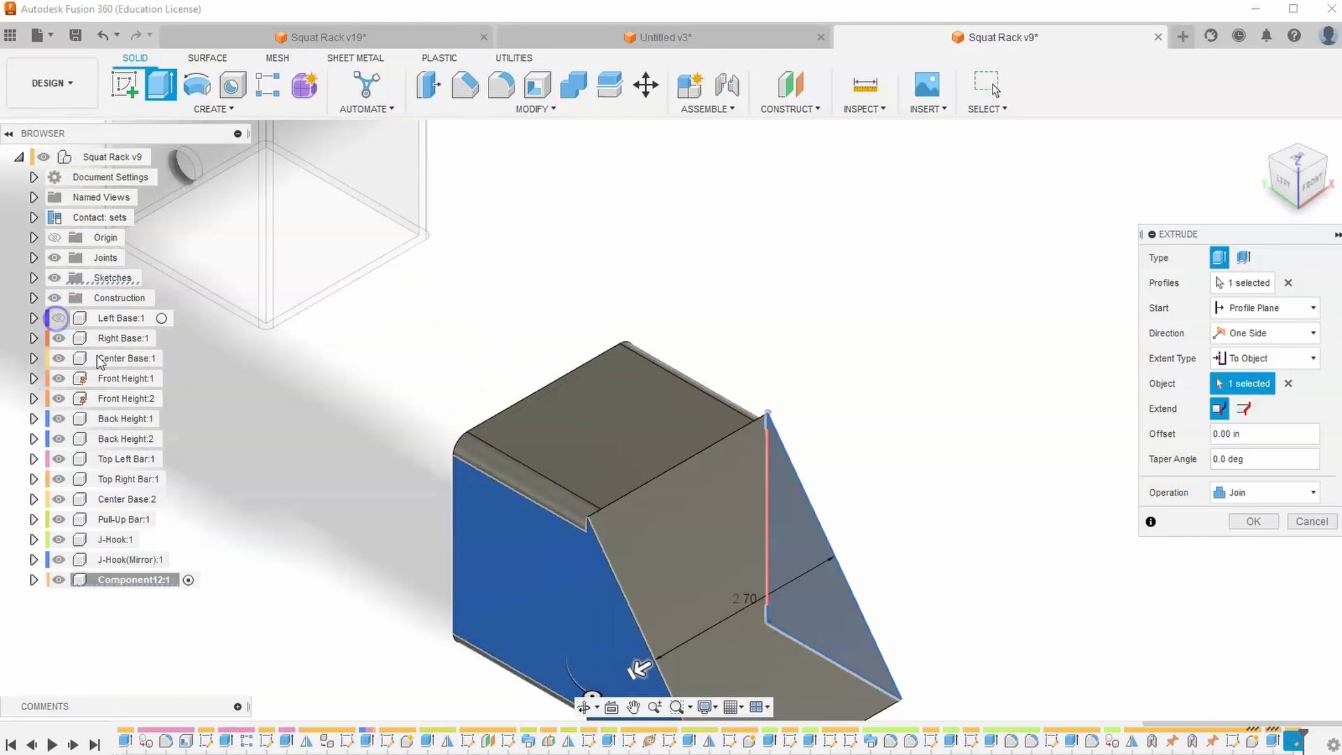
scroll(290, 476, down, 1)
middle_drag(407, 518, 373, 441)
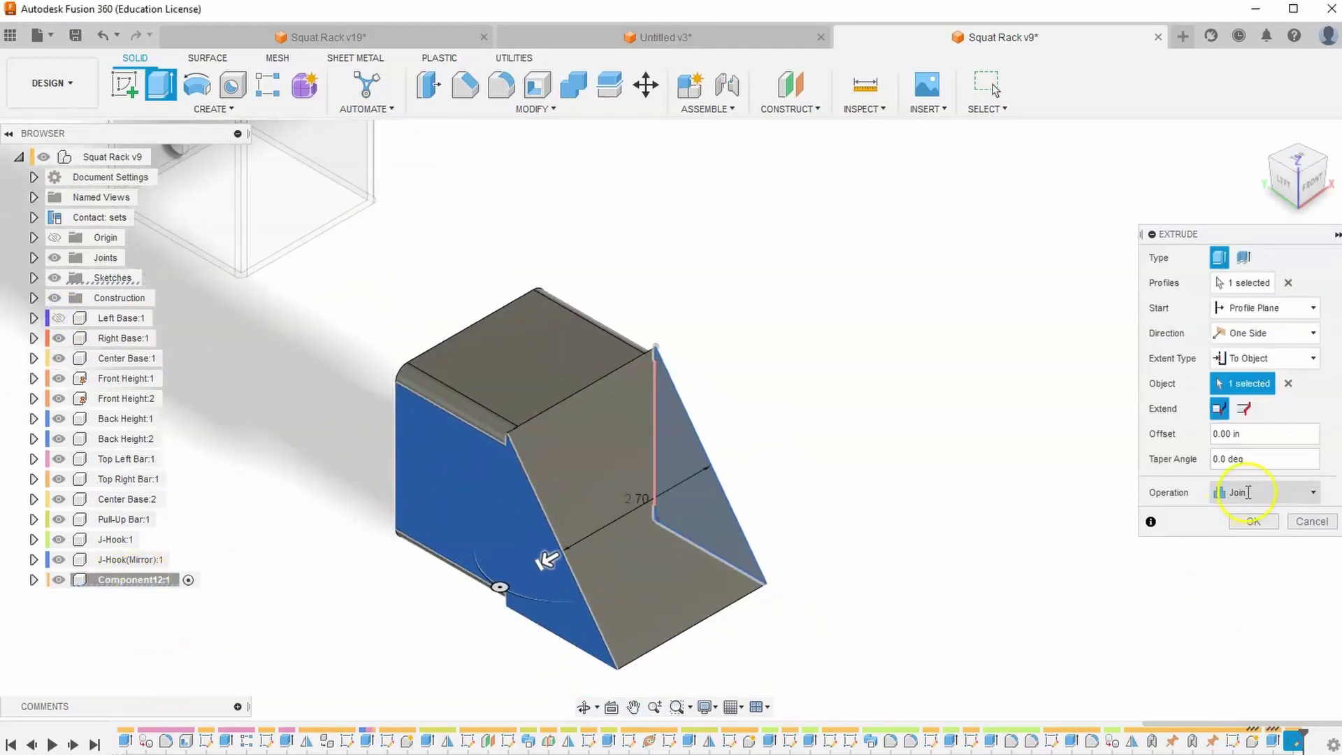
click(1254, 523)
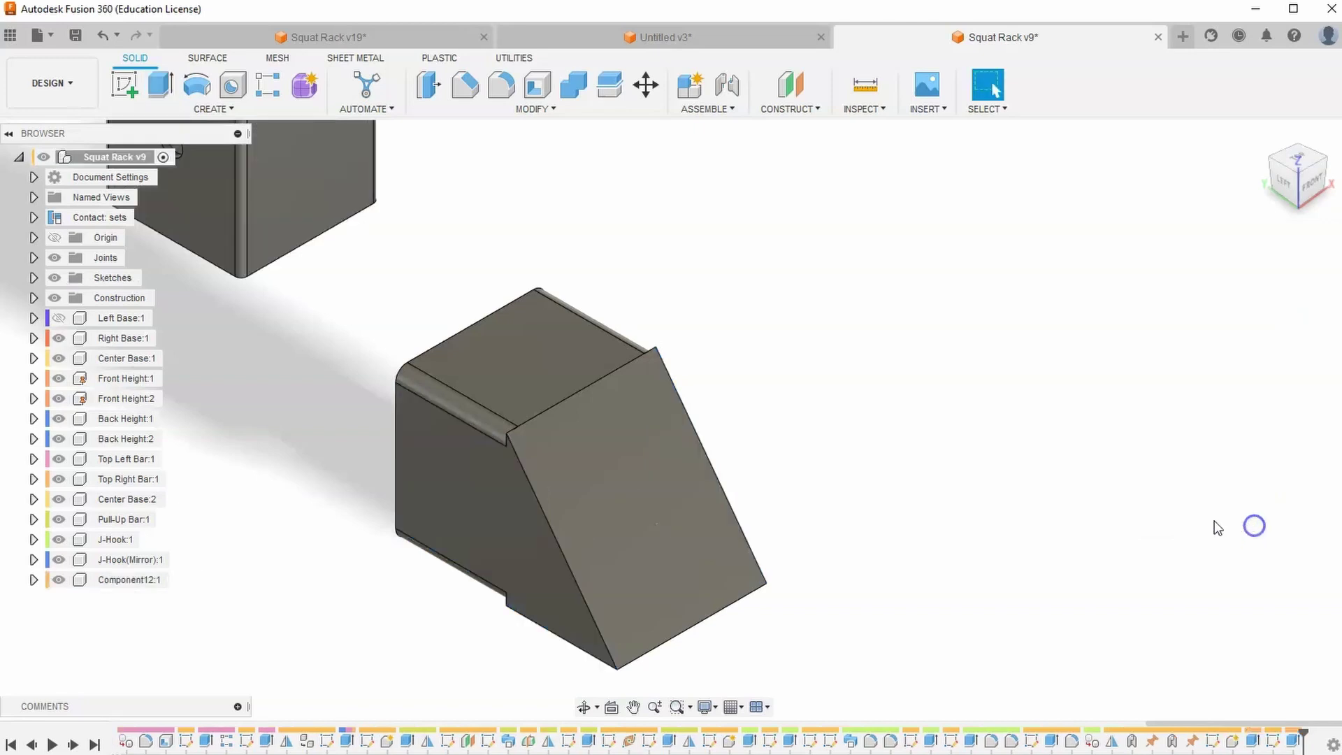
- Check the part's name in the manual's parts list and rename the new component Foot Cover
double_click(139, 581)
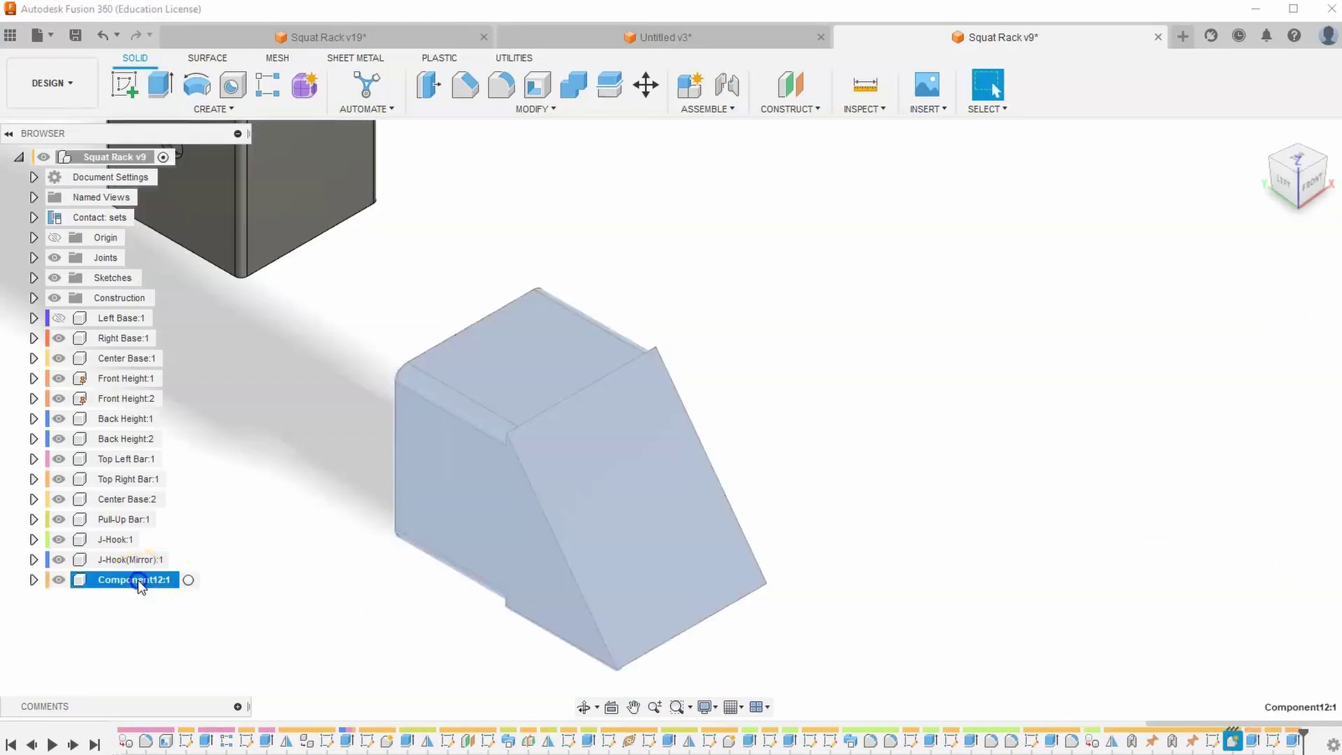
key(alt+Tab)
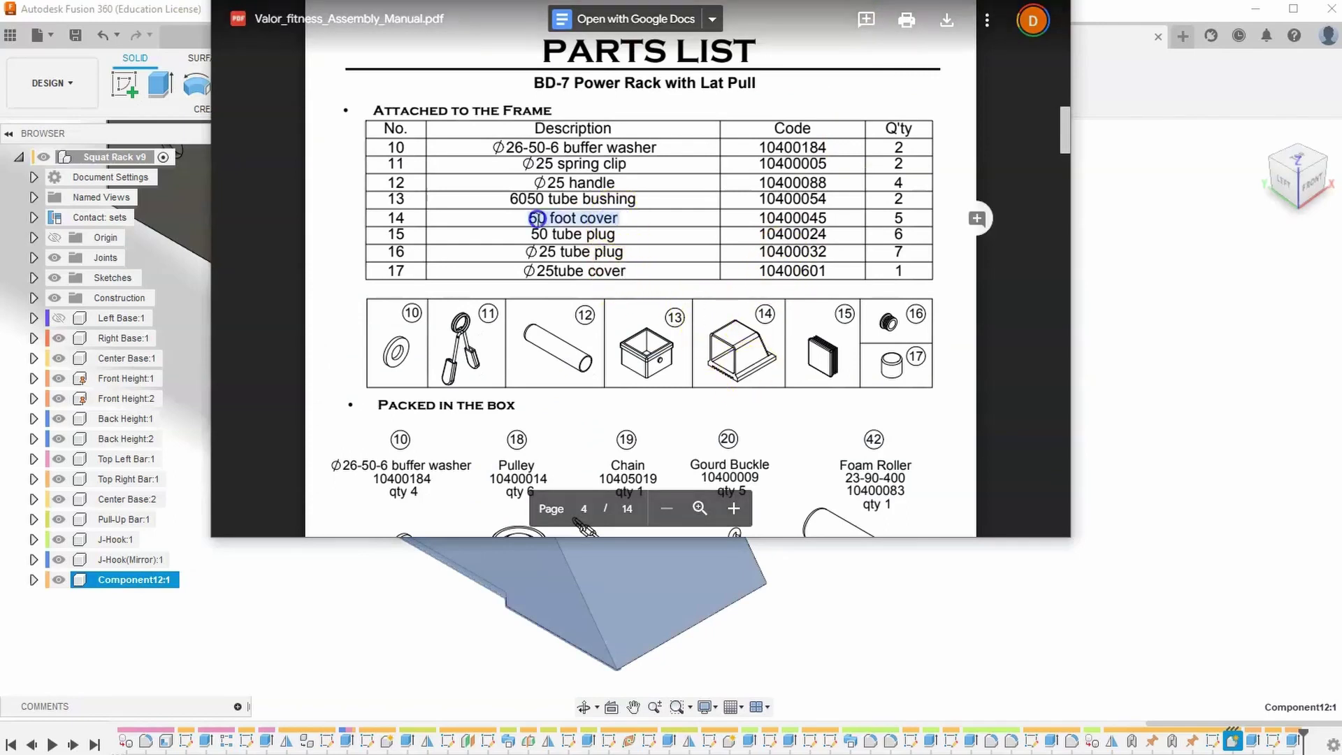
click(363, 590)
click(120, 581)
double_click(120, 582)
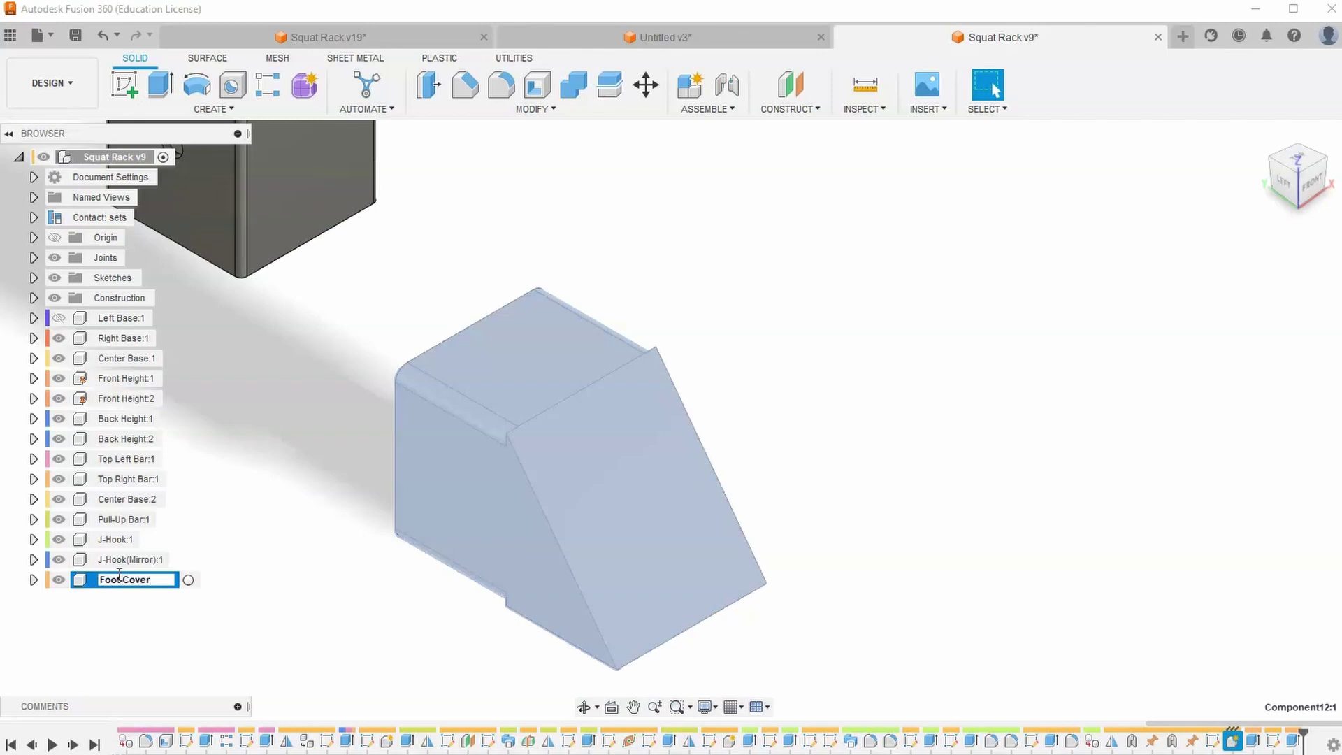
key(Return)
- Fillet the foot cover's two slanted front edges and the two lower side edges with a 0.2 in radius
click(1141, 434)
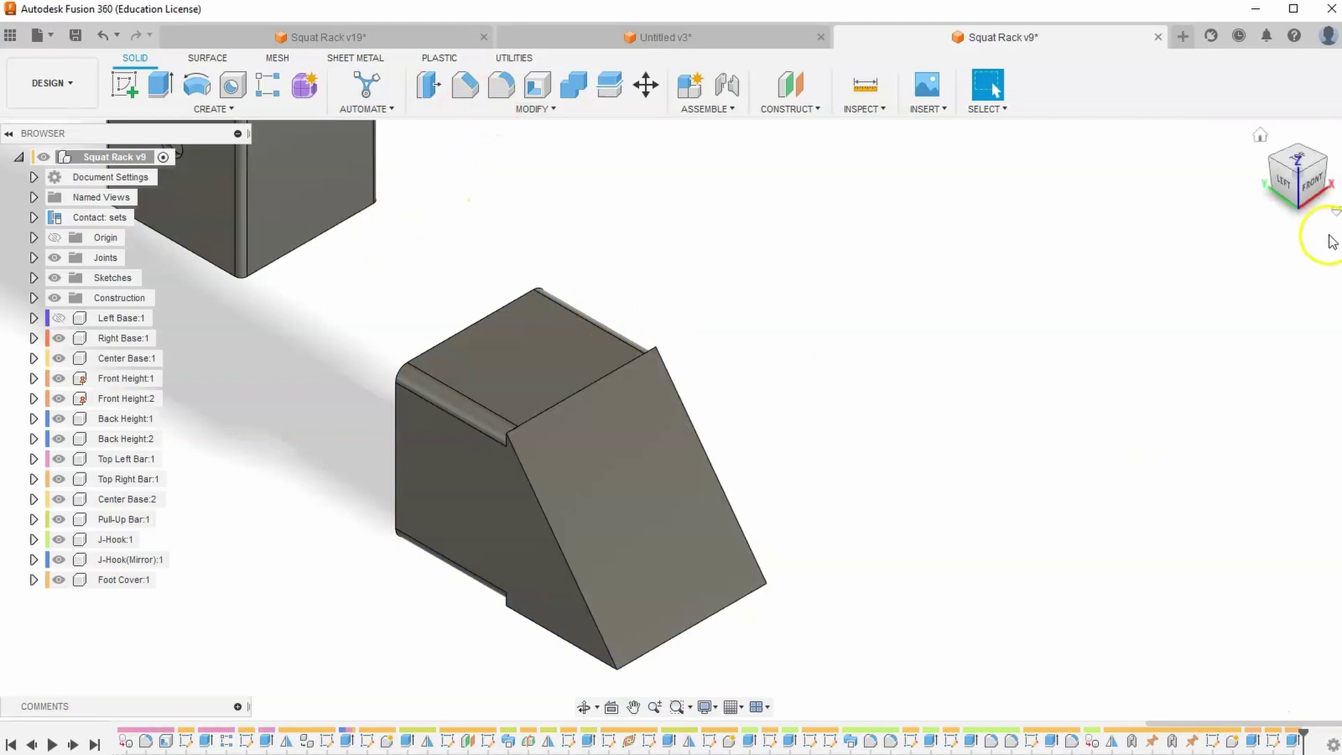
drag(1306, 155, 1102, 152)
click(498, 86)
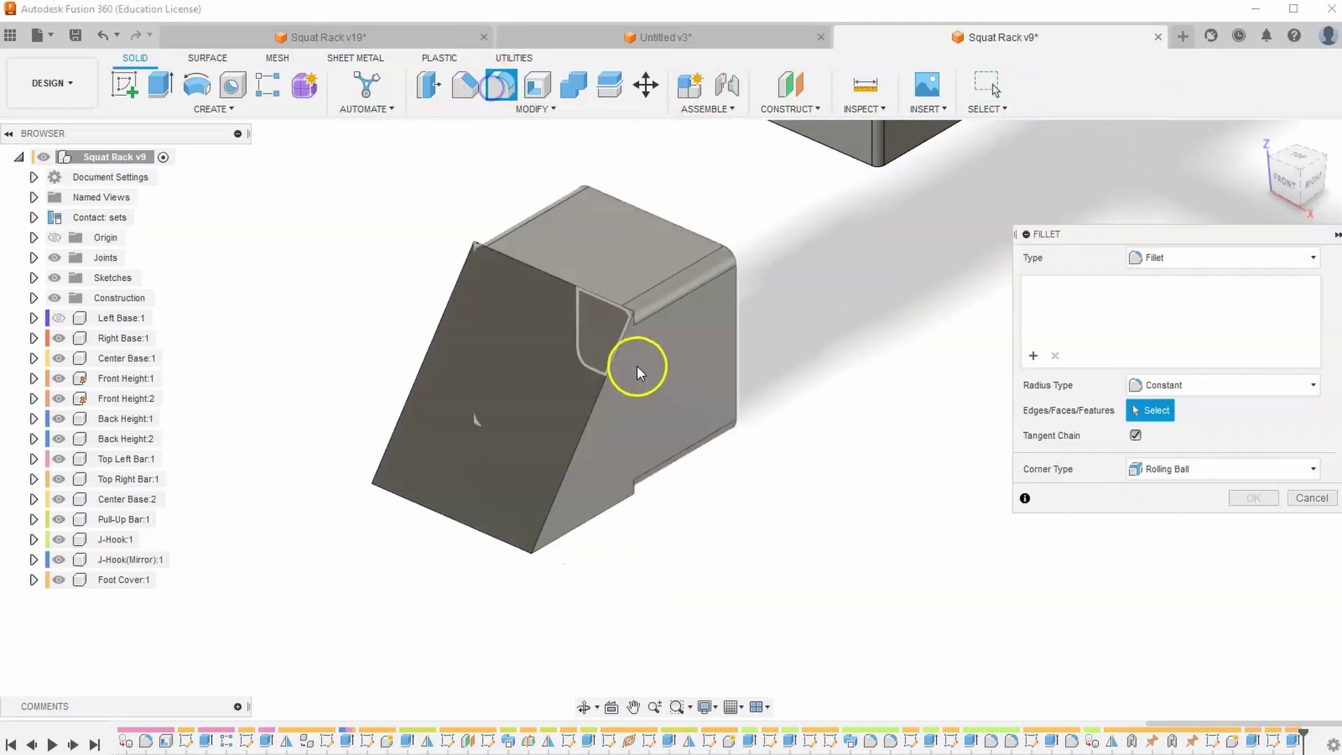
click(616, 354)
click(459, 283)
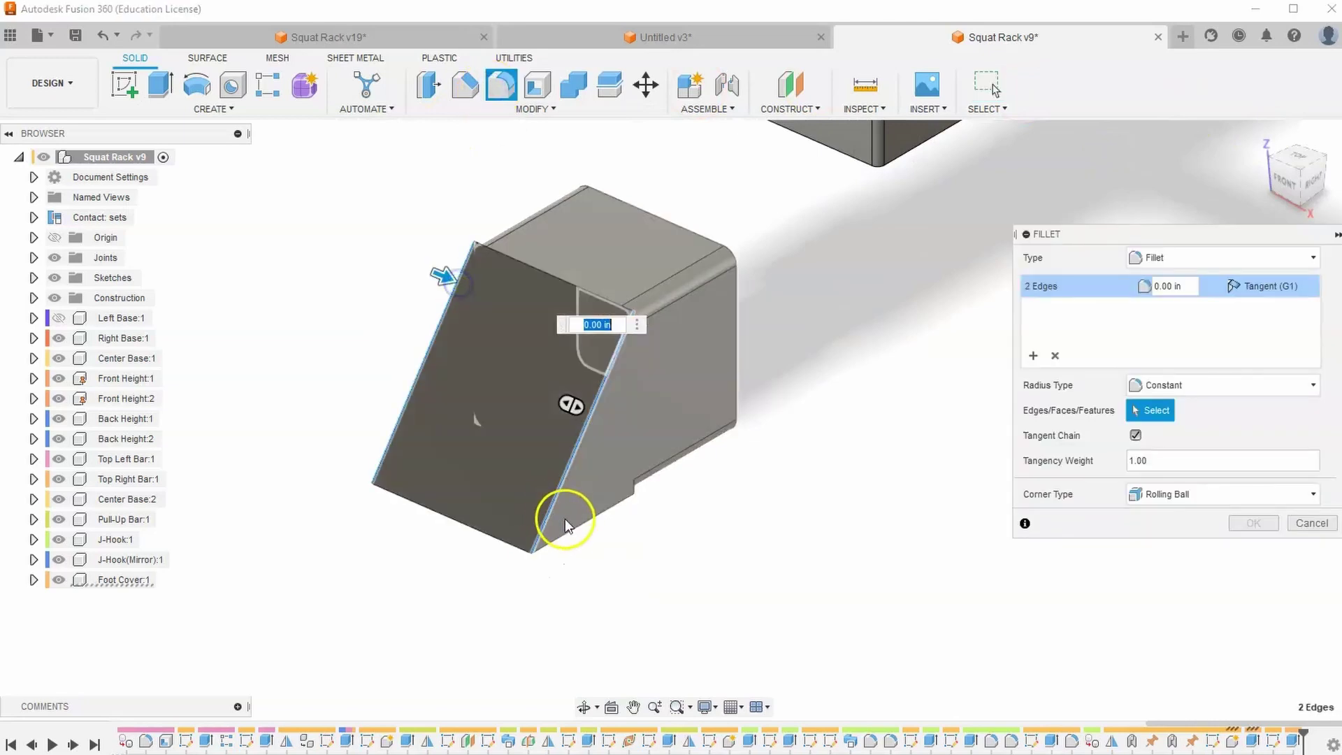
click(570, 527)
click(1272, 189)
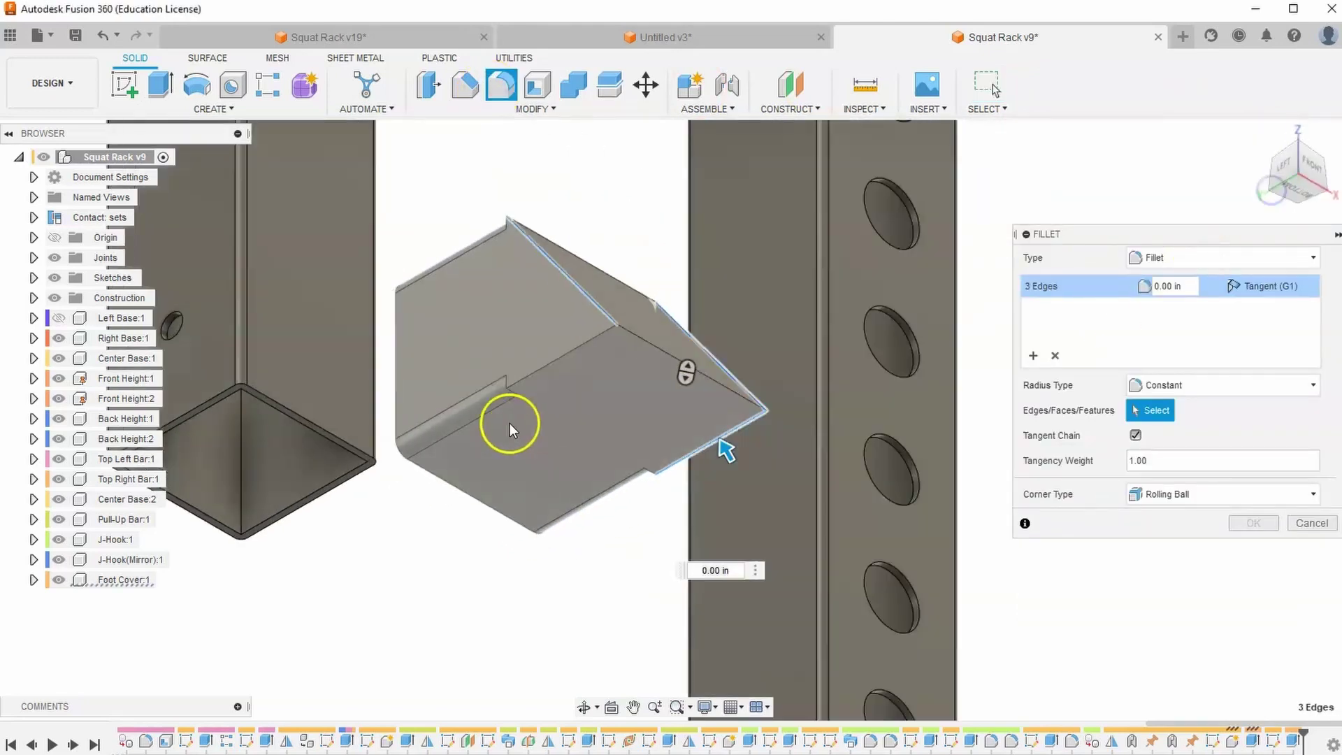
click(544, 364)
text(.2)
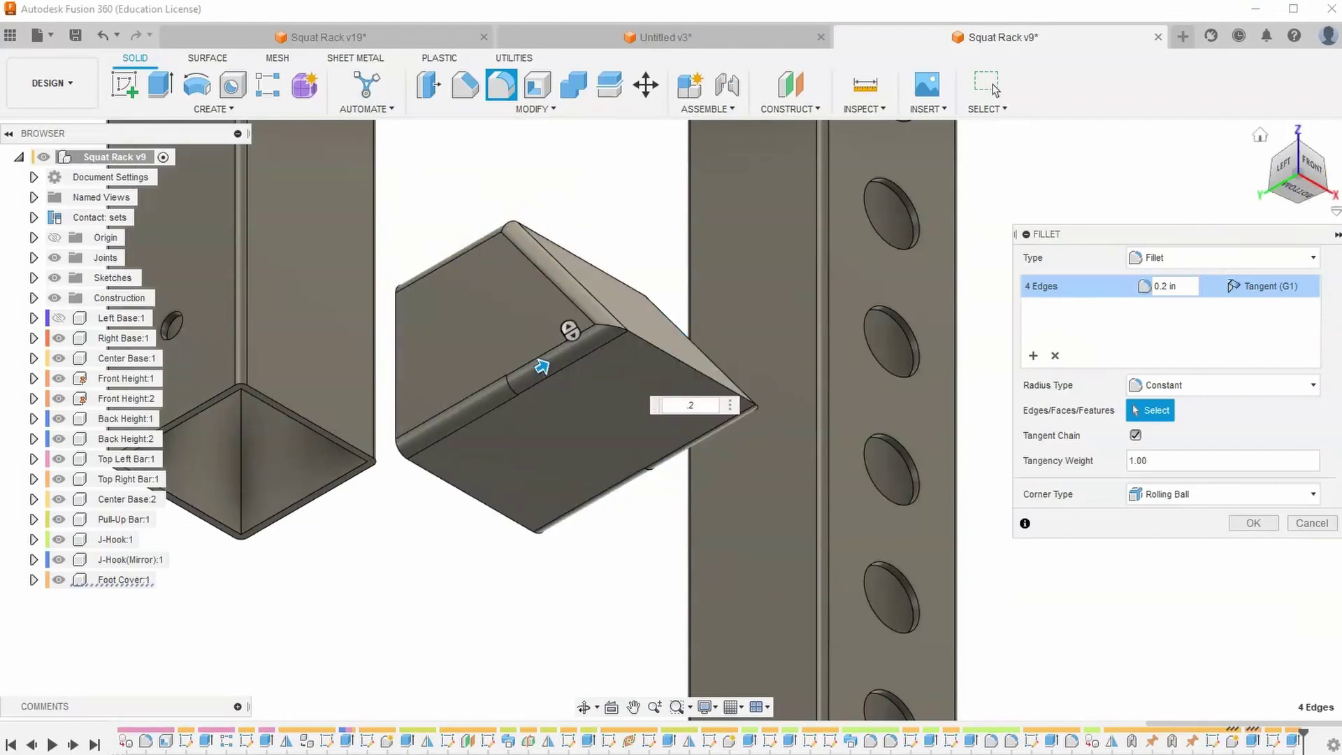
click(1309, 165)
shift+middle_drag(1214, 192, 1024, 217)
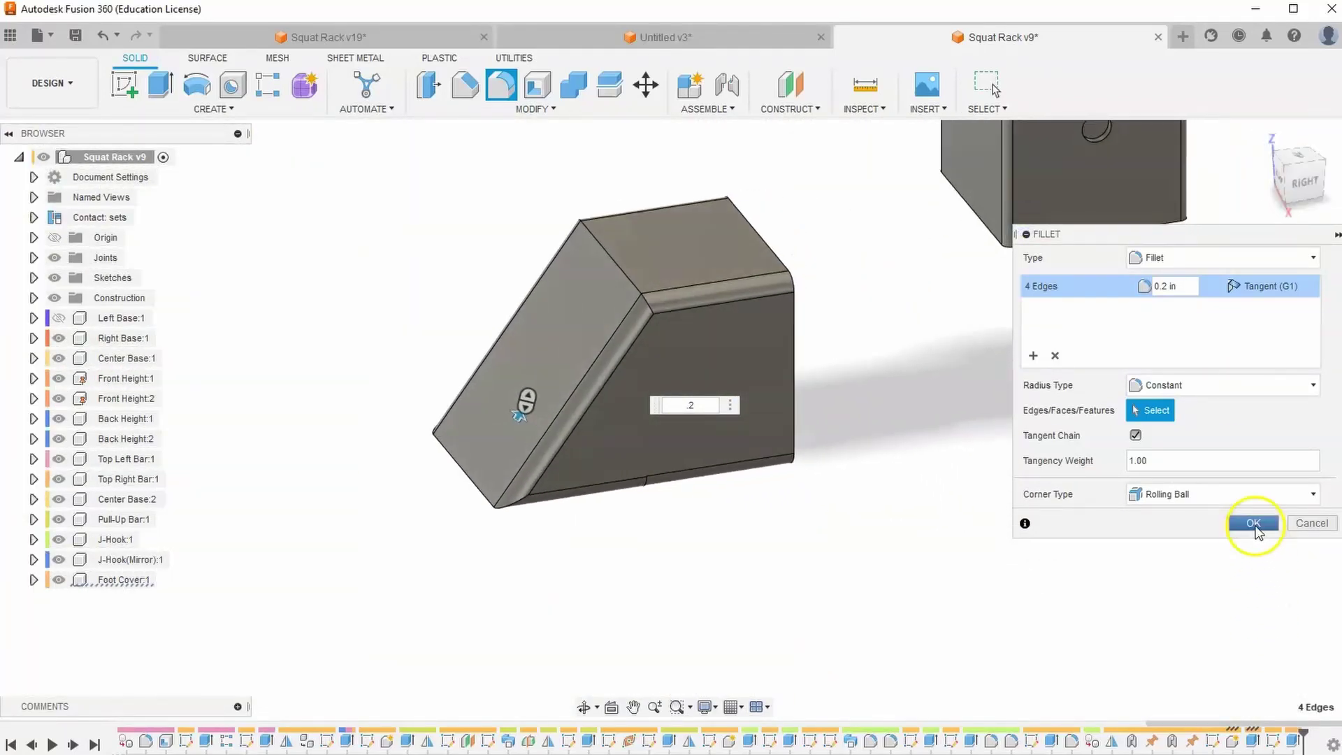
click(1253, 524)
- Compare the foot cover with the rack's dimensioned product image and the foot cover drawing in the assembly manual's parts list
middle_drag(905, 303, 981, 308)
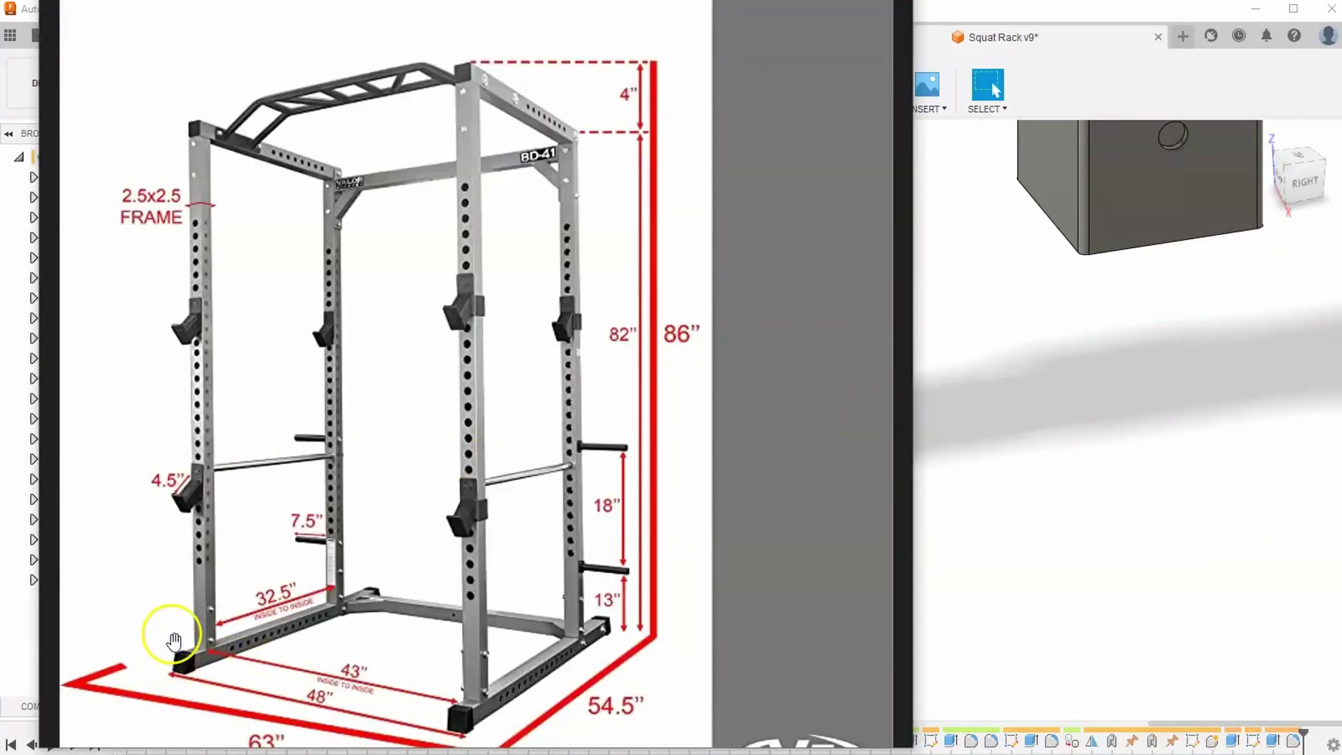
click(954, 258)
key(alt+Tab)
click(622, 334)
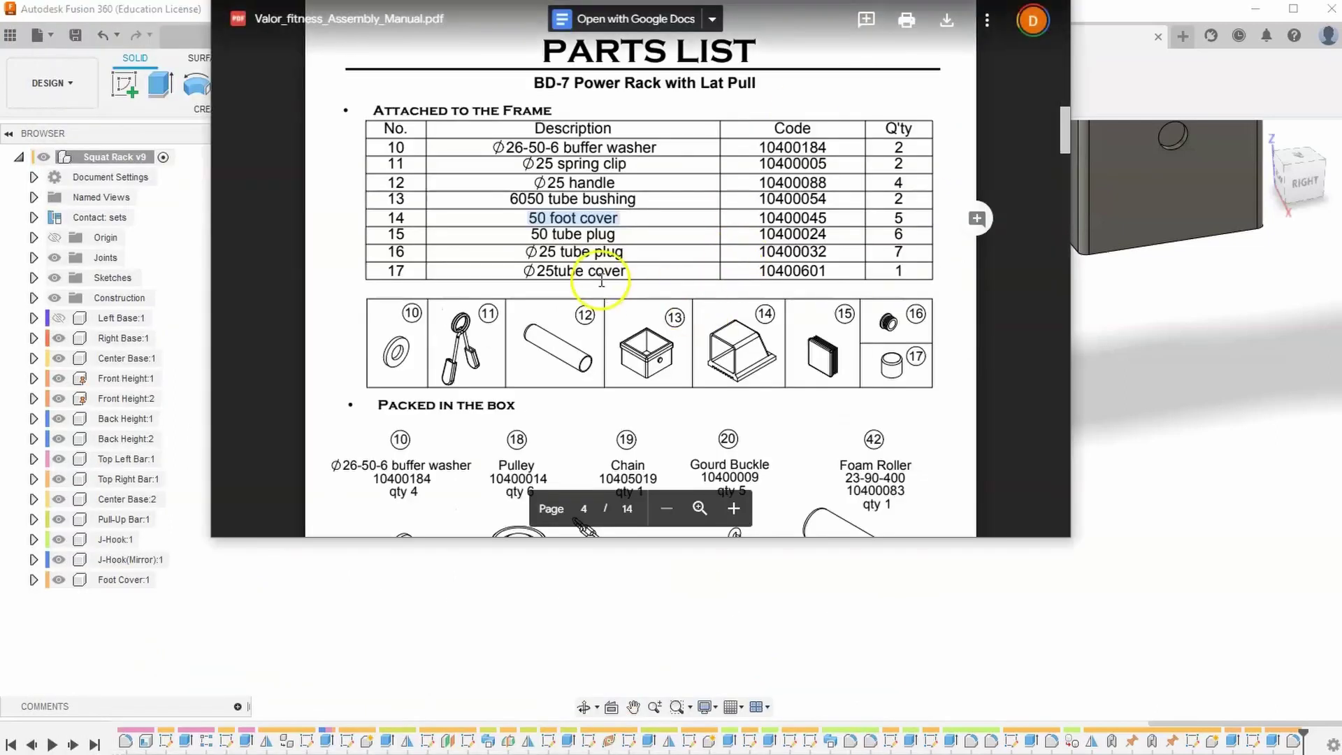
scroll(769, 315, down, 4)
scroll(804, 349, up, 3)
click(1160, 394)
click(1209, 382)
- Search the appearance library for rubber and apply Rubber - Soft to the foot cover
key(a)
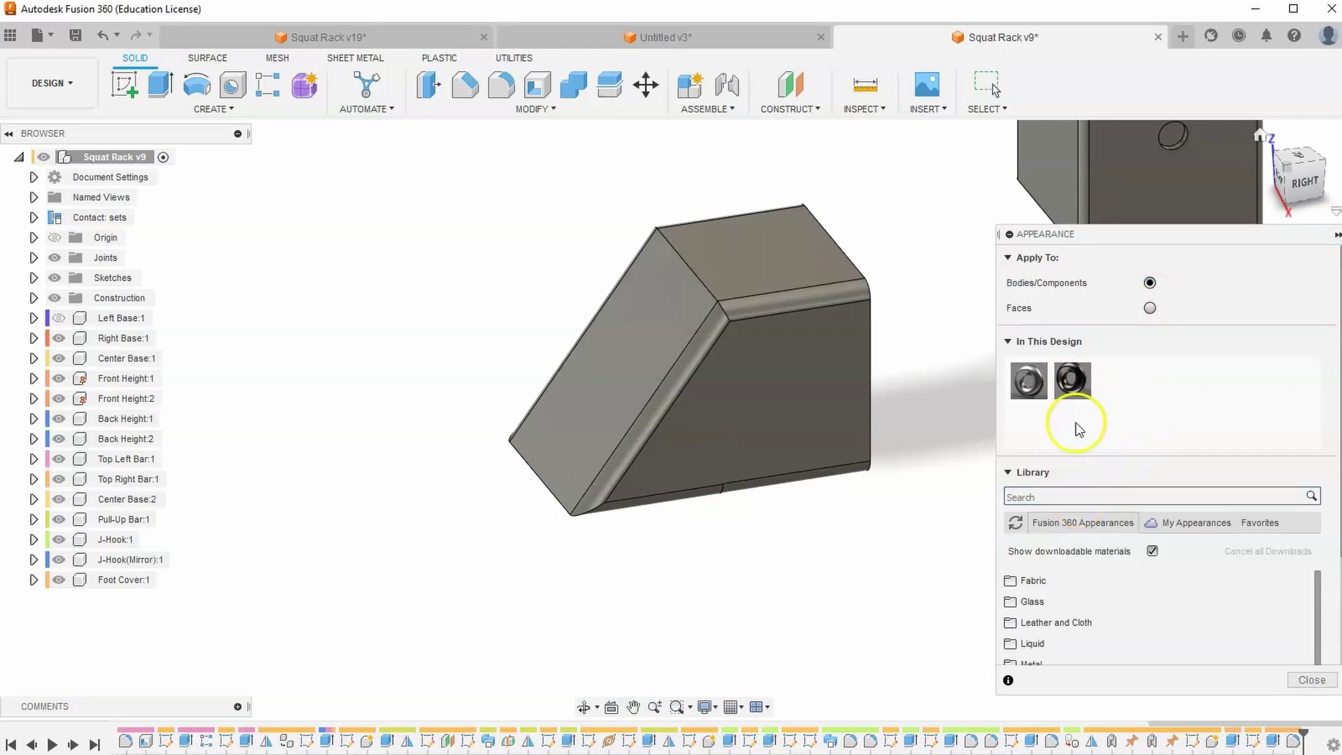
click(1070, 497)
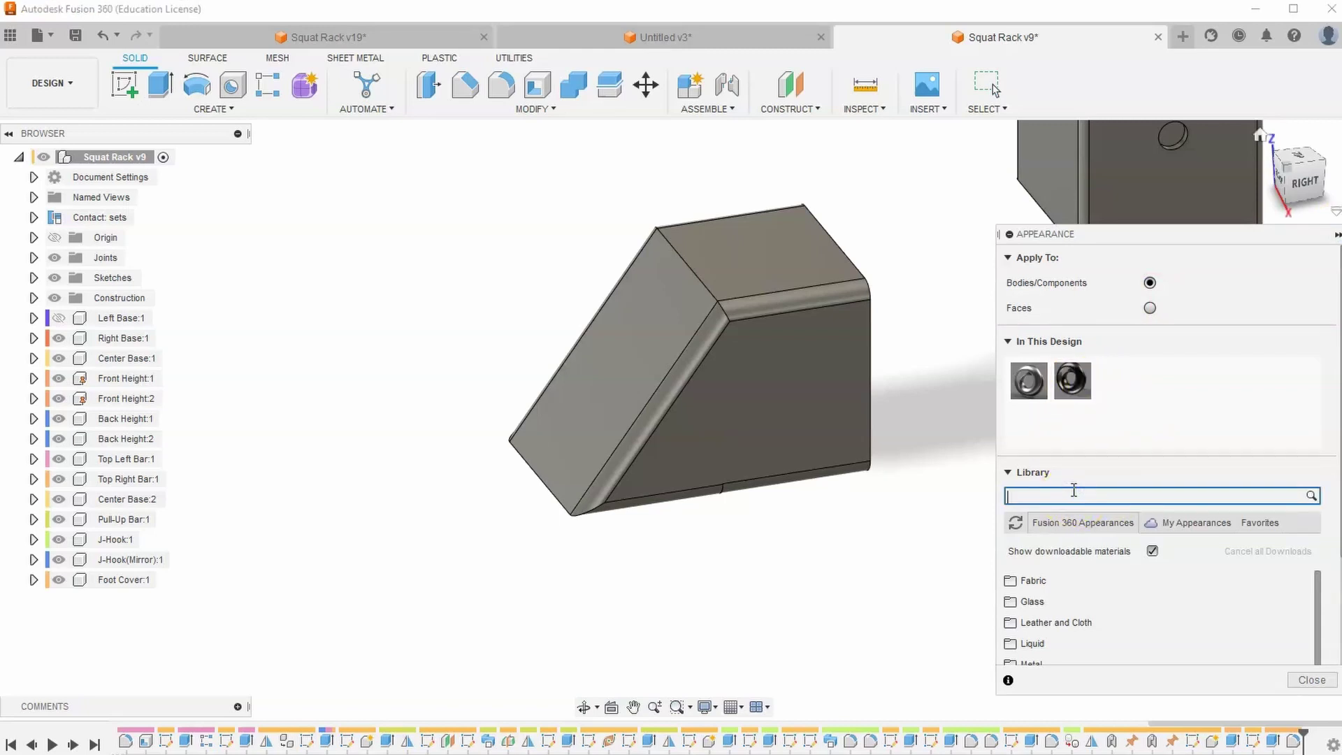
key(Return)
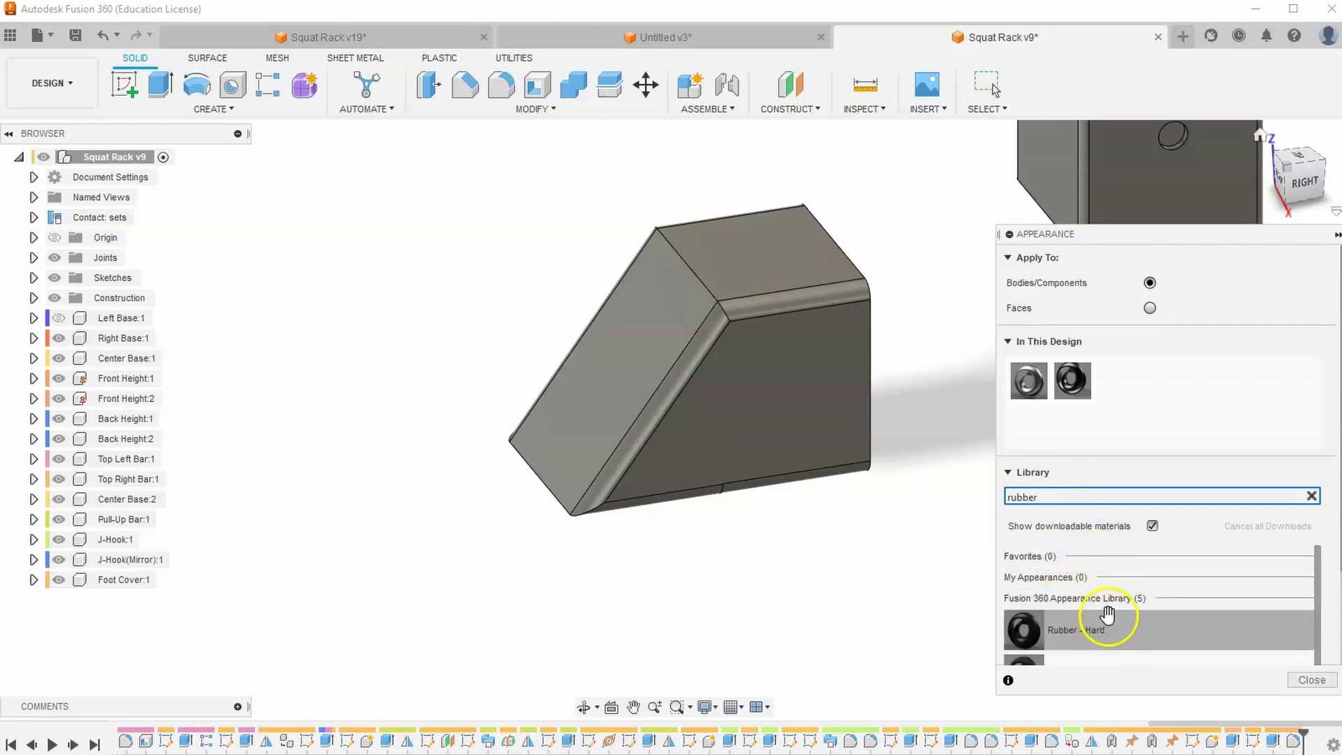
scroll(1103, 615, down, 2)
drag(1105, 621, 760, 429)
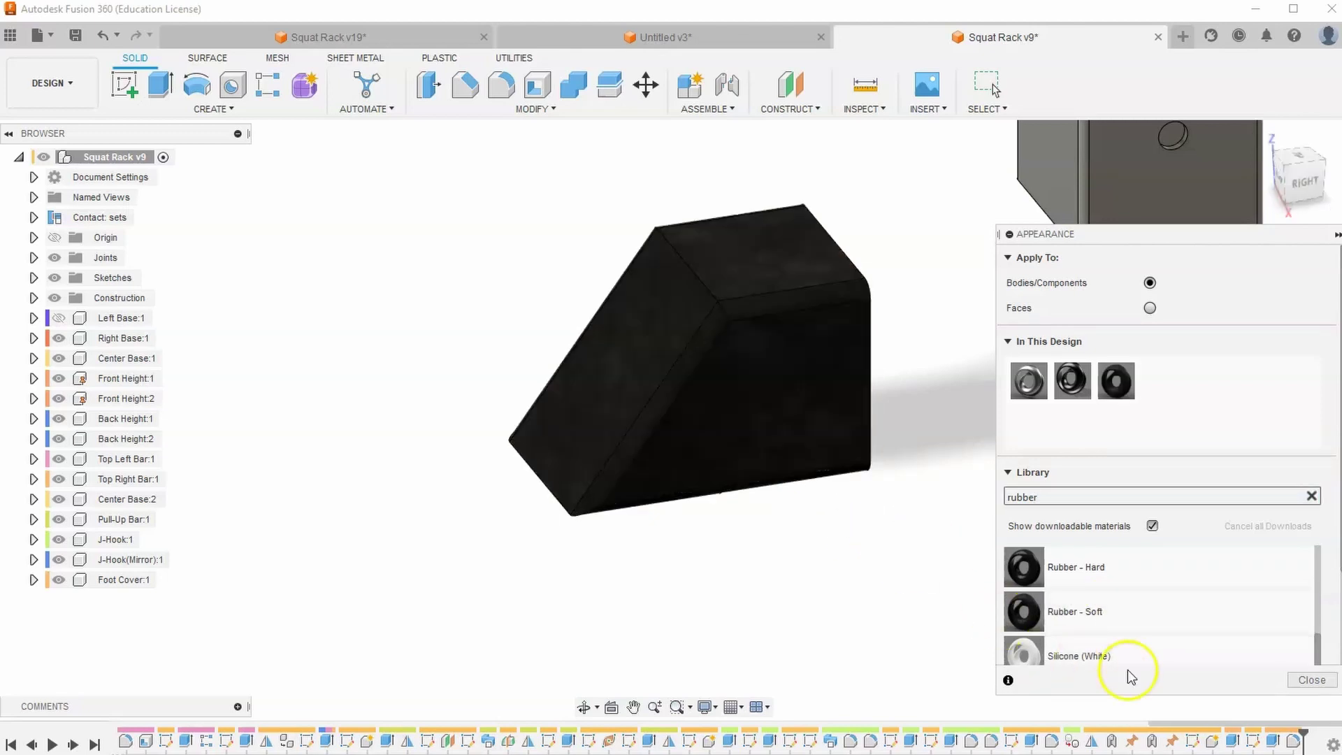
click(1313, 683)
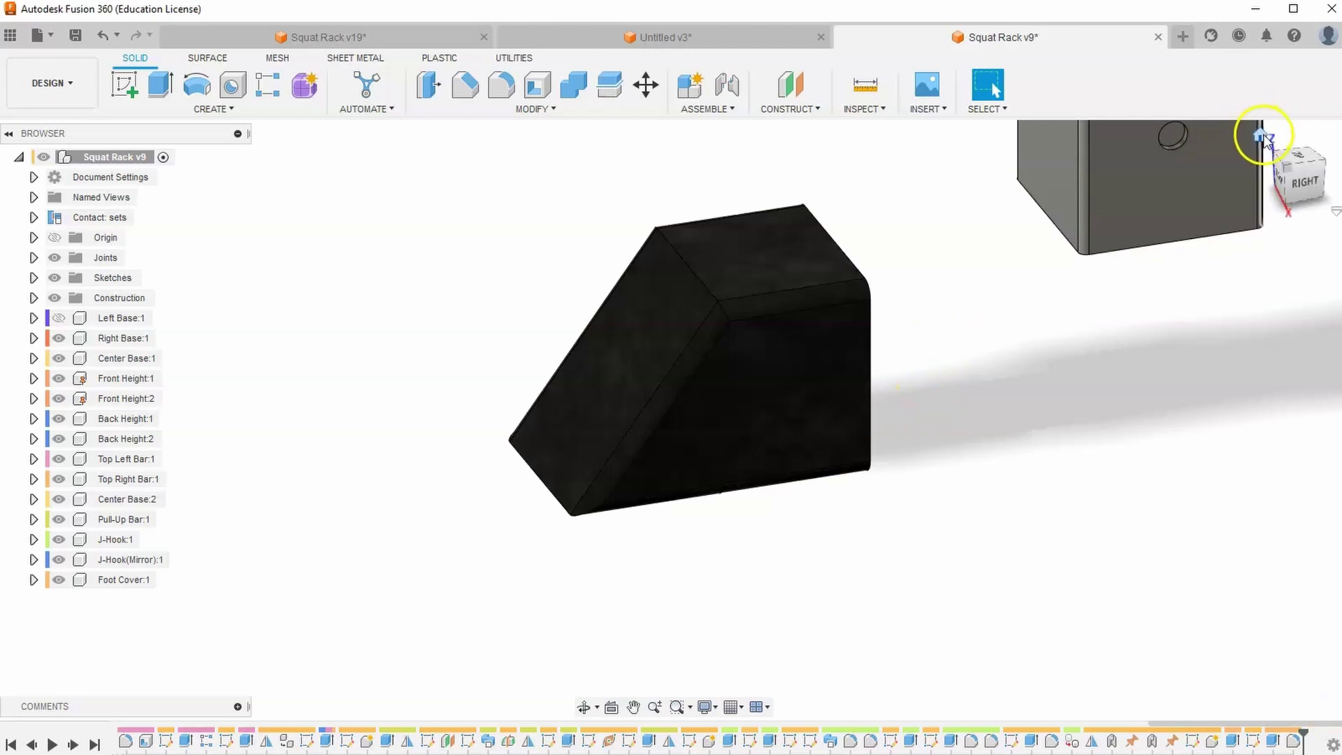
- Show the Left Base component again and view the foot cover fitted on the end of its tube
click(1264, 137)
scroll(522, 548, up, 10)
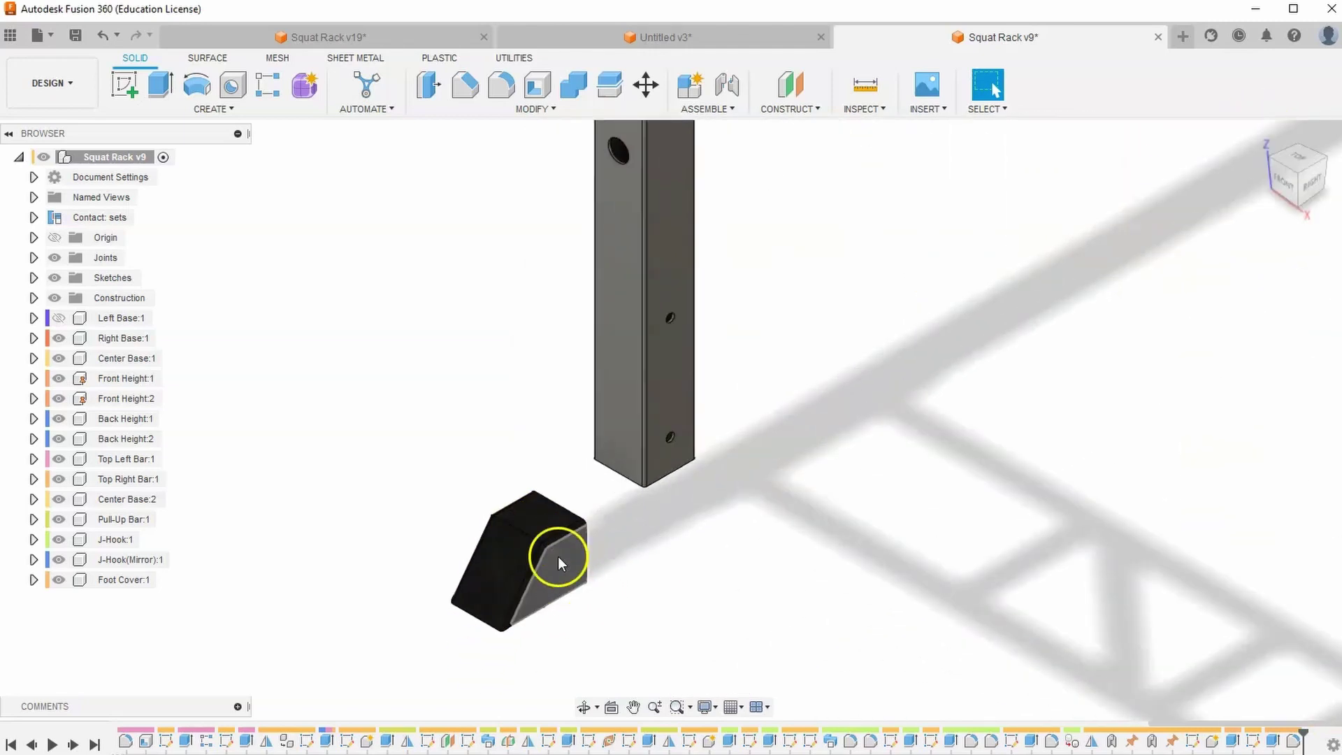
middle_drag(593, 553, 587, 388)
scroll(699, 425, down, 2)
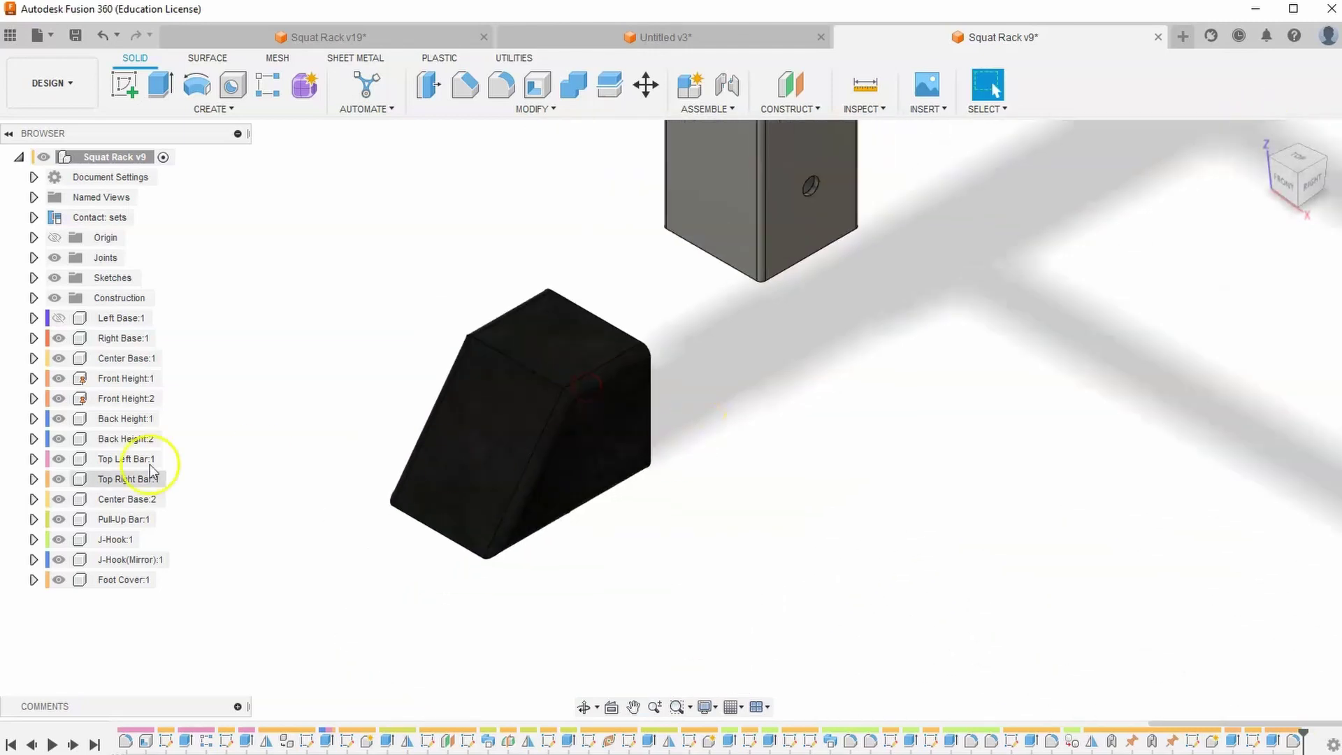
click(59, 318)
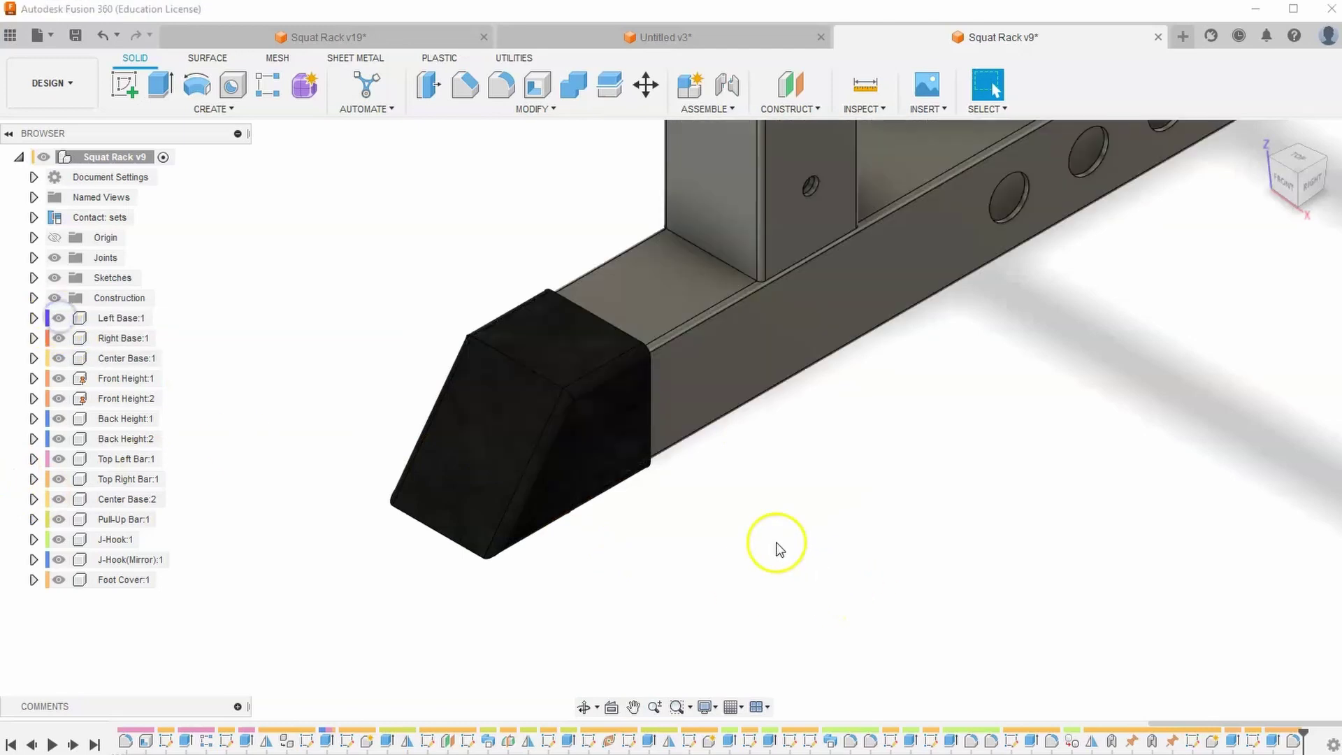
scroll(710, 509, down, 2)
drag(710, 508, 698, 470)
click(988, 85)
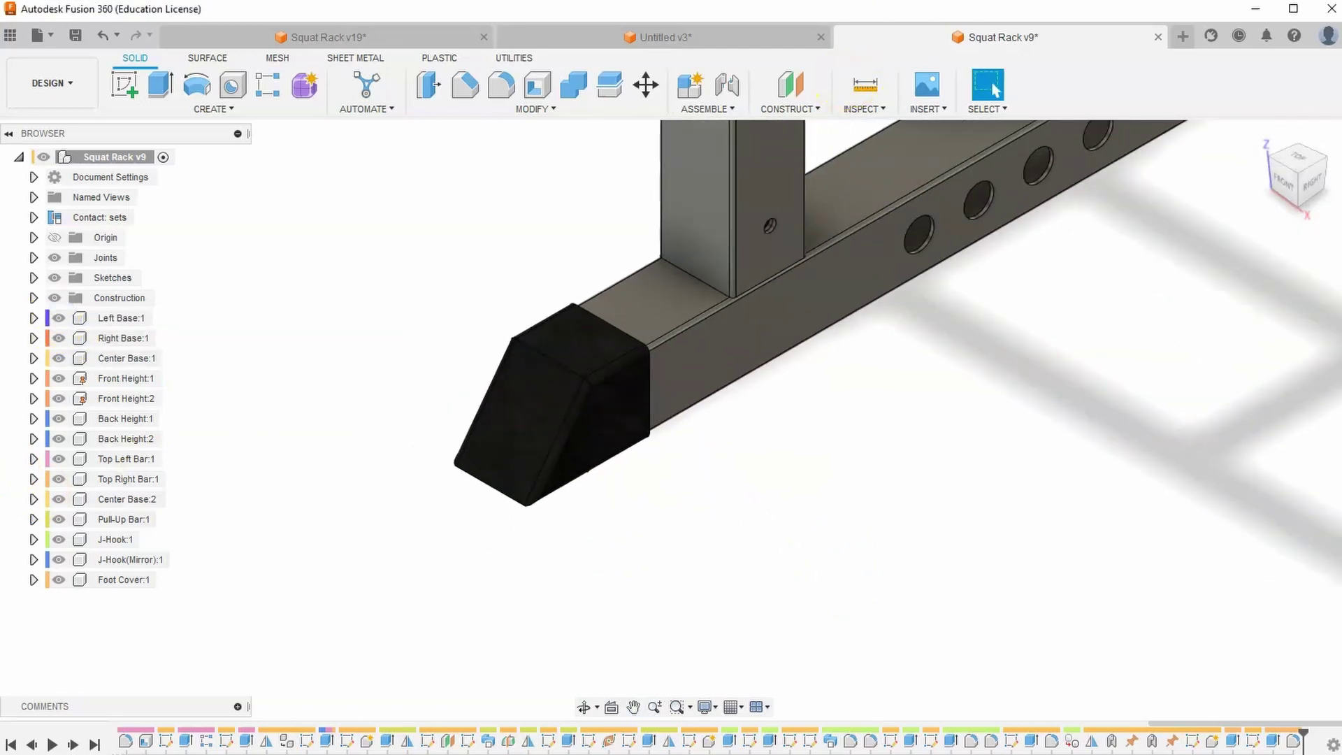
- Check the foot cover drawing in the manual, and sketch a rectangle about 6.06 by 5.85 in around the cover on its underside
key(alt+Tab)
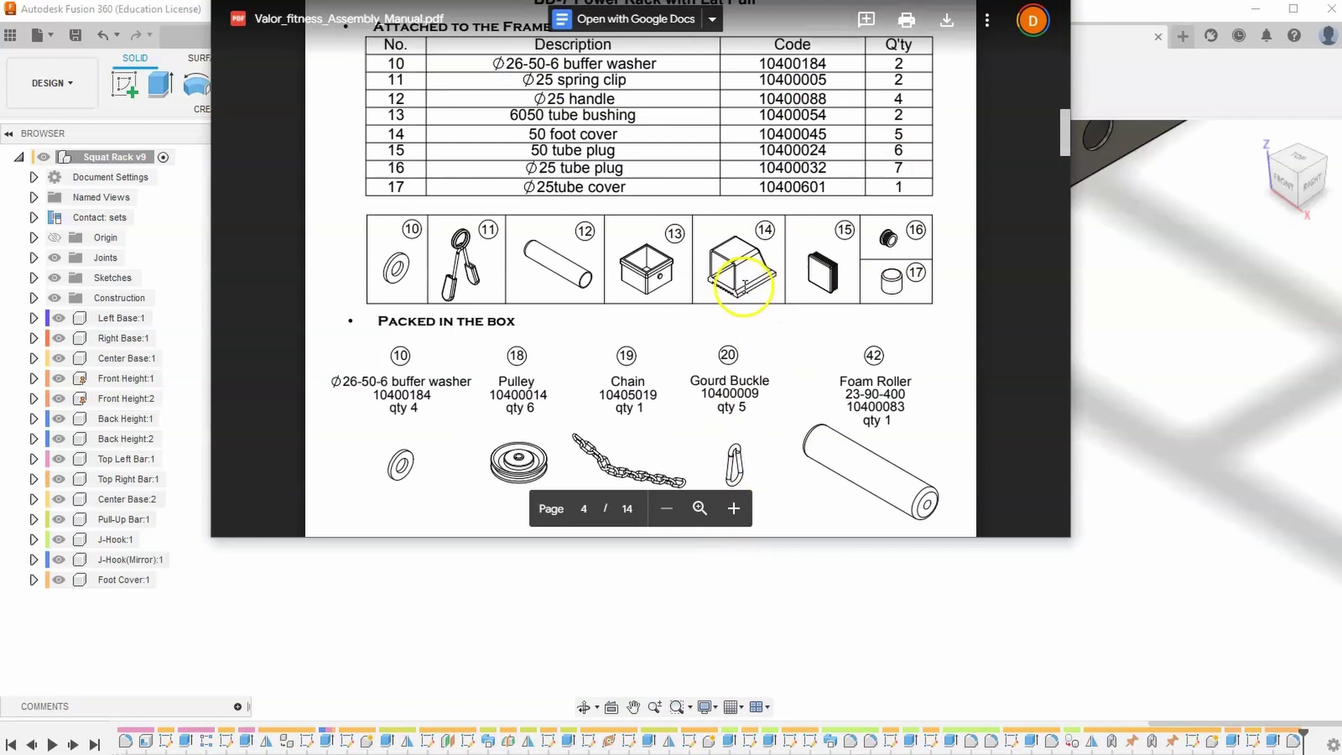
click(1133, 315)
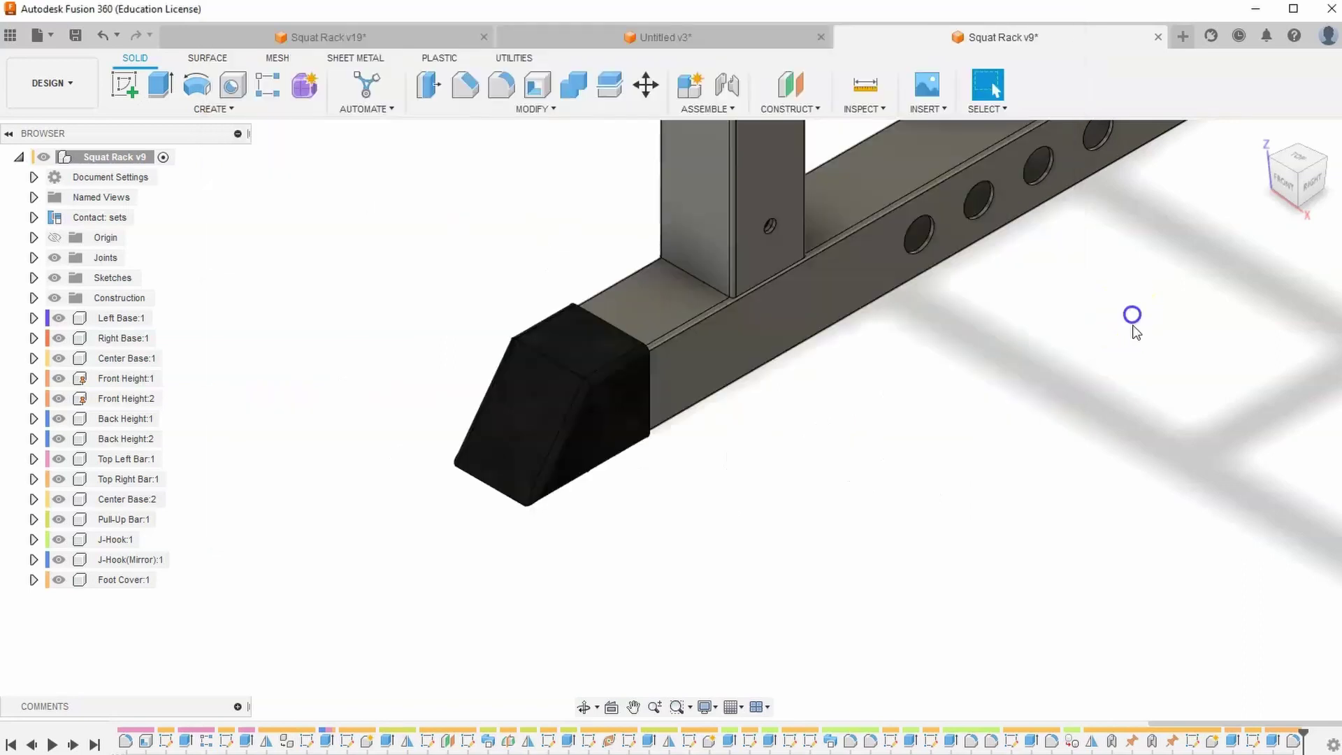
drag(1301, 216, 610, 397)
click(125, 85)
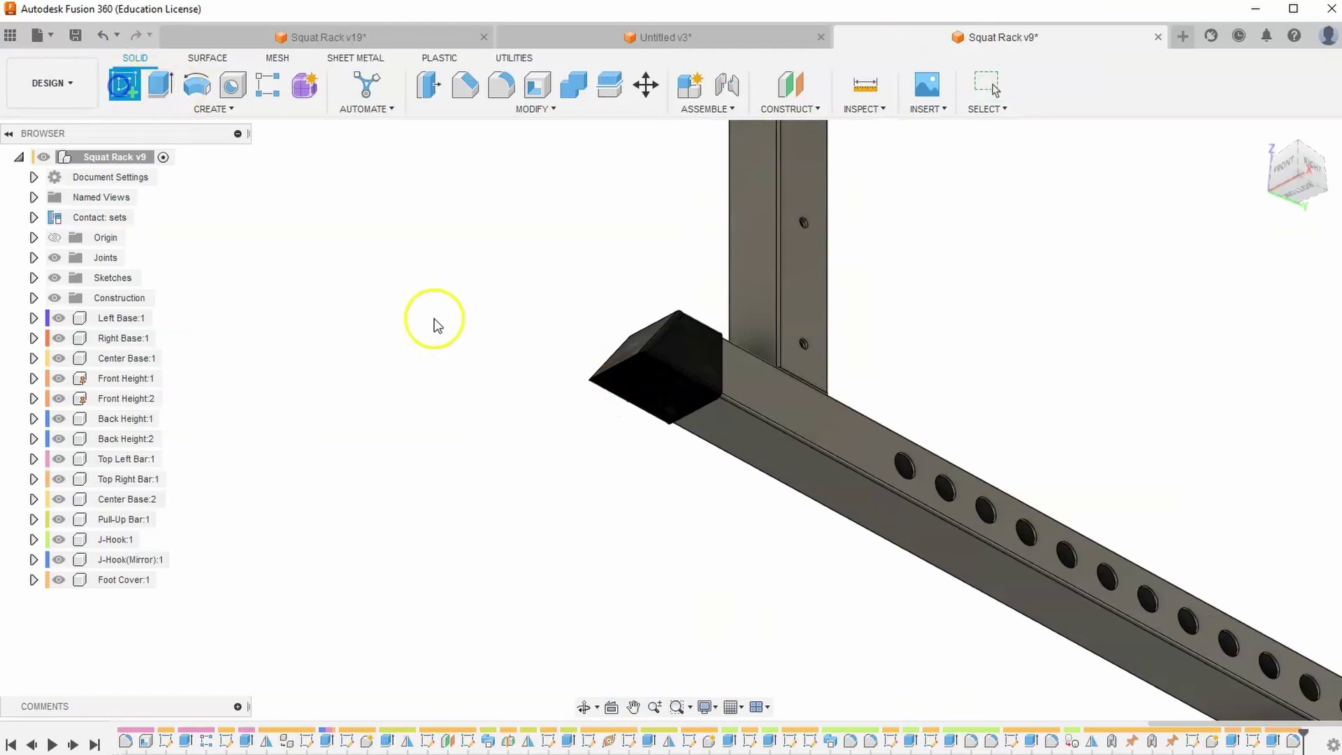
click(681, 403)
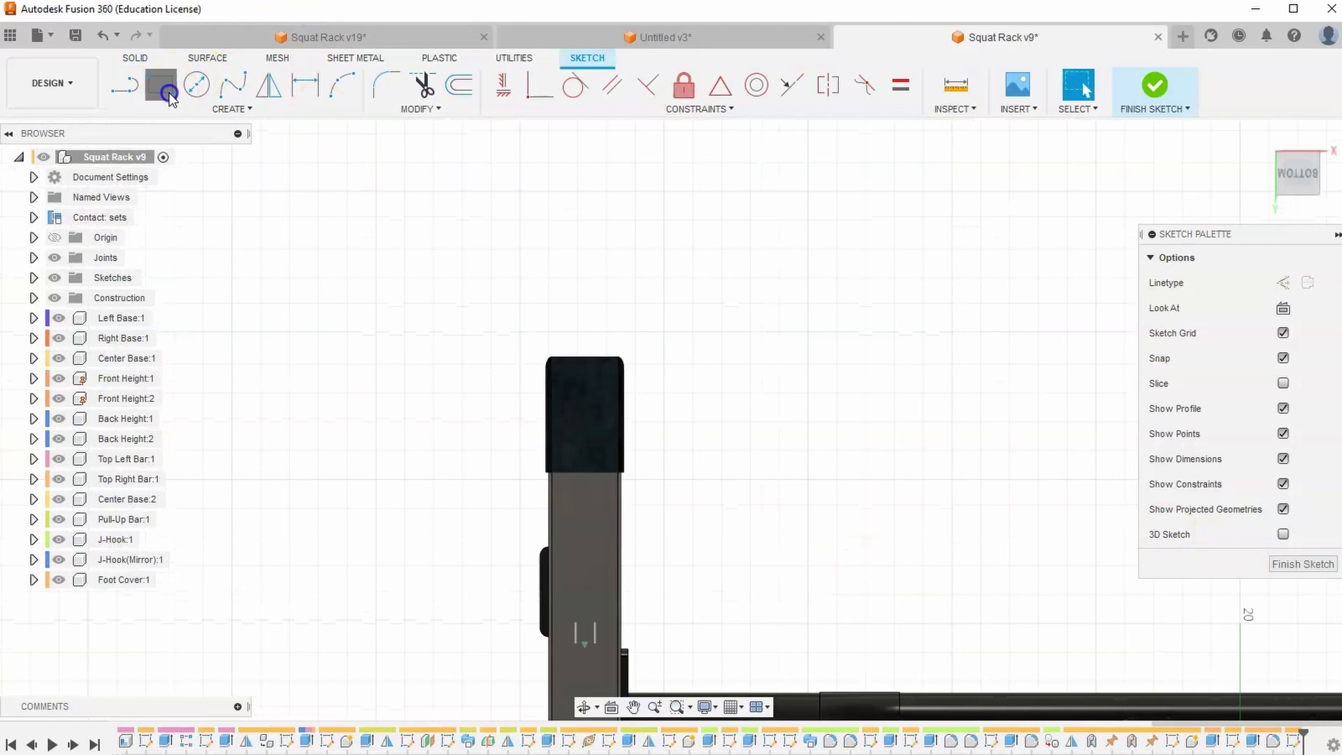
click(169, 98)
click(500, 322)
click(675, 491)
right_click(749, 457)
click(819, 453)
middle_drag(610, 244, 631, 261)
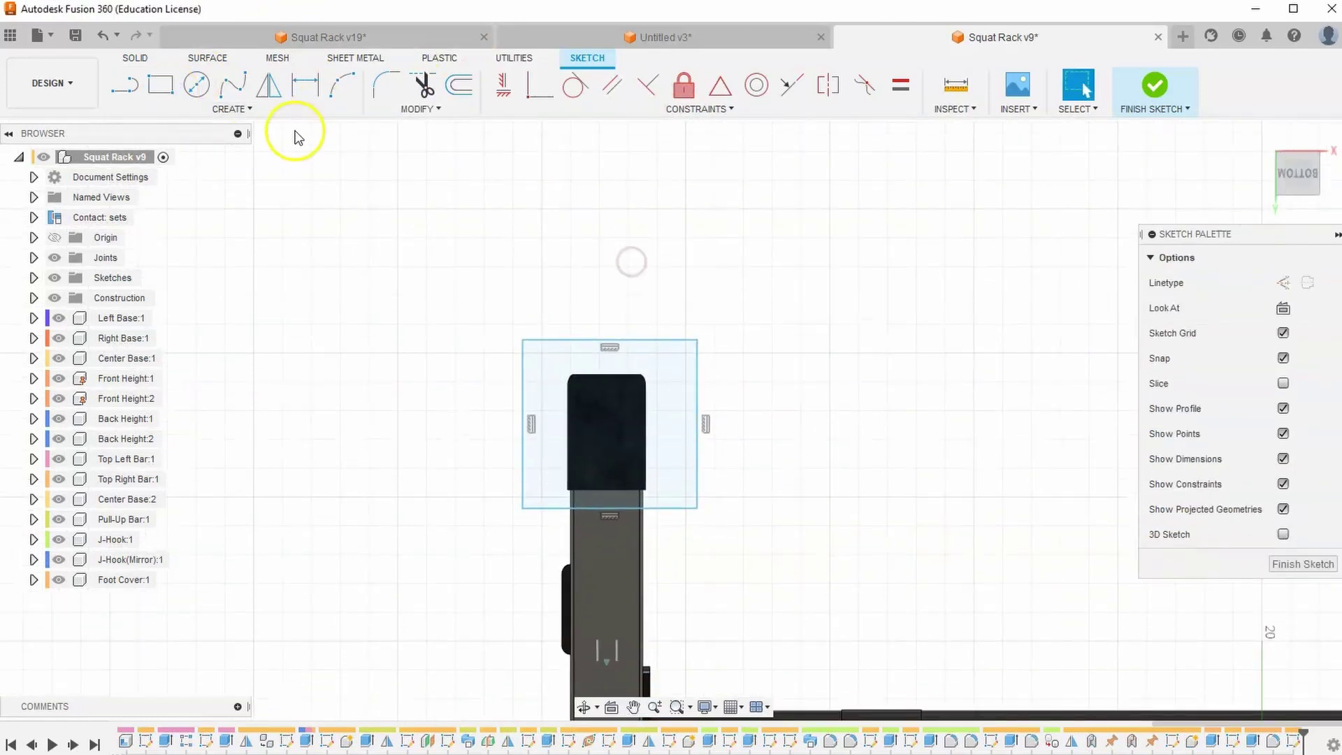
- Dimension the rectangle's front line 0.25 in beyond the foot cover's front edge
key(d)
scroll(599, 336, up, 3)
click(598, 350)
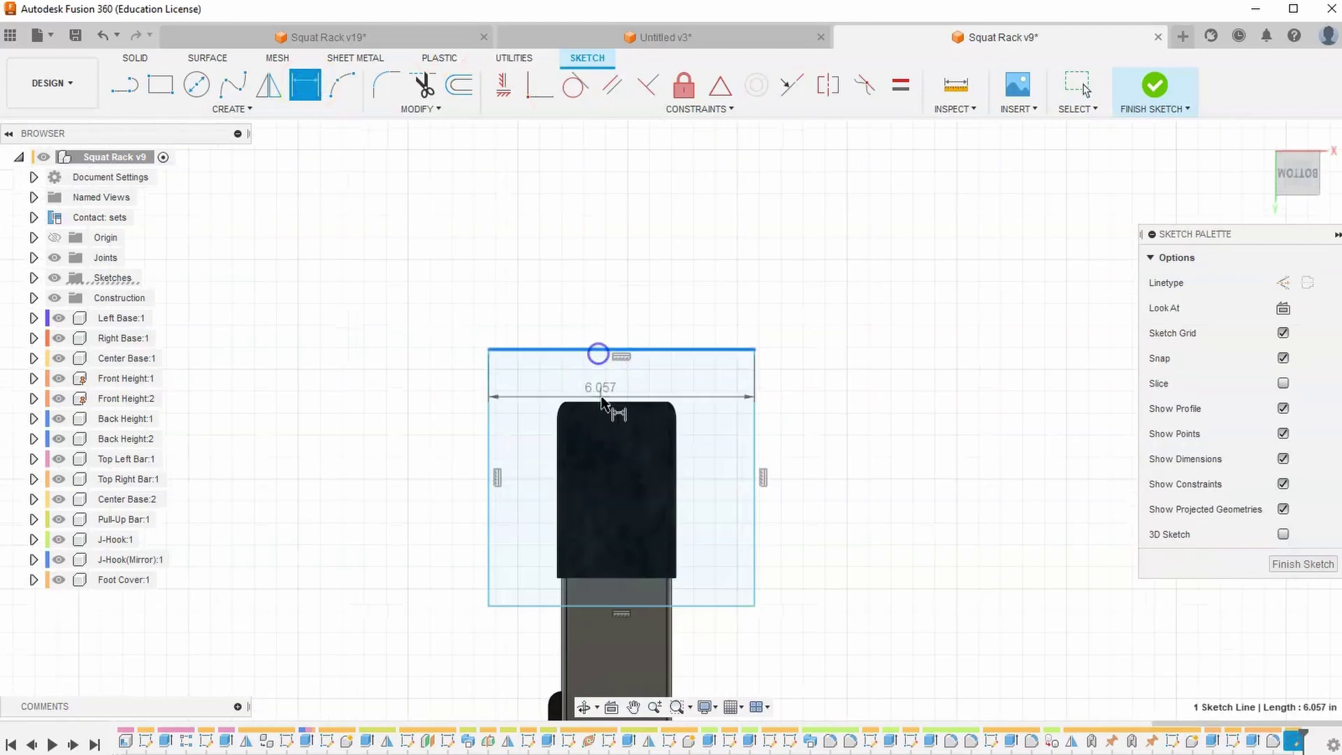
click(600, 402)
click(439, 386)
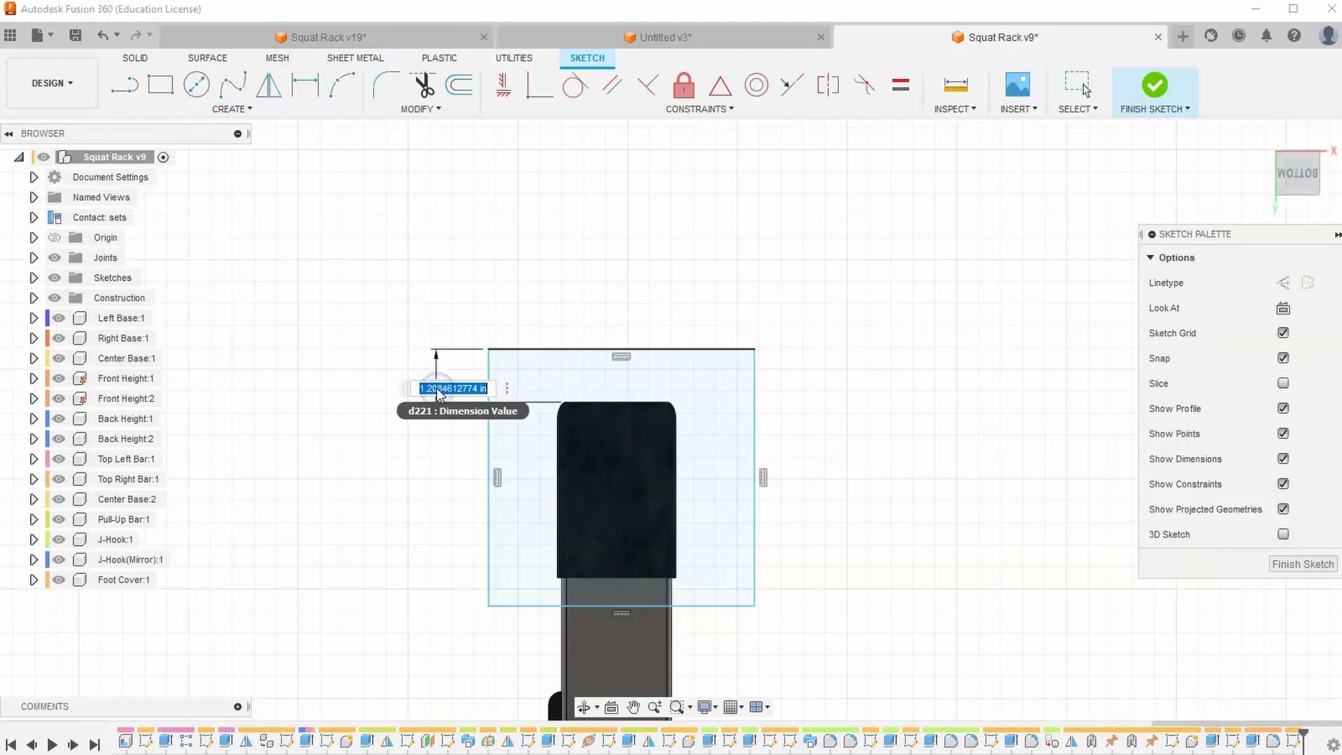
text(.25)
key(Return)
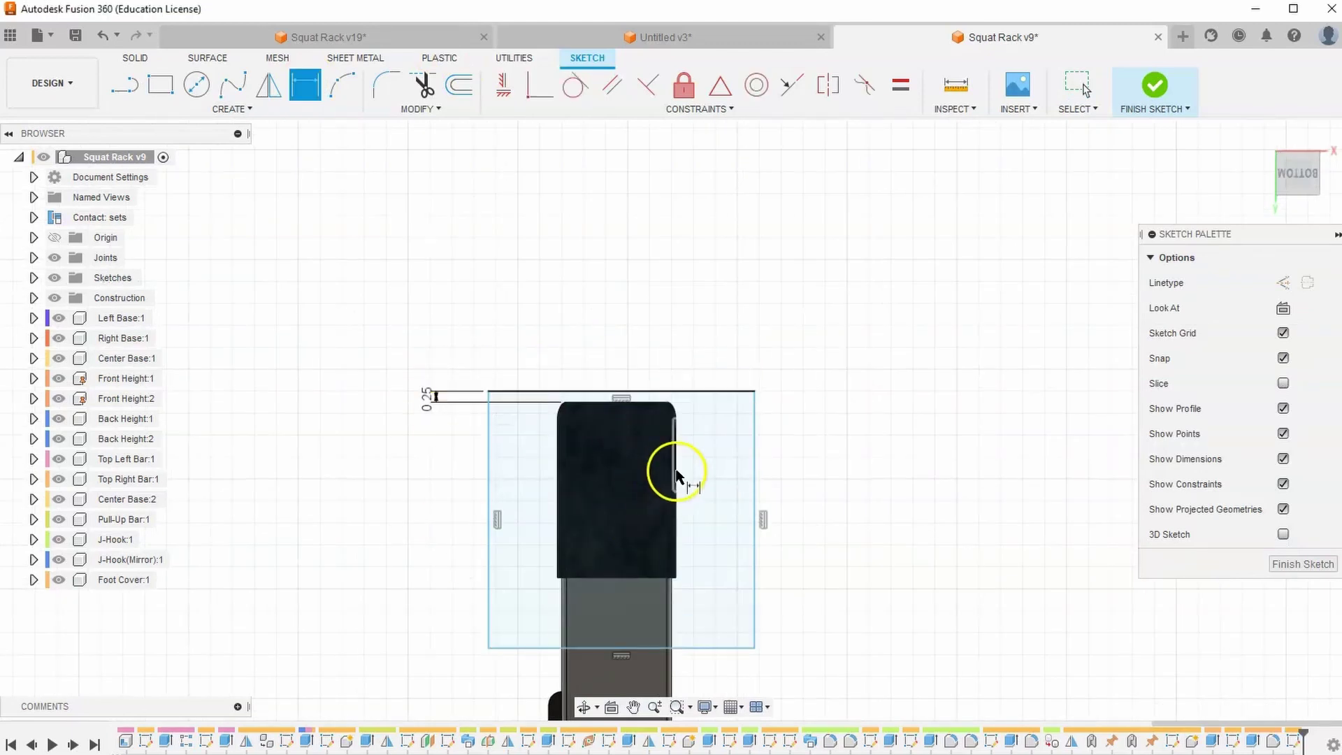
- Dimension the rectangle's right line 0.25 in outside the foot cover's right side edge
scroll(676, 458, up, 2)
click(682, 439)
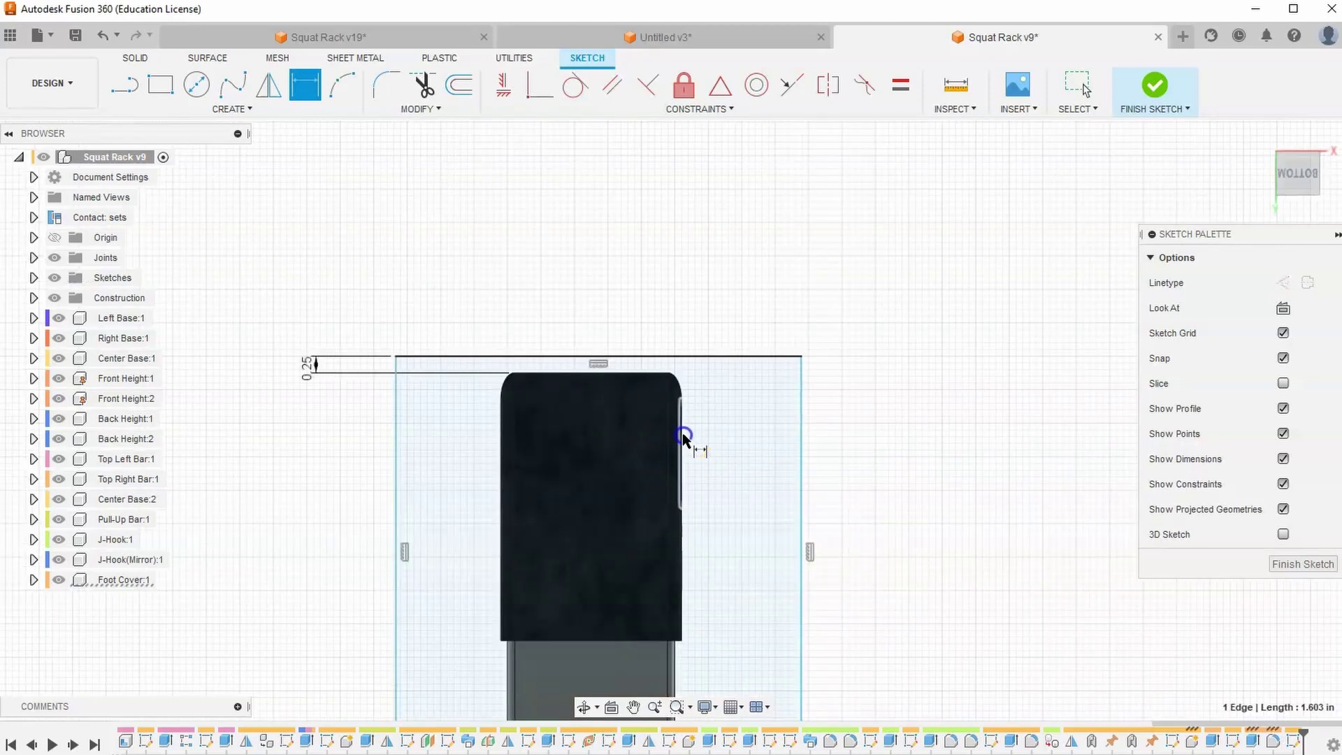
click(797, 439)
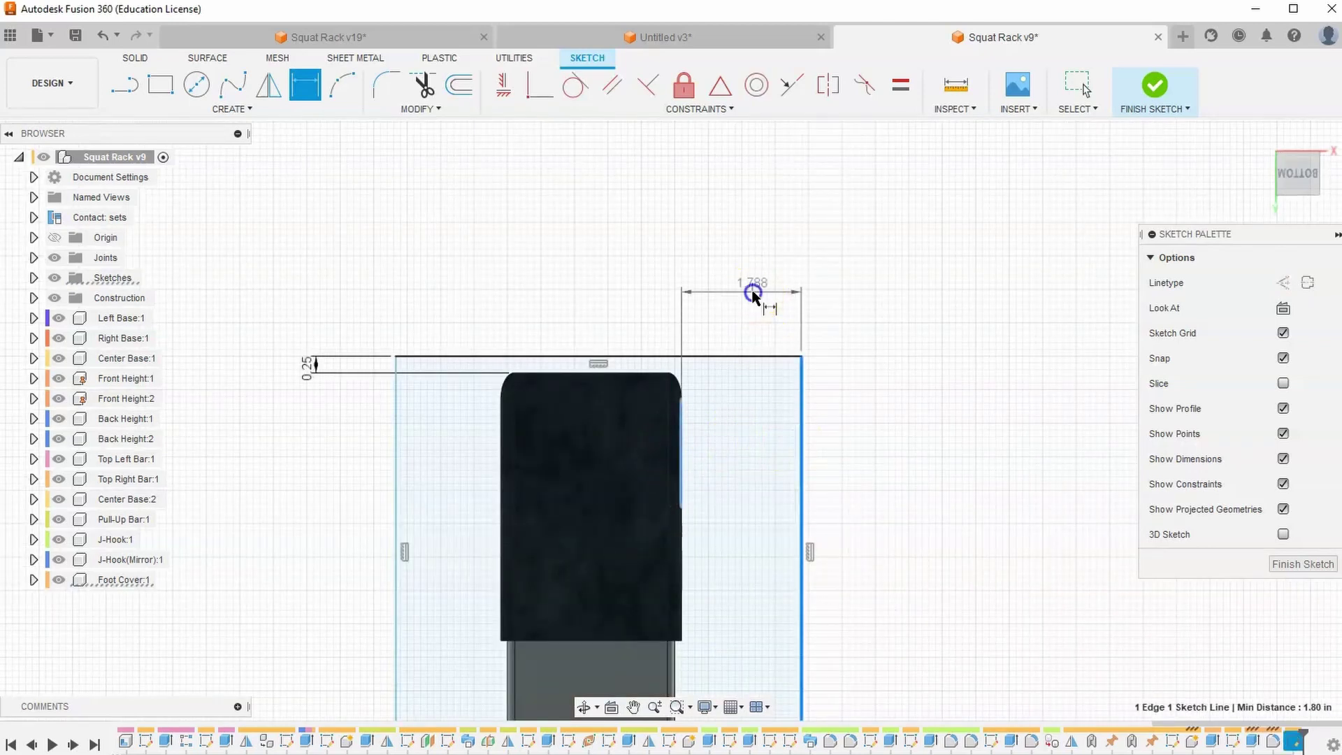
click(756, 294)
text(.25)
key(Return)
- Dimension the rectangle's left line 0.25 in outside the foot cover's left side edge
middle_drag(680, 465, 667, 292)
click(279, 292)
click(491, 300)
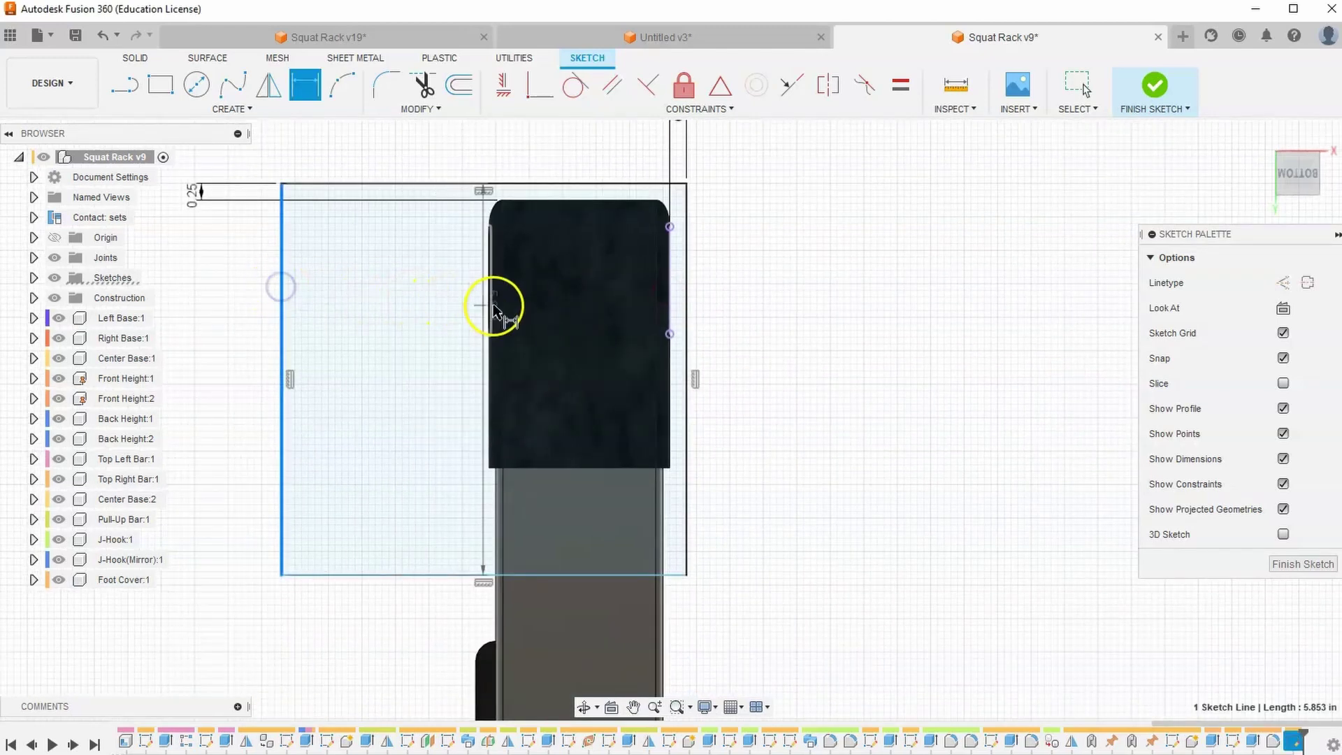
click(396, 301)
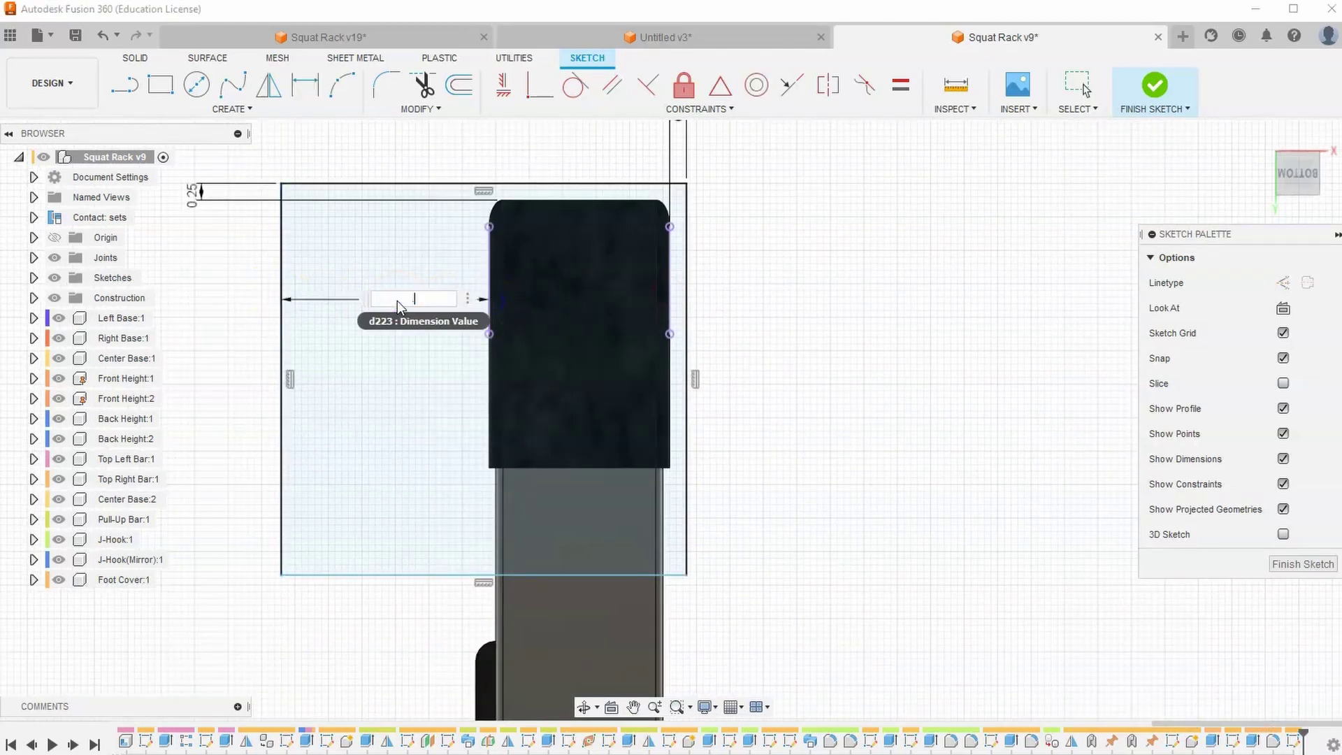
text(.25)
key(Return)
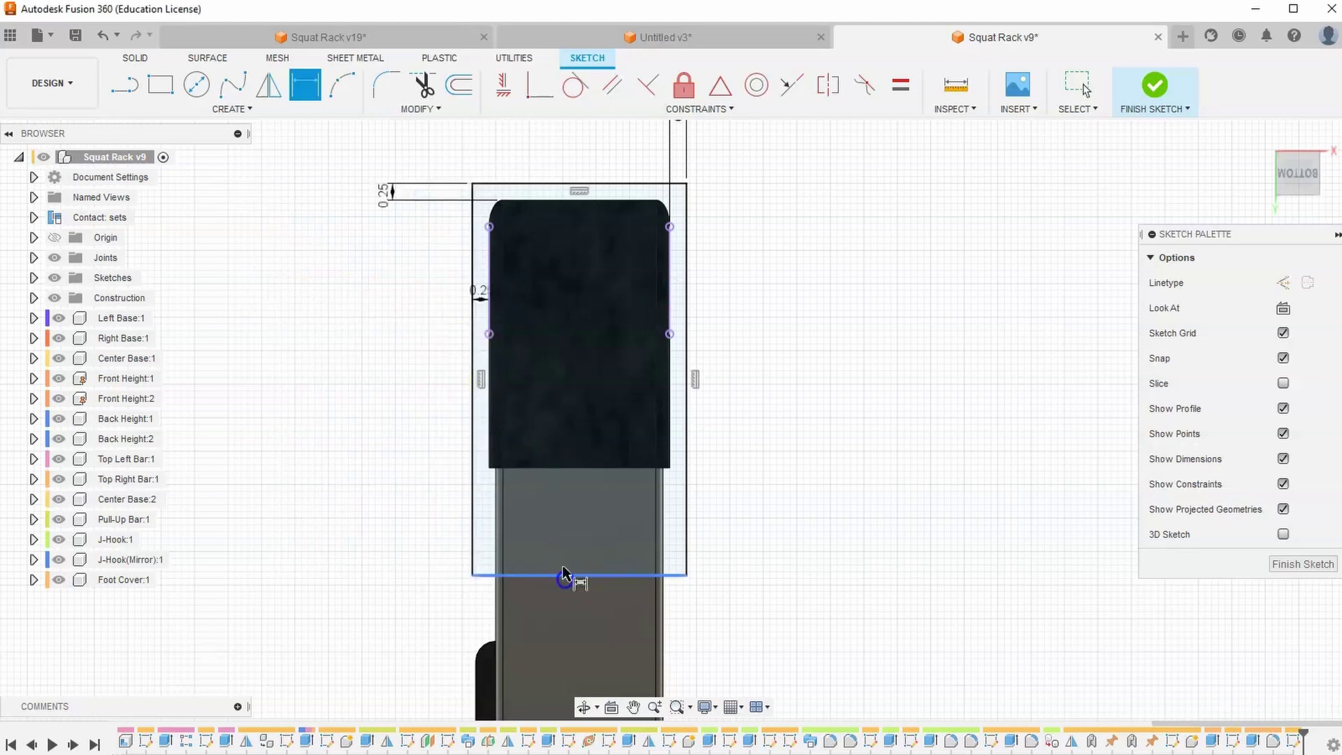
- Dimension the rectangle's rear line 0.25 in behind the foot cover's rear edge and finish the sketch
click(563, 543)
click(554, 467)
click(742, 532)
text(.25)
key(Return)
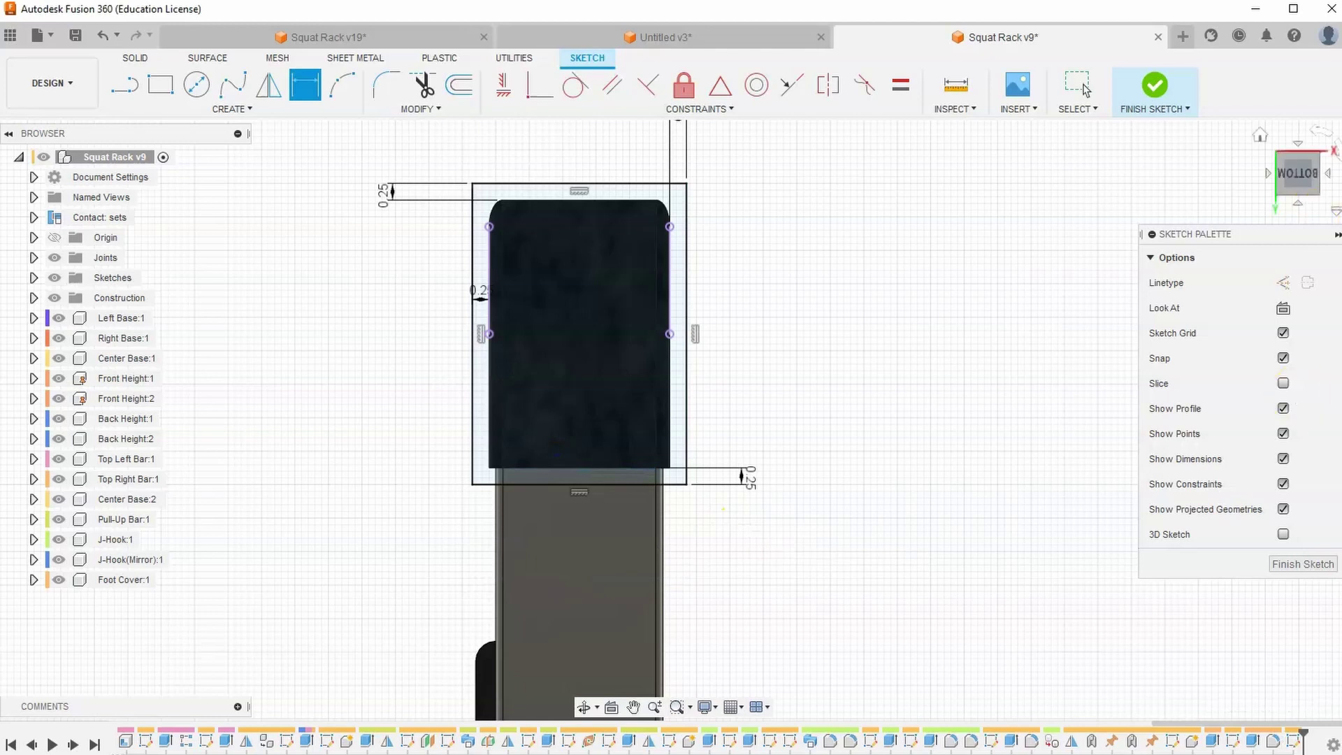
click(1133, 84)
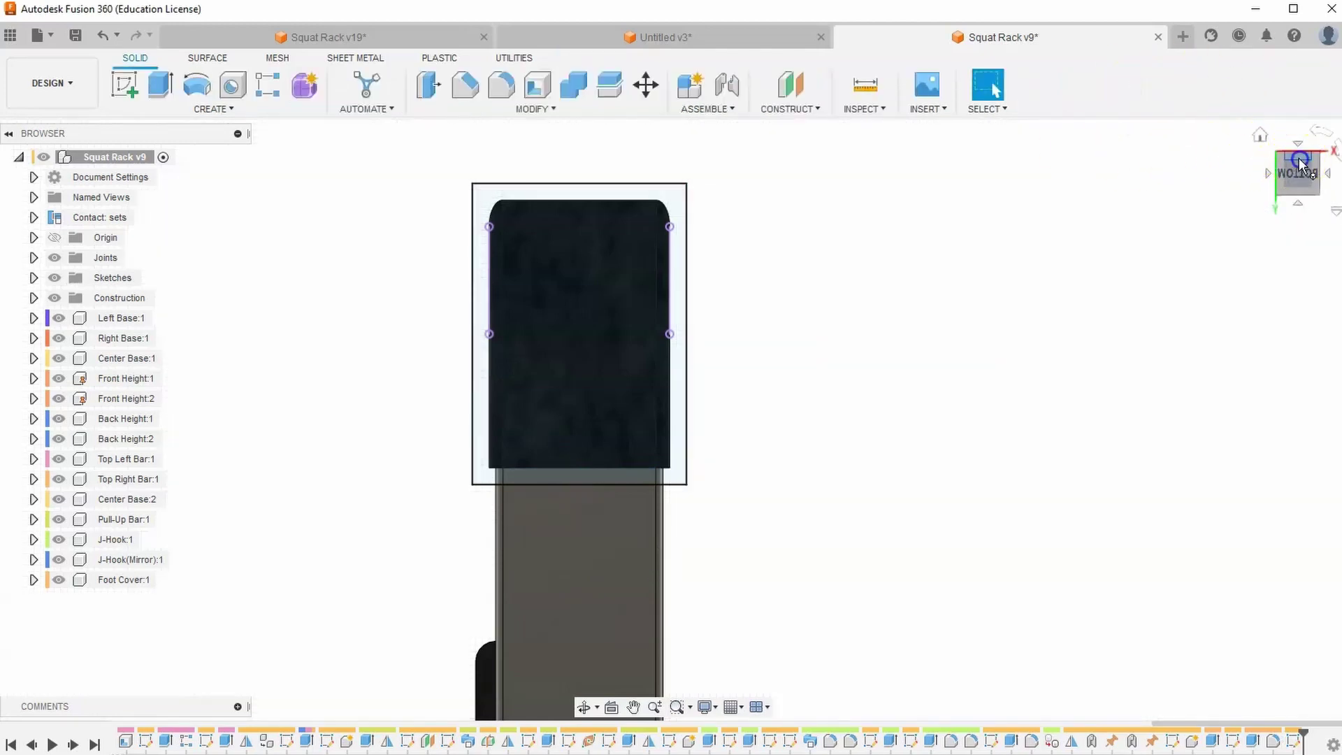
- Extrude both rectangle profiles under the foot cover 0.25 in downward, joining them to the Foot Cover as its base flange
drag(1292, 172, 1294, 179)
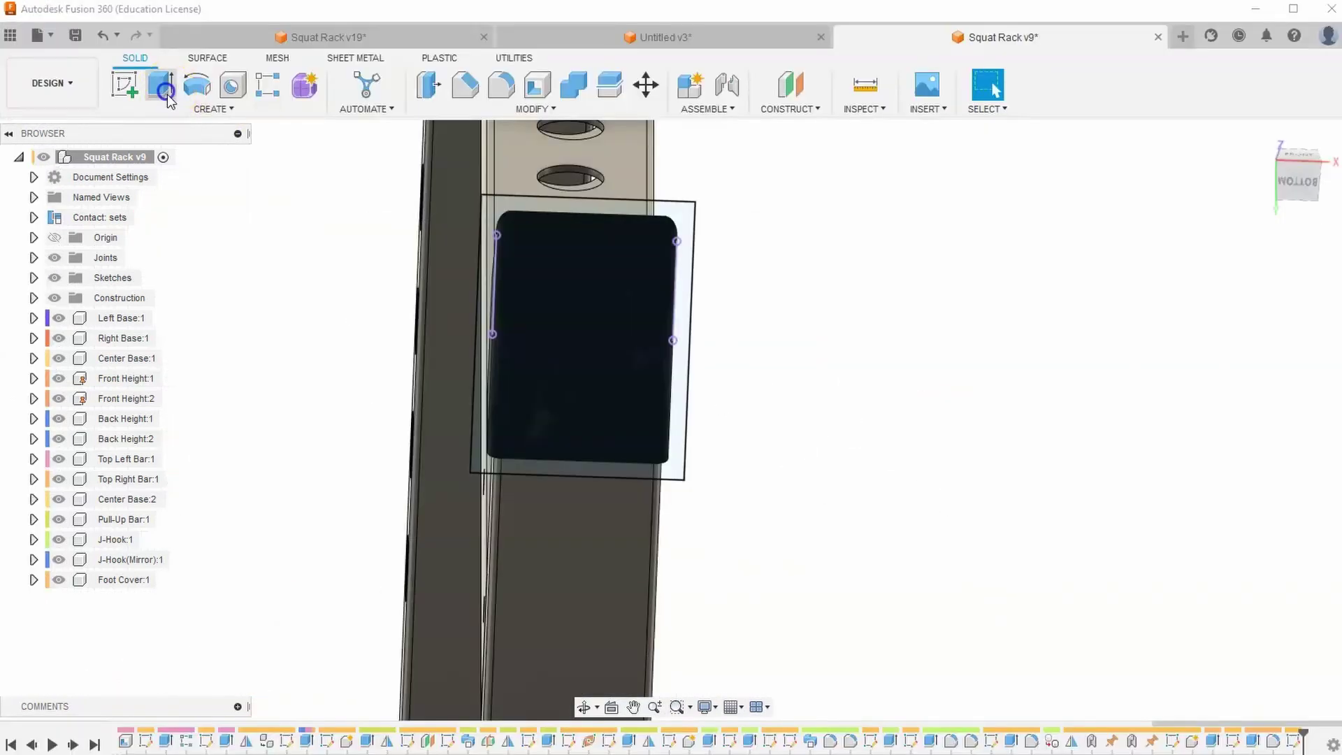
click(160, 84)
click(585, 301)
click(499, 200)
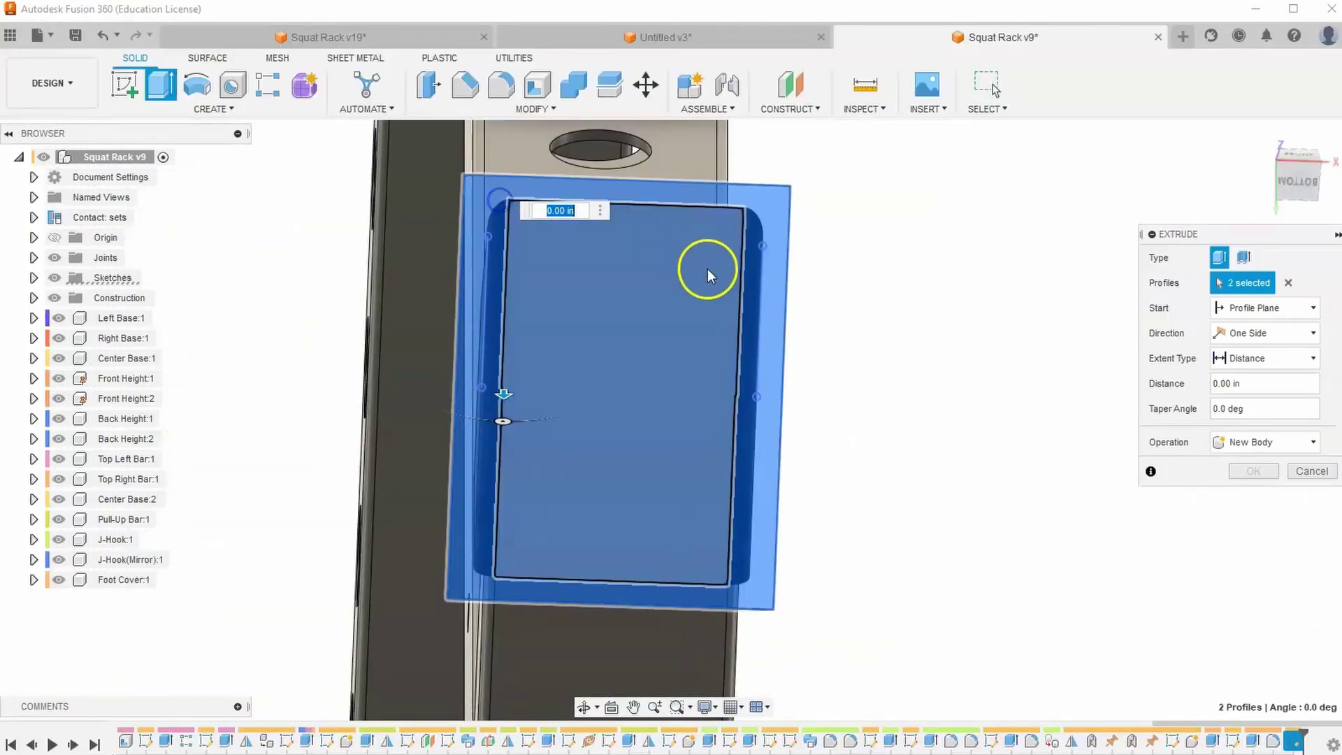
text(.25)
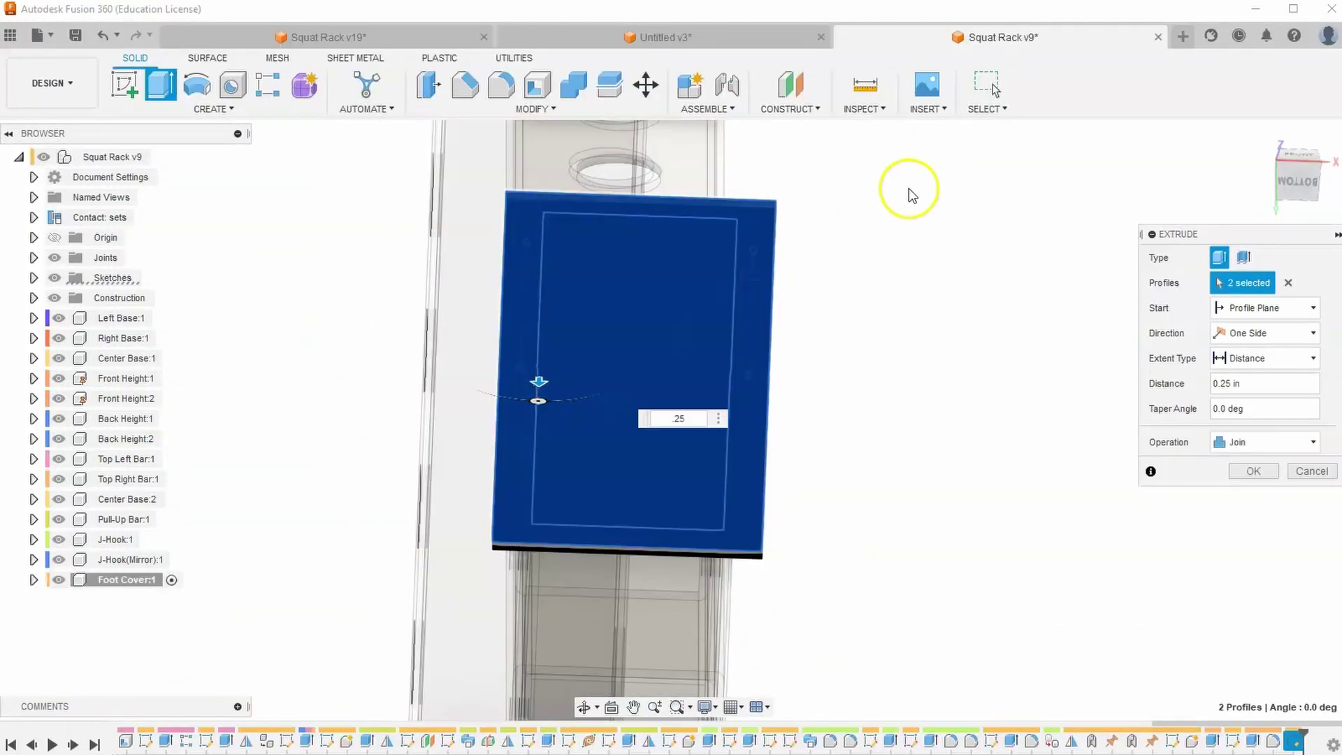
click(1294, 162)
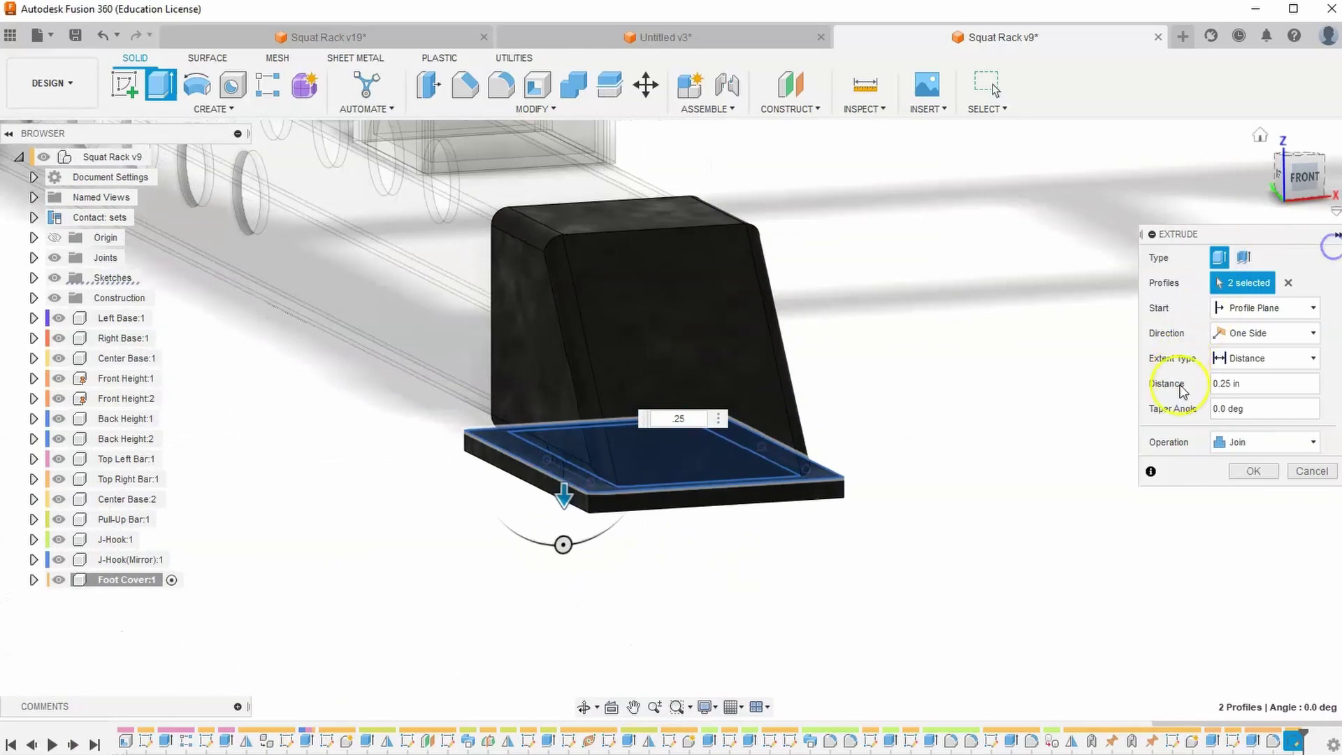
click(1252, 471)
- Mirror the Foot Cover component across the vertical origin plane midway between the left and right bases
scroll(1091, 390, down, 5)
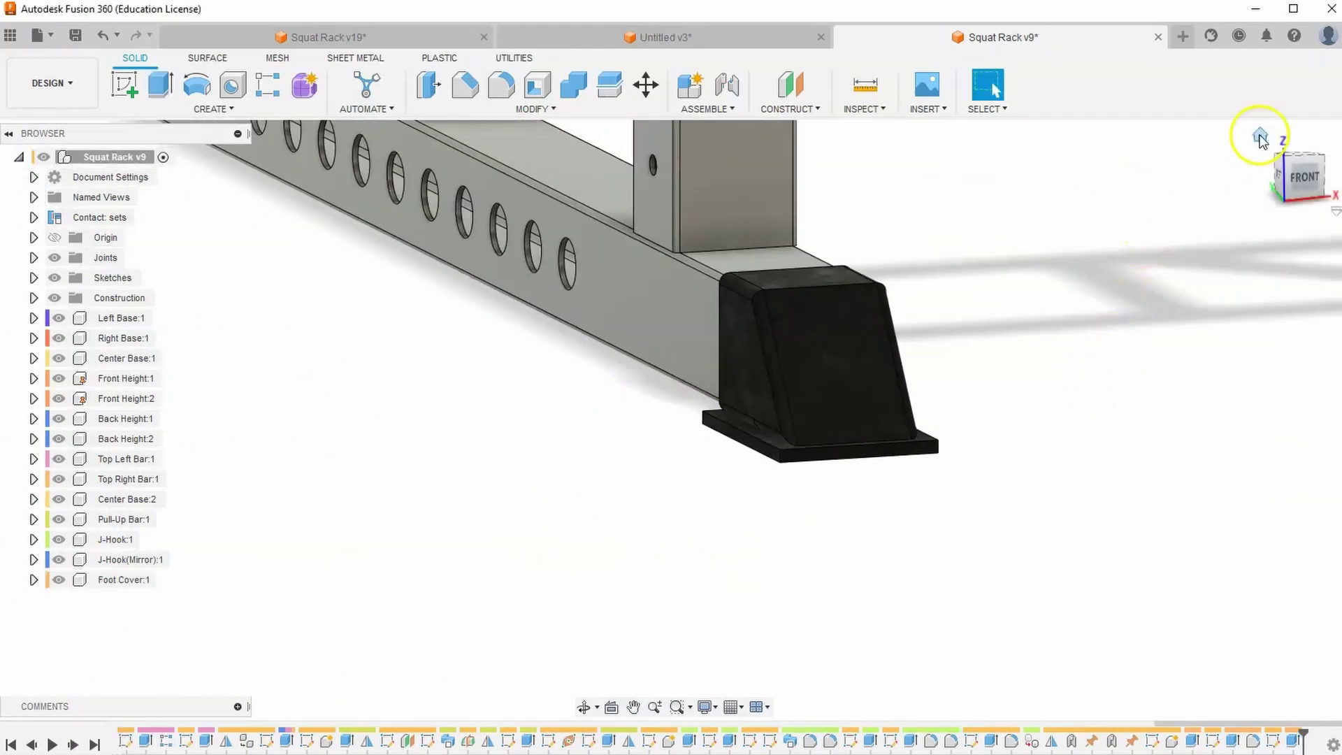
click(1260, 135)
scroll(489, 525, up, 8)
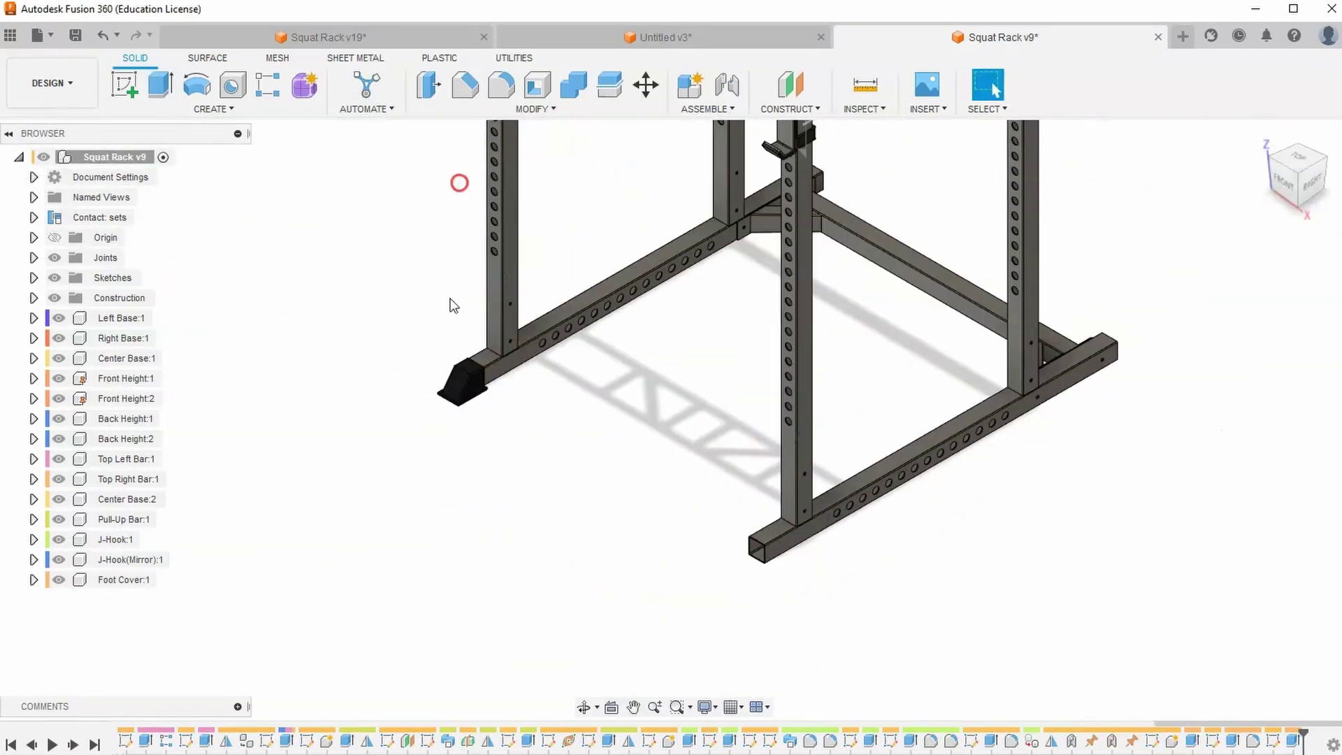
scroll(497, 413, down, 1)
middle_drag(518, 402, 509, 466)
scroll(523, 427, down, 2)
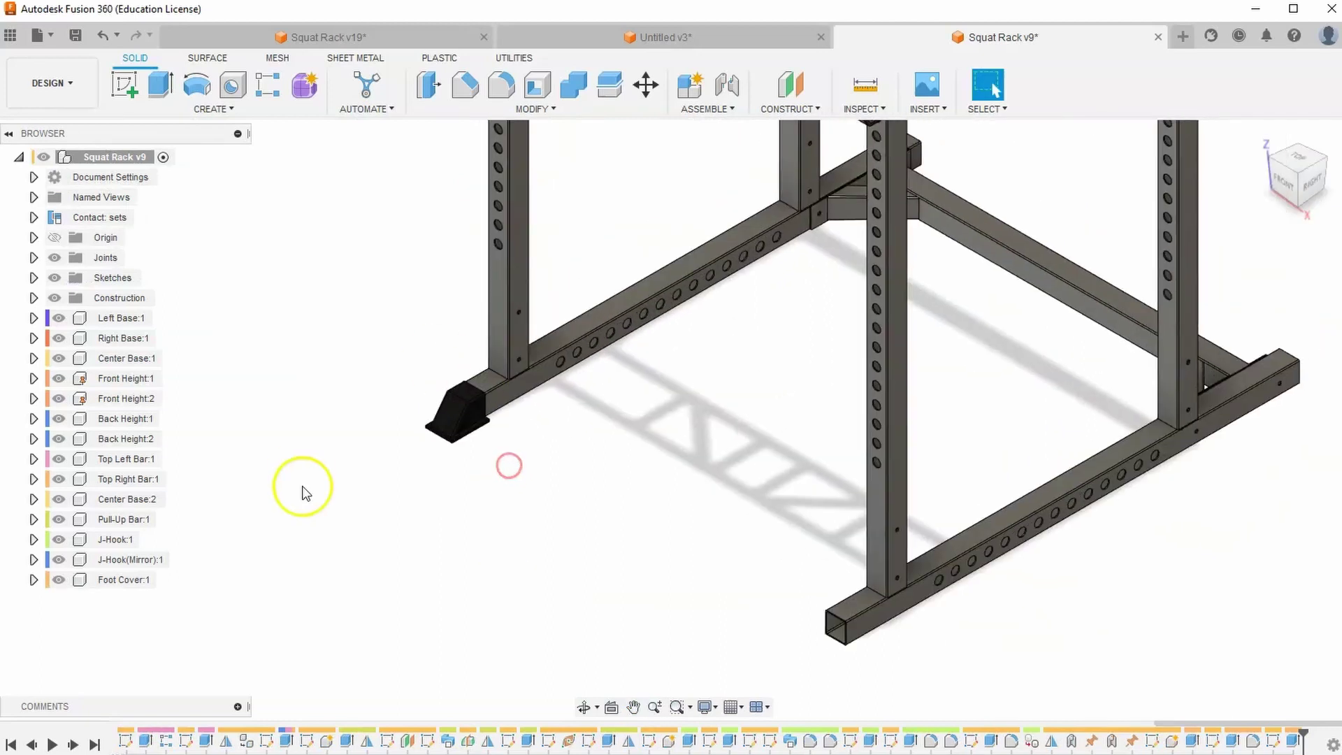
click(221, 109)
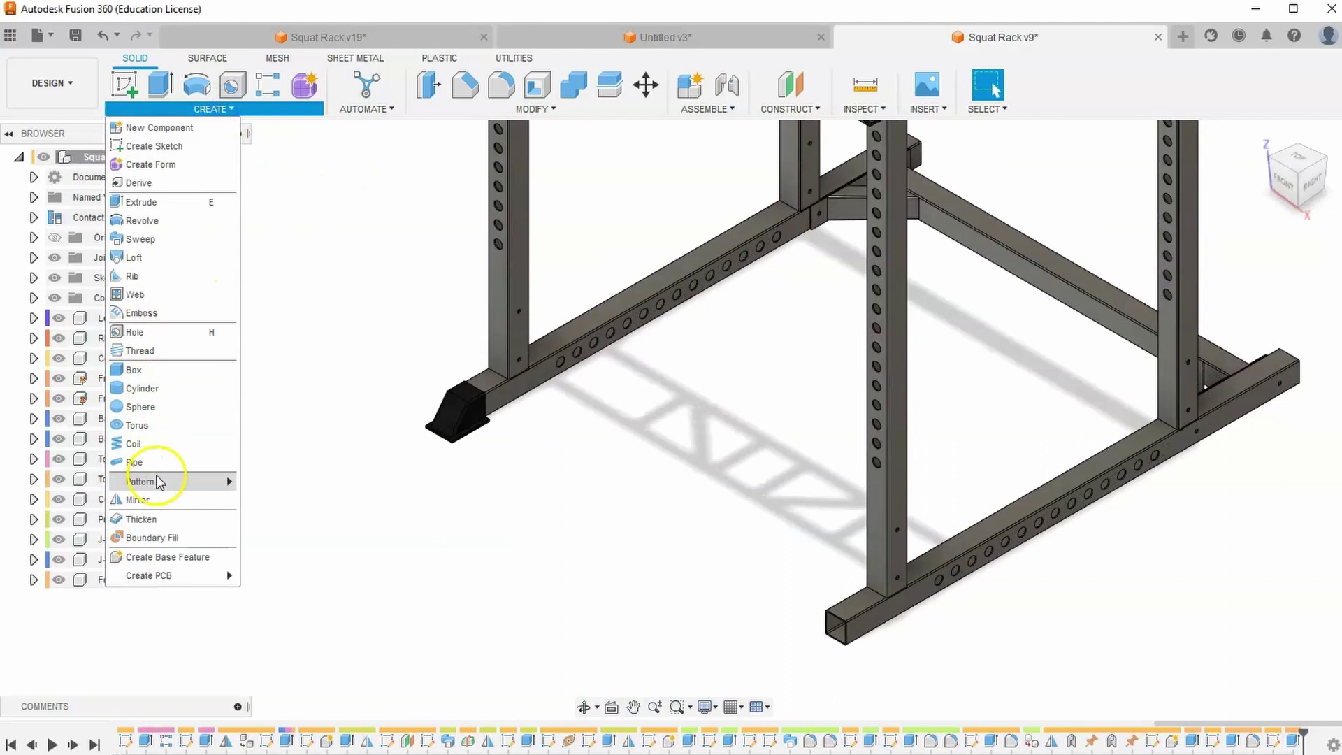
click(157, 501)
click(1265, 257)
click(1188, 339)
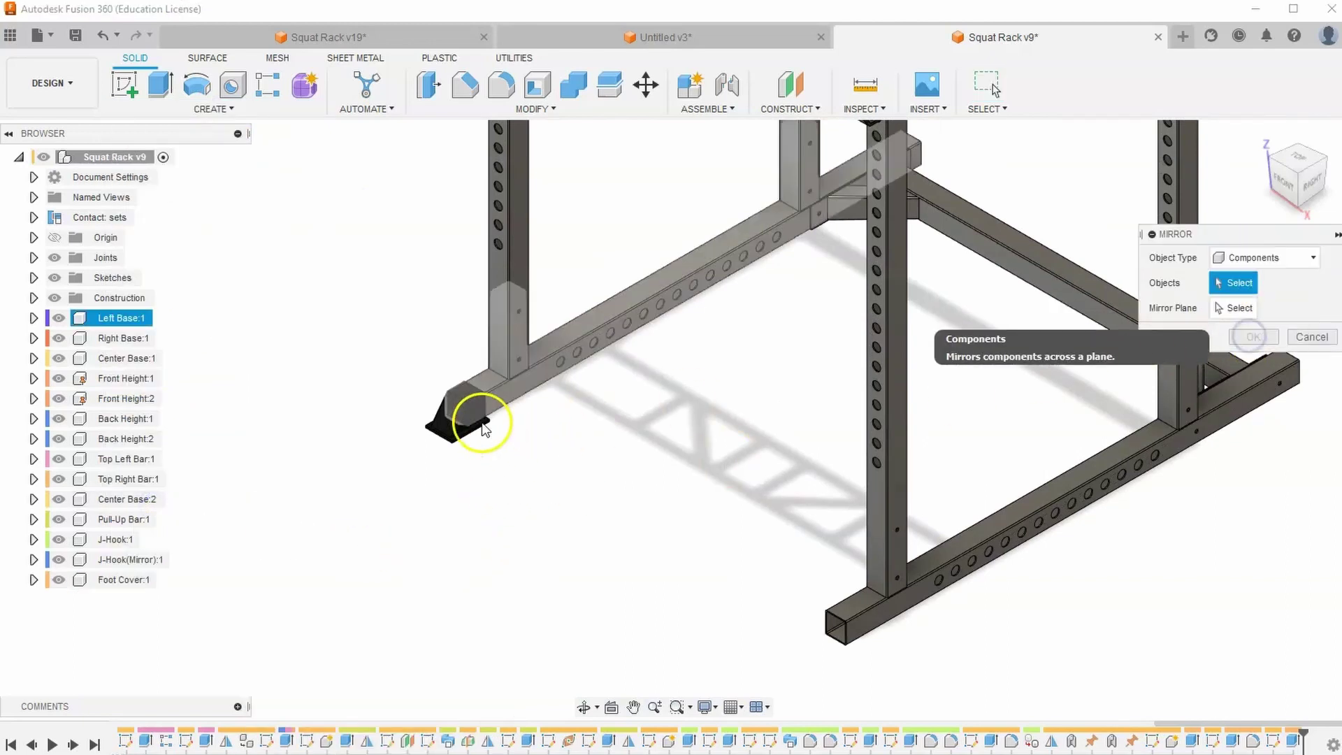
click(475, 413)
click(1238, 310)
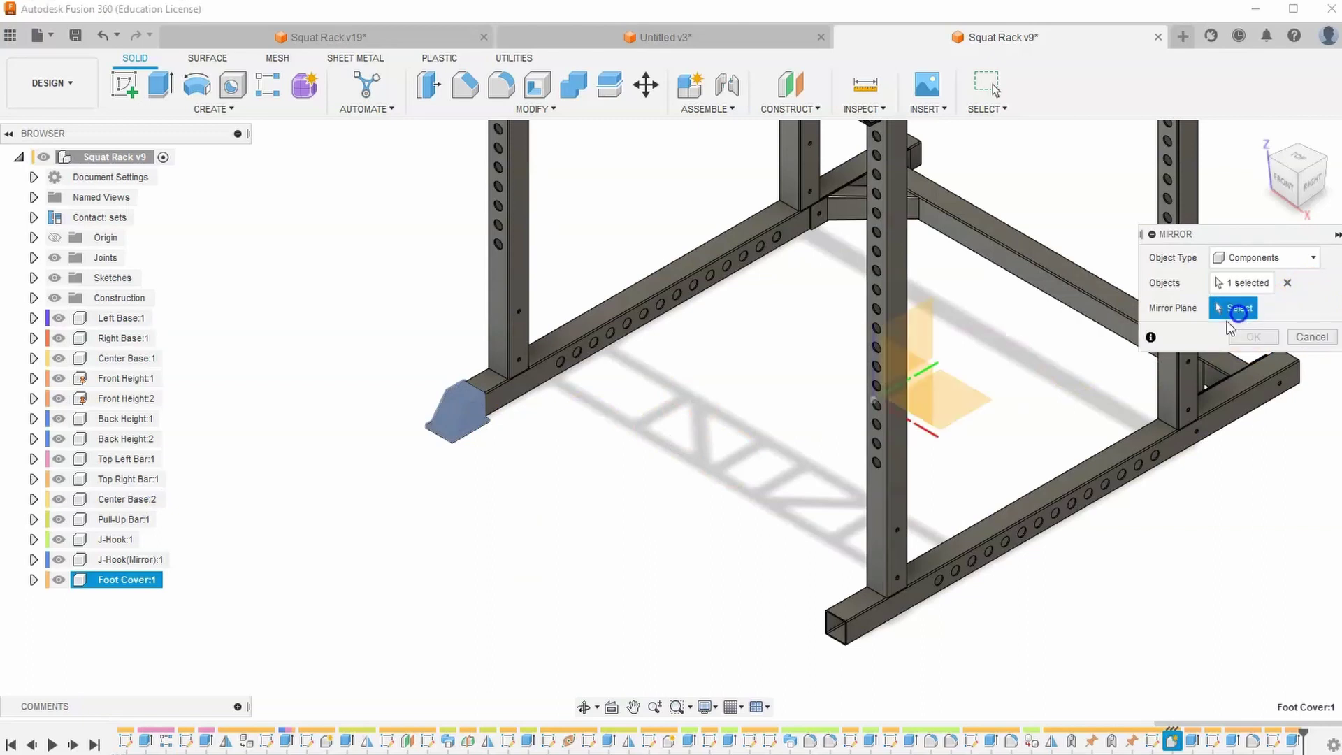
click(921, 337)
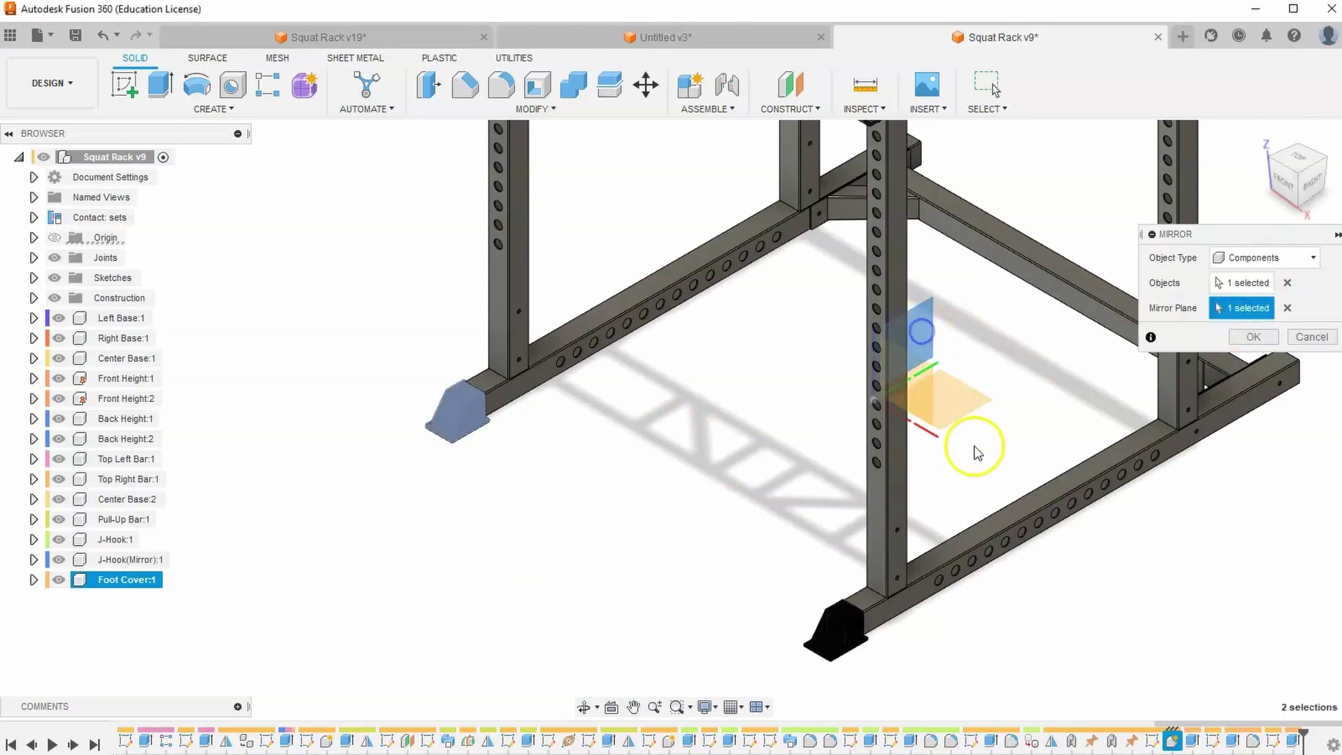
scroll(971, 434, down, 2)
click(1276, 337)
click(419, 254)
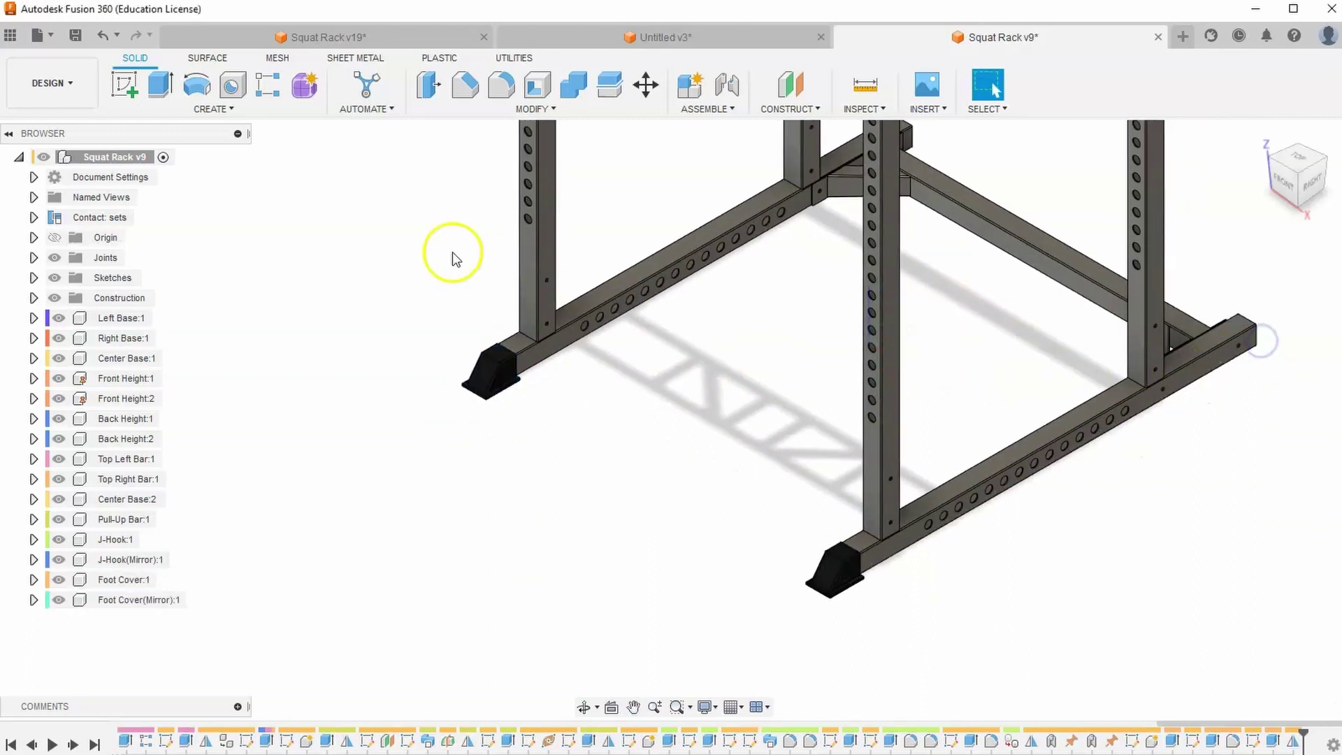
- Mirror both front foot cover components across the front-to-back origin mid-plane onto the rear ends of the bases
middle_drag(746, 475, 729, 506)
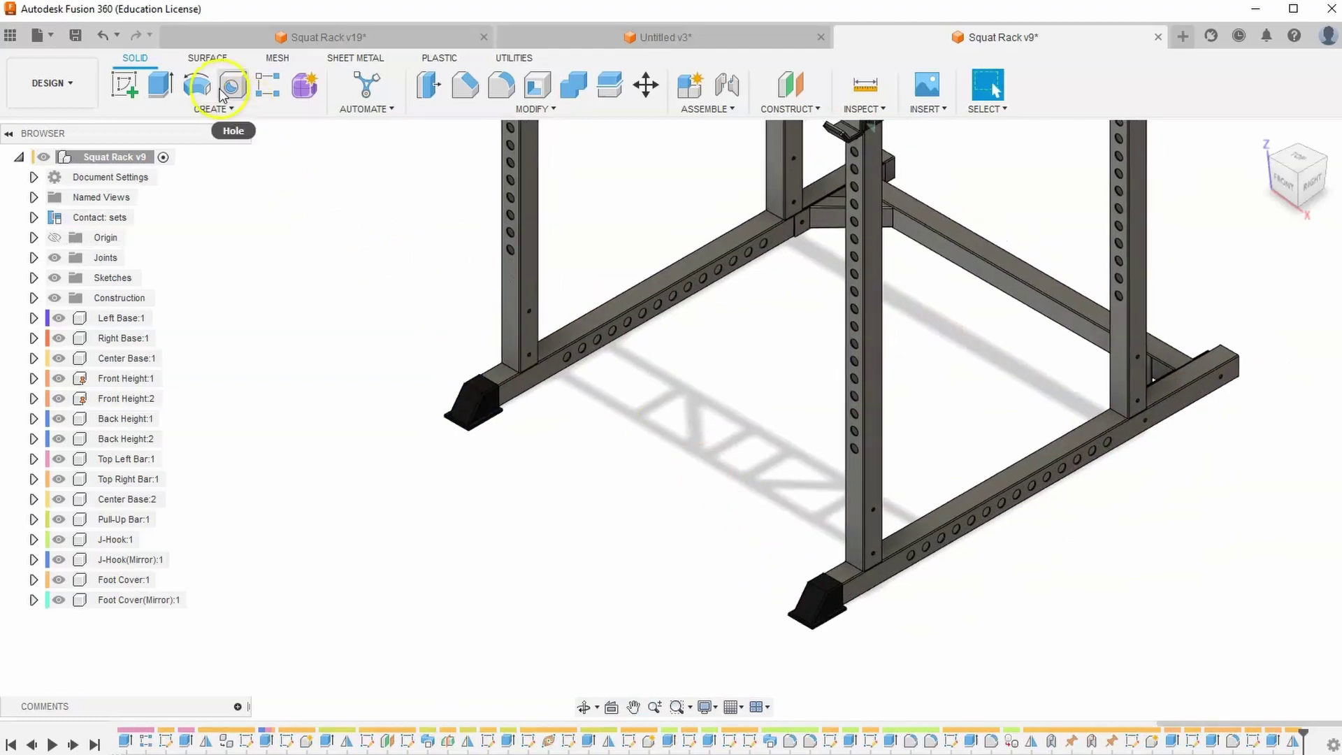
click(214, 109)
click(171, 497)
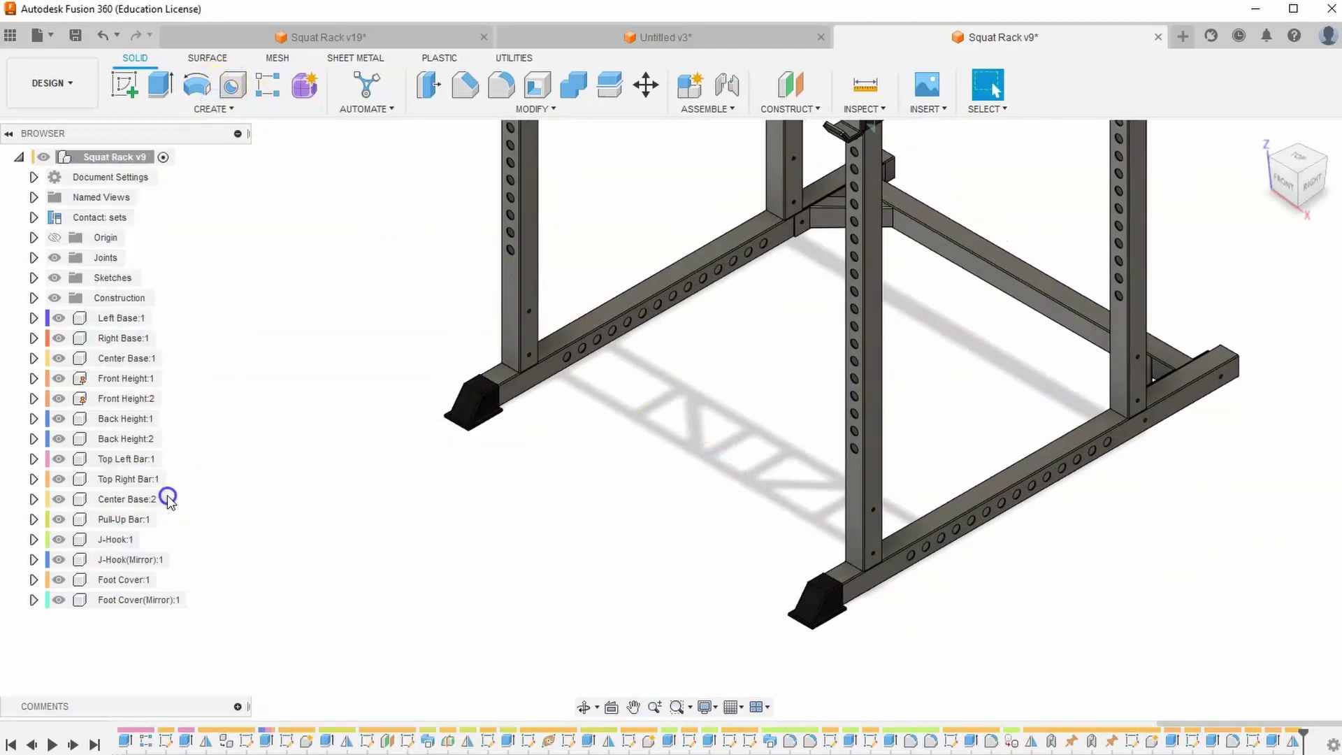
click(468, 401)
click(815, 603)
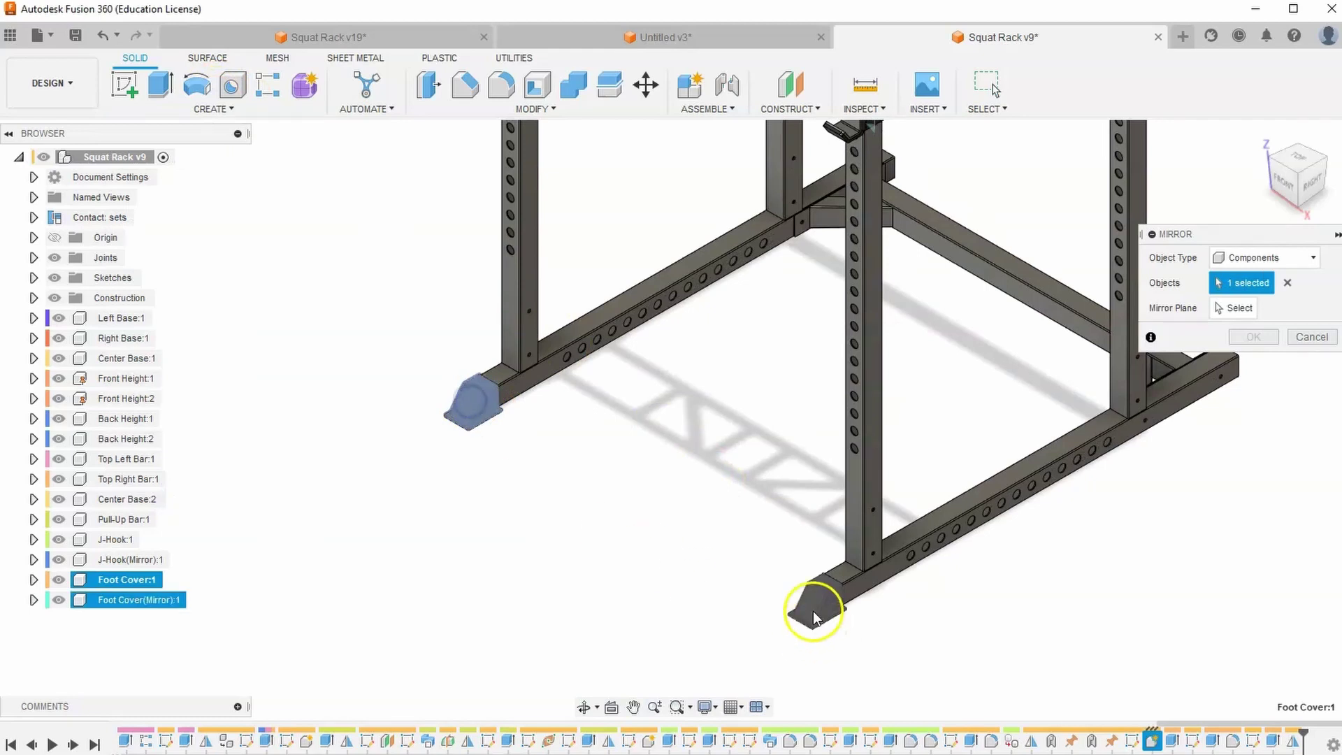
click(1225, 308)
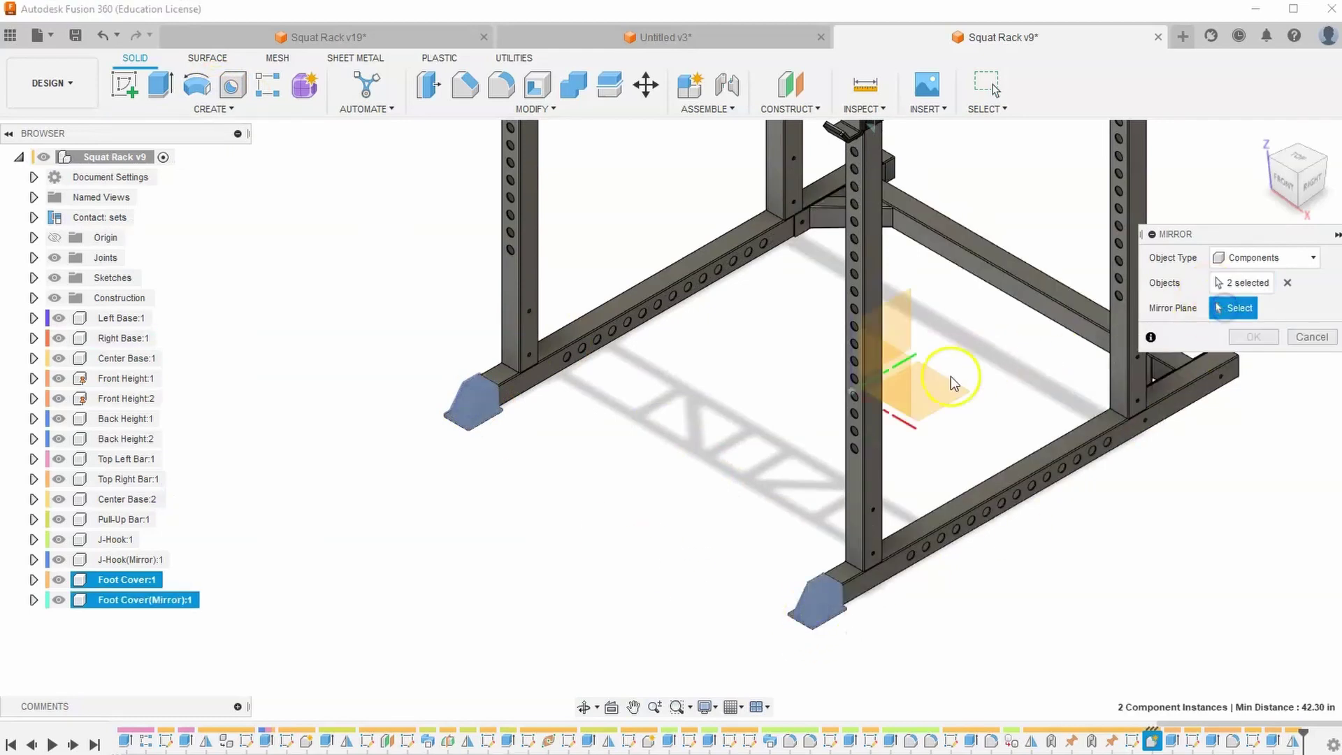
click(900, 381)
middle_drag(1029, 379, 953, 399)
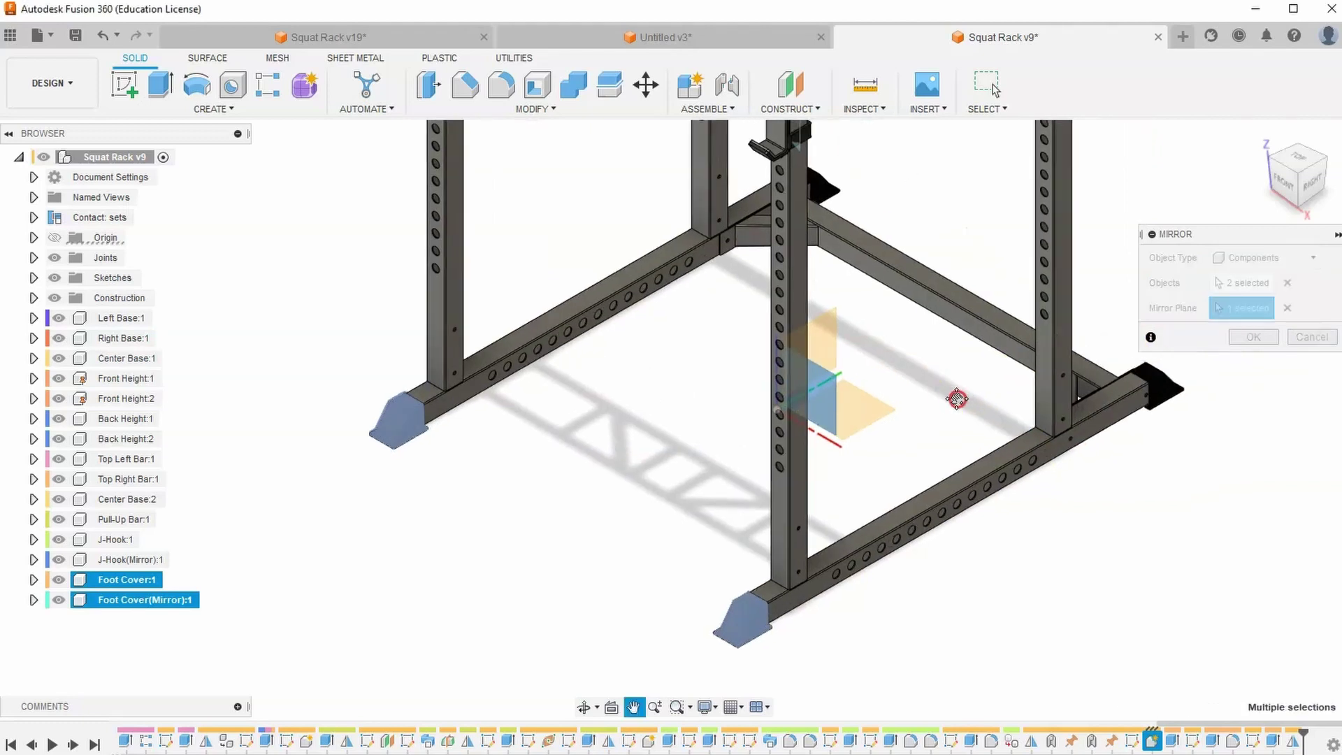
middle_drag(950, 320, 900, 409)
click(1252, 337)
- Consult the assembly manual and the rack's dimension picture for the tube plug's shape and where it fits on the top bars
key(alt+Tab)
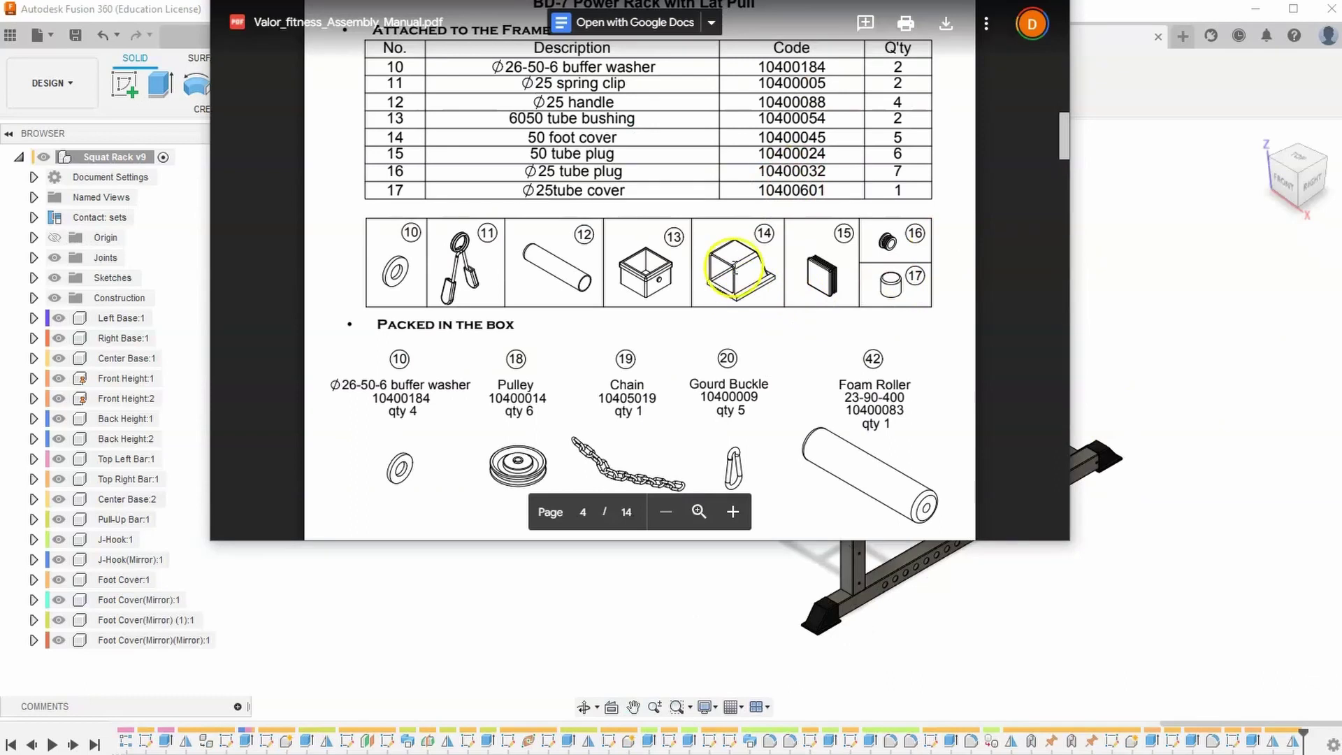
drag(624, 138, 553, 153)
key(alt+Tab)
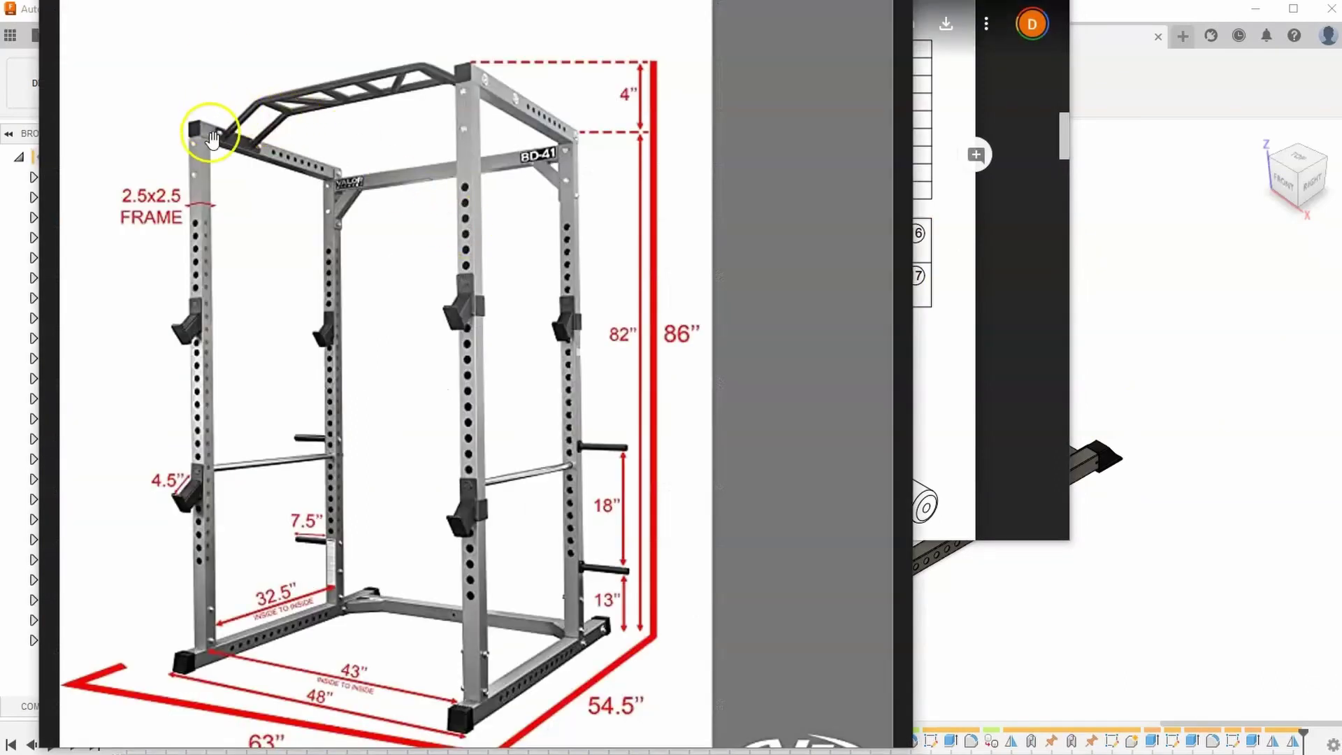
click(968, 369)
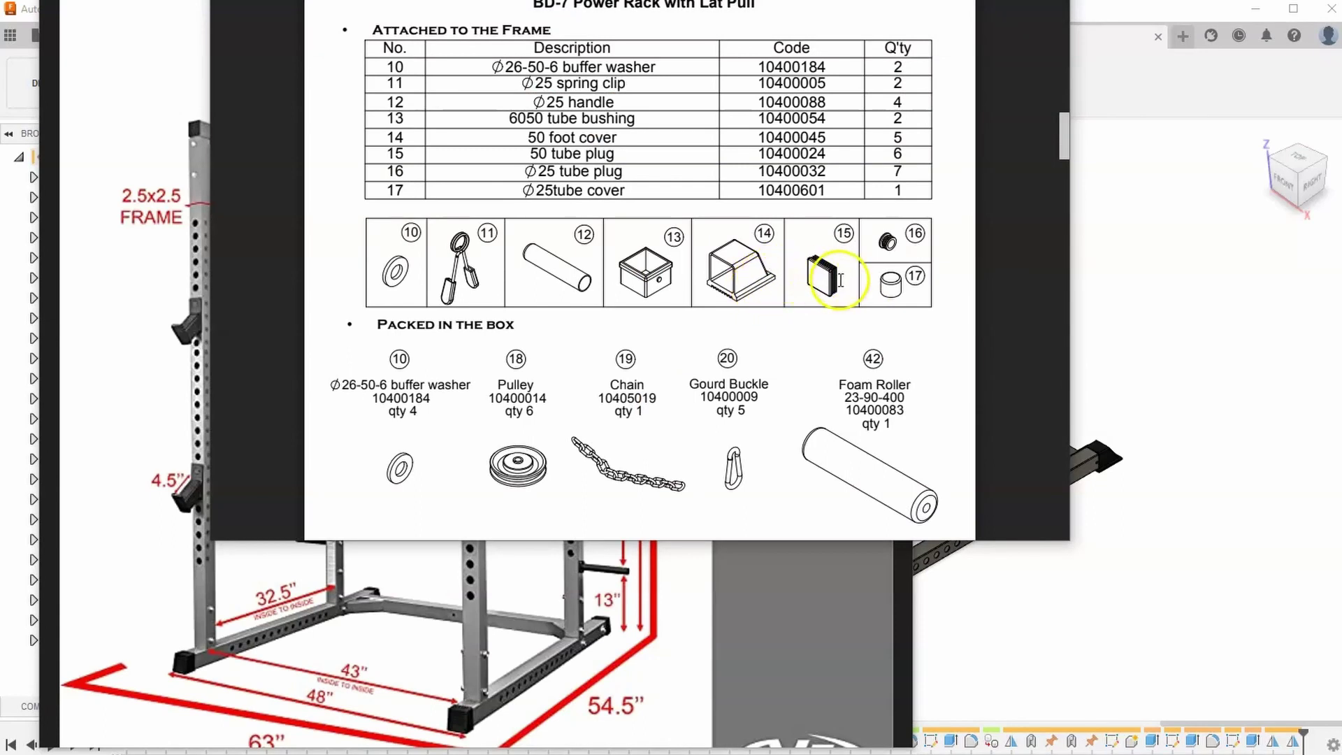
click(1129, 263)
- Create a sketch on the open front end face of the Top Right Bar
scroll(896, 207, down, 2)
middle_drag(888, 195, 849, 357)
scroll(812, 286, up, 5)
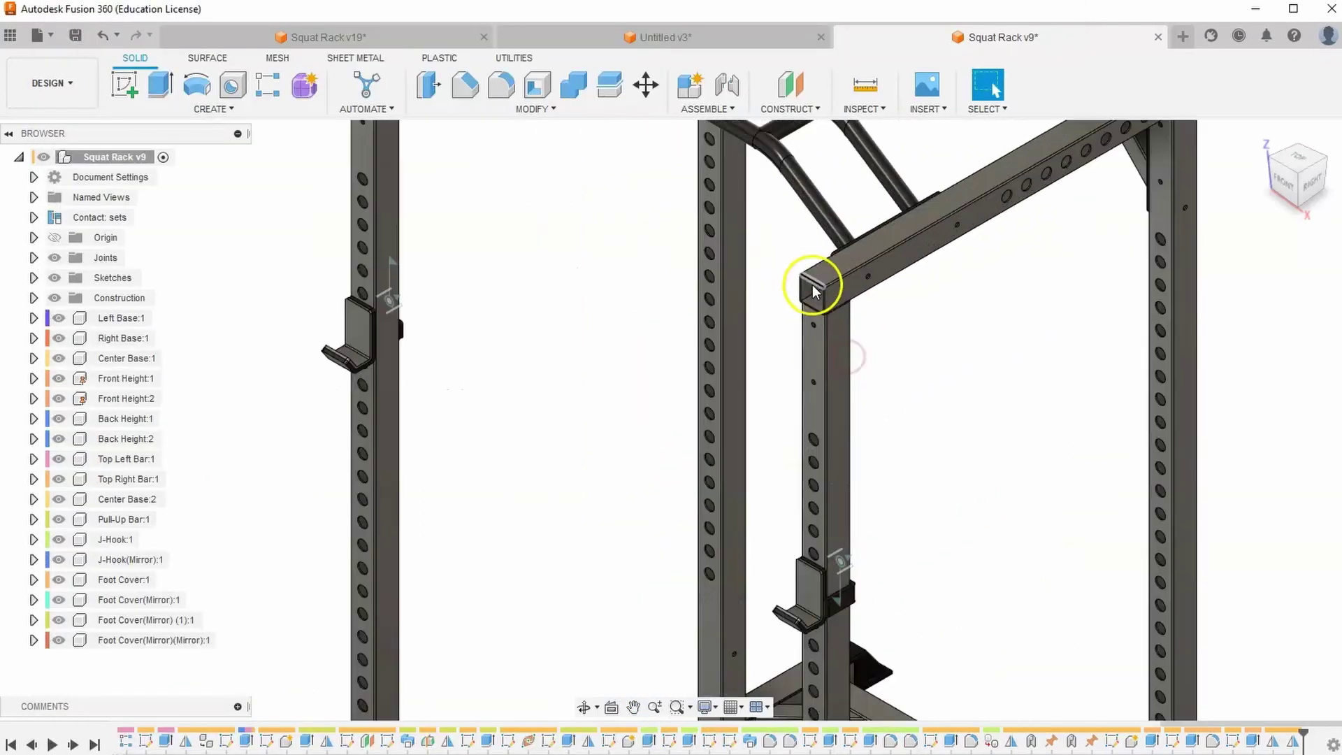
scroll(812, 288, up, 3)
scroll(1007, 362, down, 2)
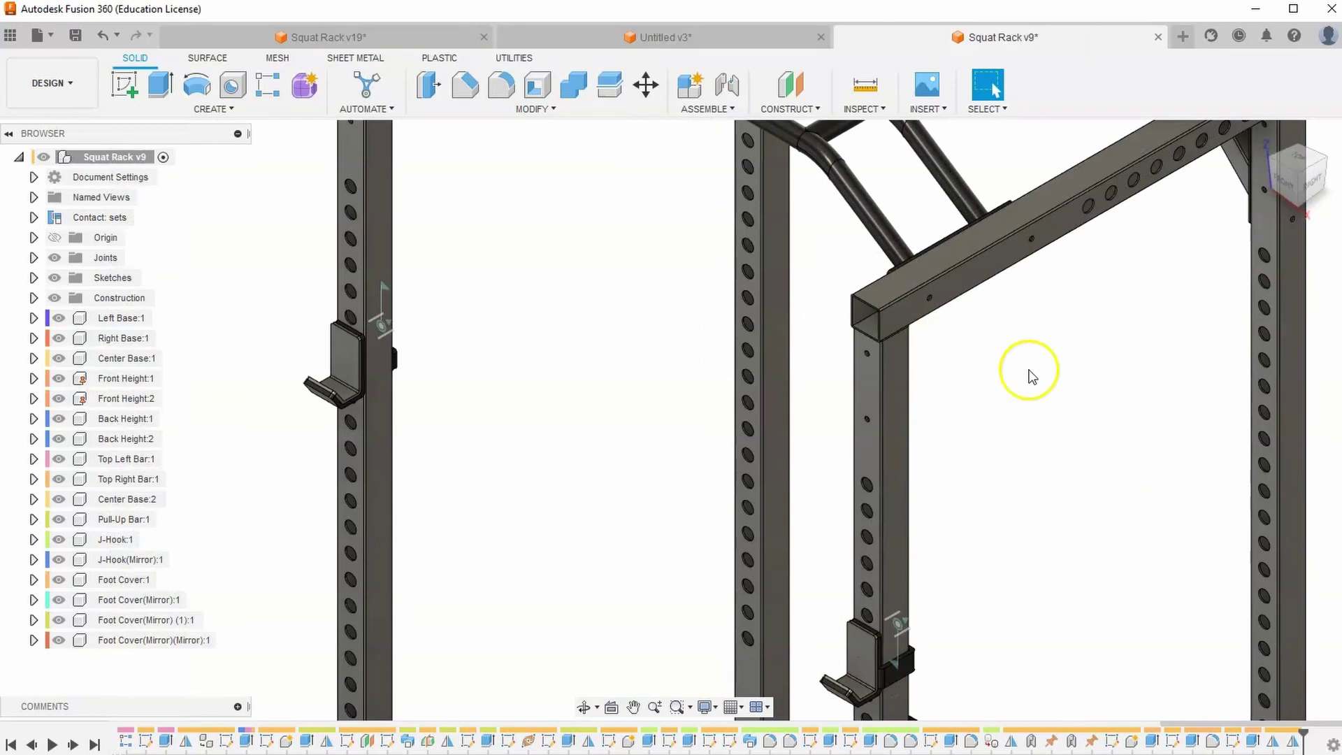
click(120, 87)
scroll(874, 294, up, 5)
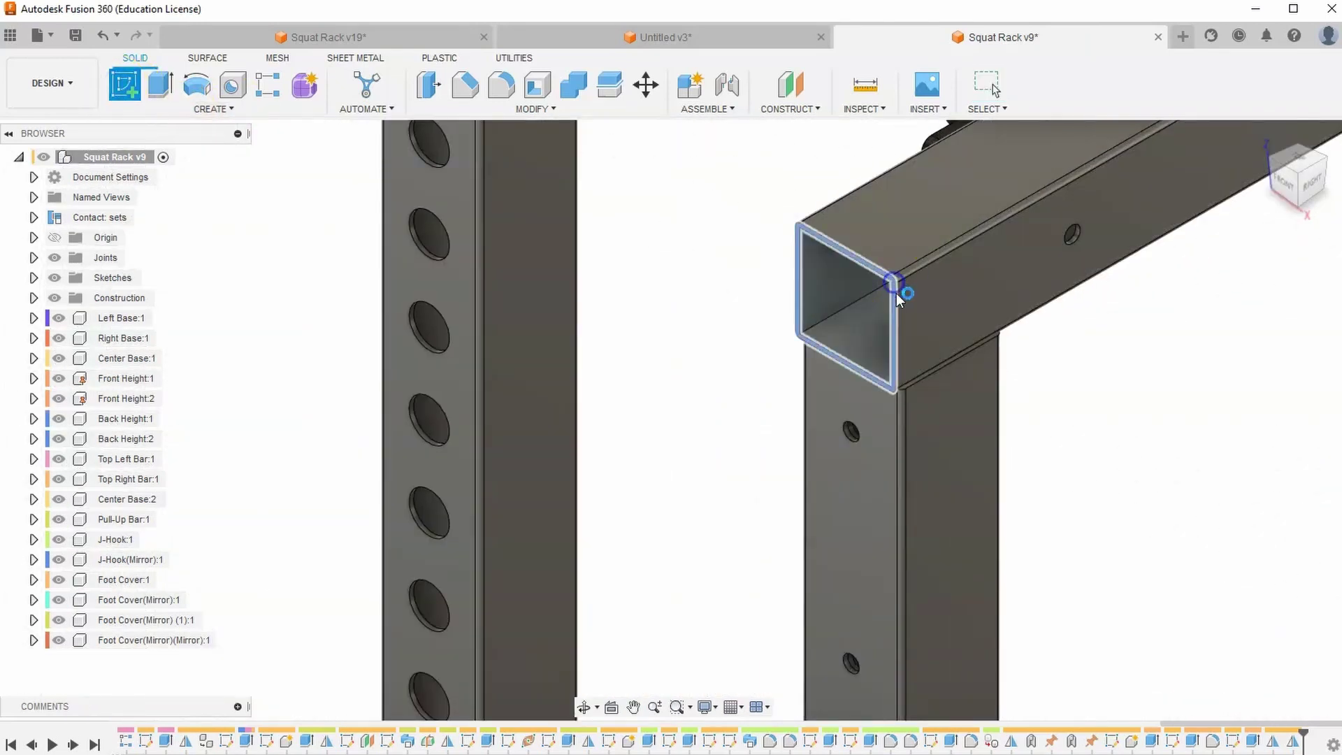
click(894, 282)
- Project the Top Right Bar's front end face into the sketch
middle_drag(912, 333, 888, 391)
scroll(936, 336, down, 2)
mouse_move(958, 349)
middle_down()
mouse_move(913, 362)
mouse_move(665, 585)
middle_up()
scroll(877, 323, down, 2)
middle_drag(888, 325, 719, 695)
mouse_move(842, 292)
middle_down()
mouse_move(747, 576)
mouse_move(797, 542)
middle_up()
middle_drag(841, 303, 800, 542)
middle_drag(783, 311, 767, 501)
scroll(760, 336, up, 4)
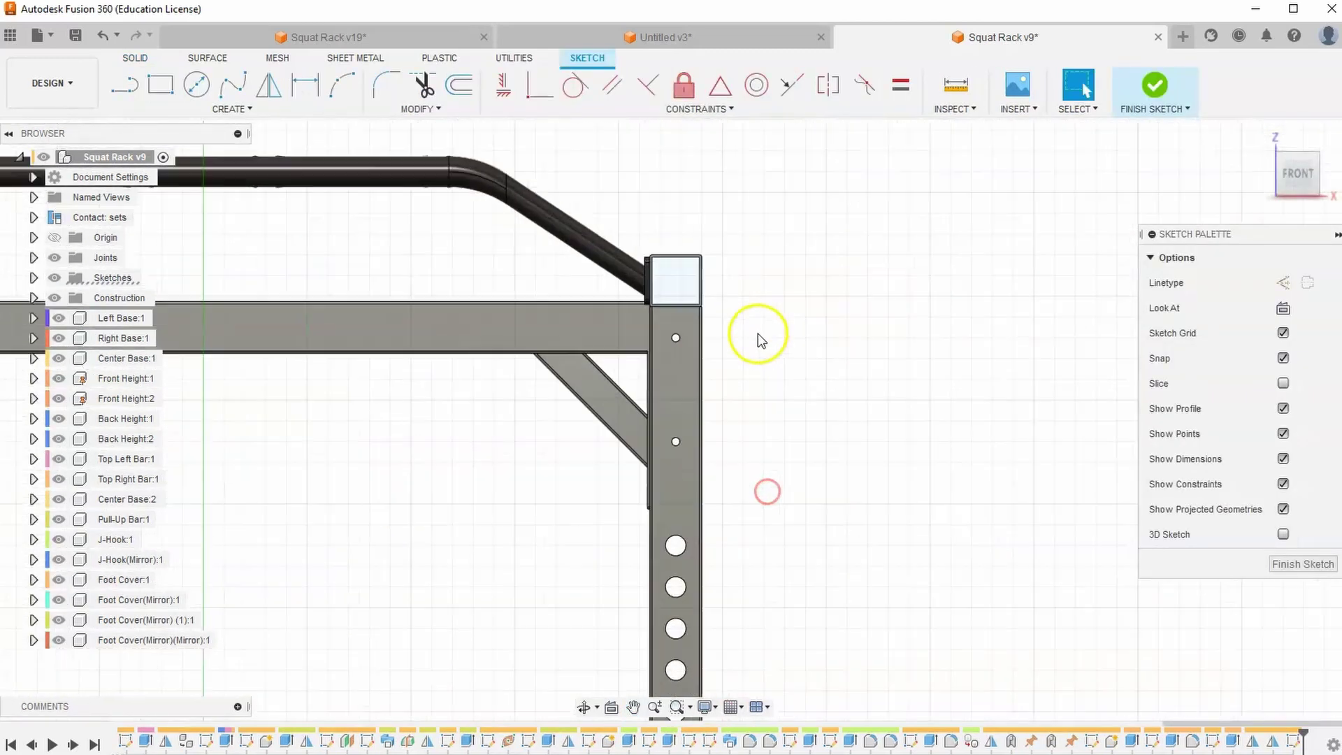
middle_drag(766, 332, 781, 393)
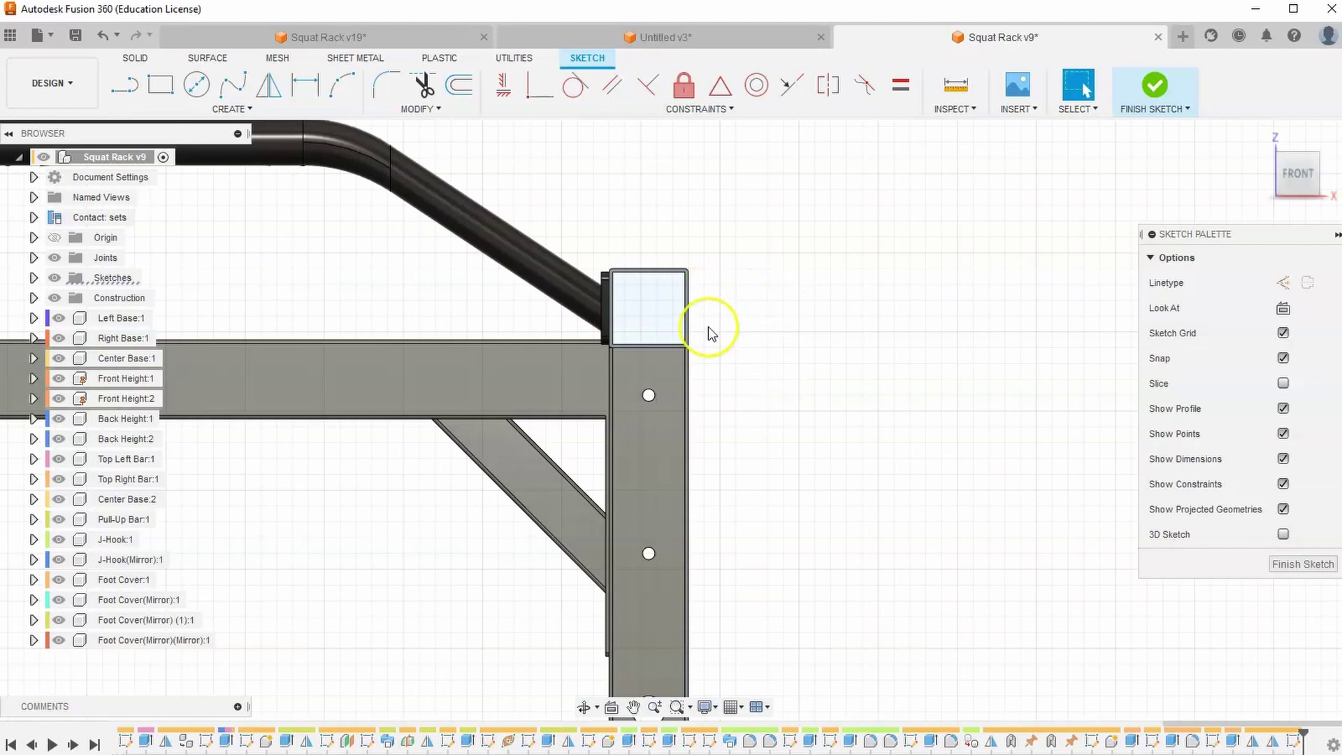
key(p)
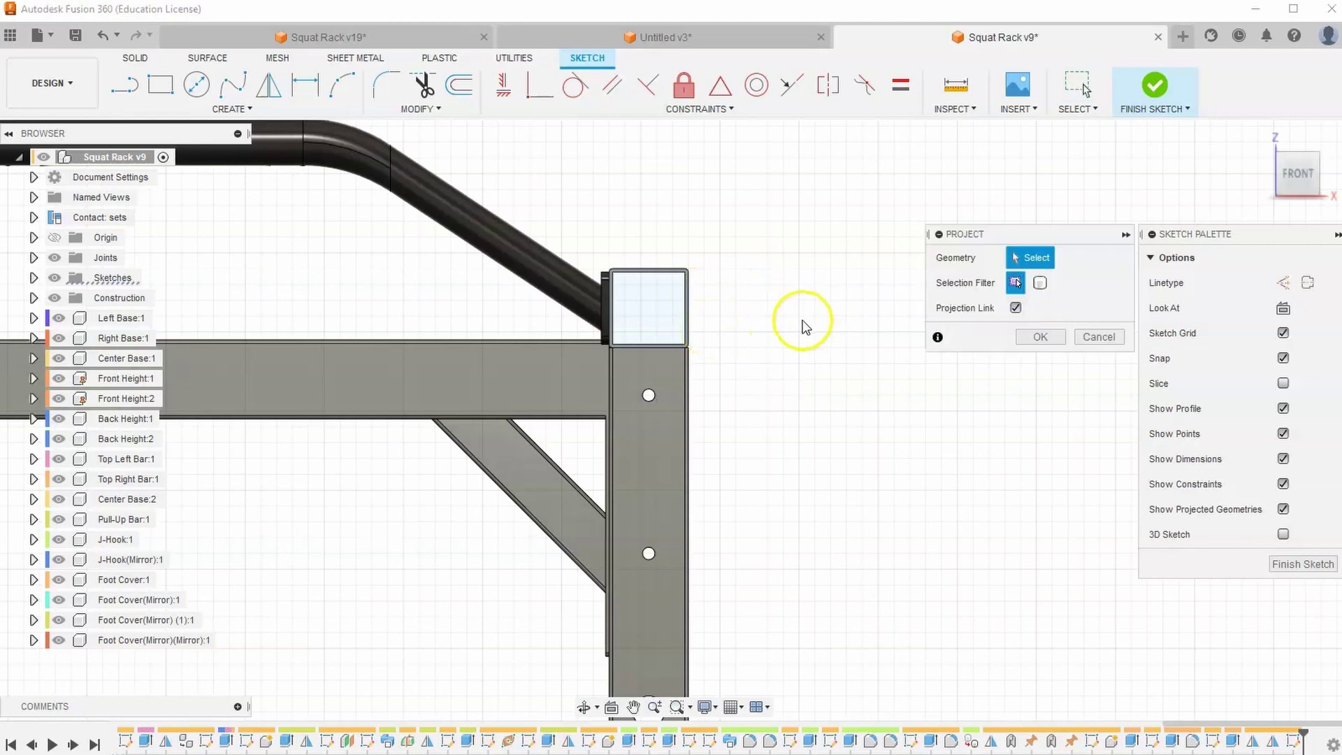
scroll(683, 269, up, 5)
scroll(682, 267, up, 3)
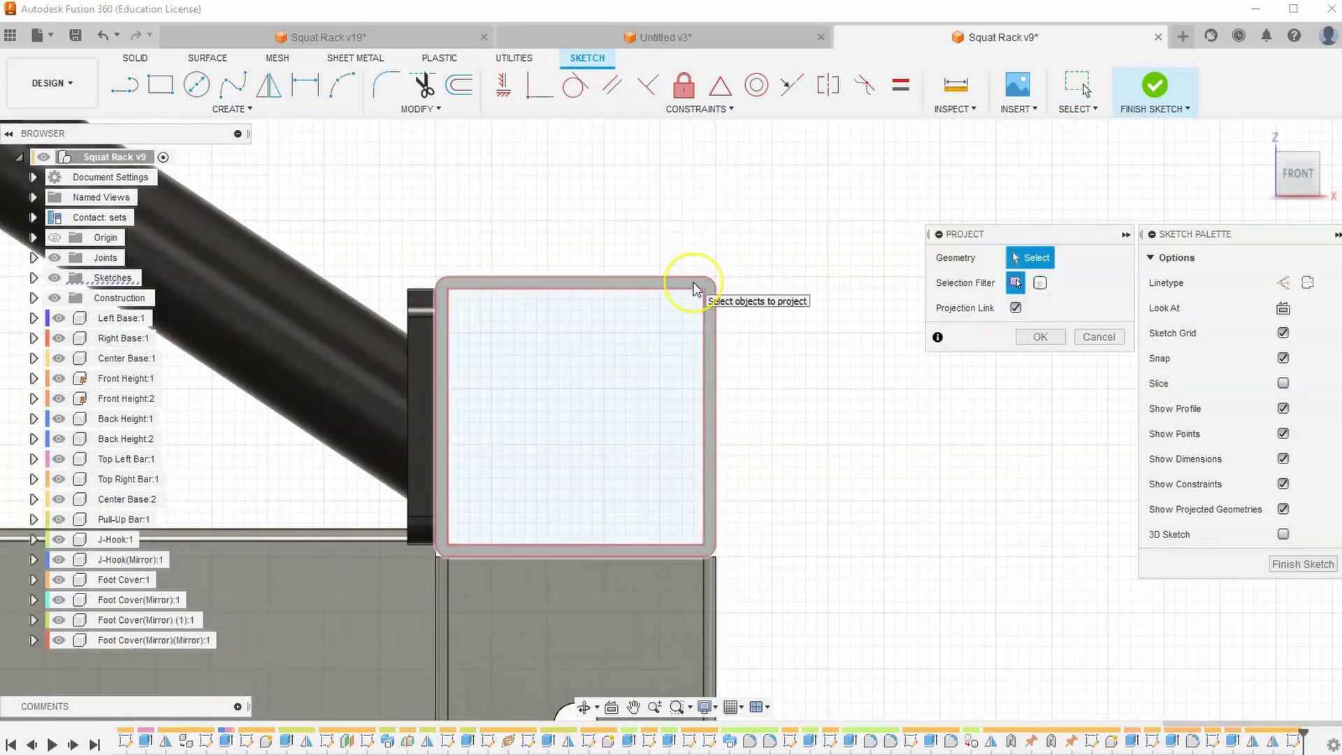
click(695, 289)
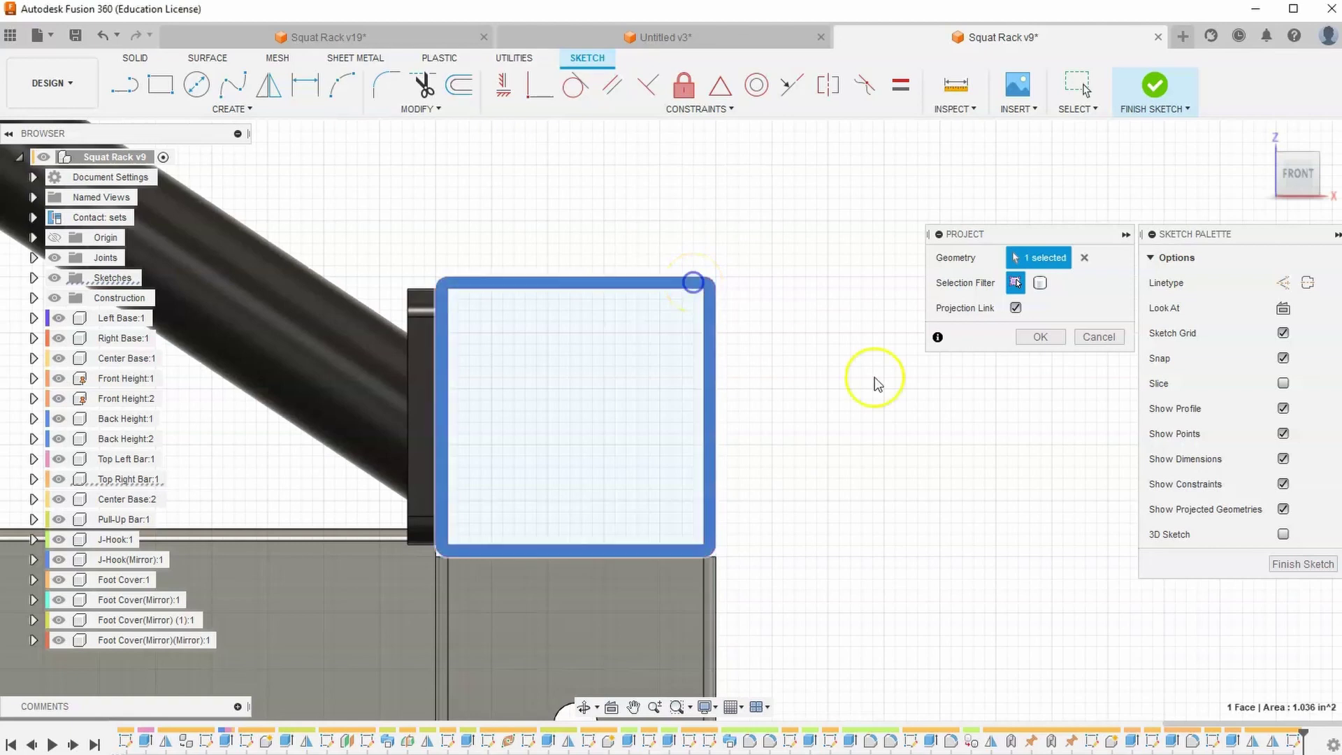
click(1040, 337)
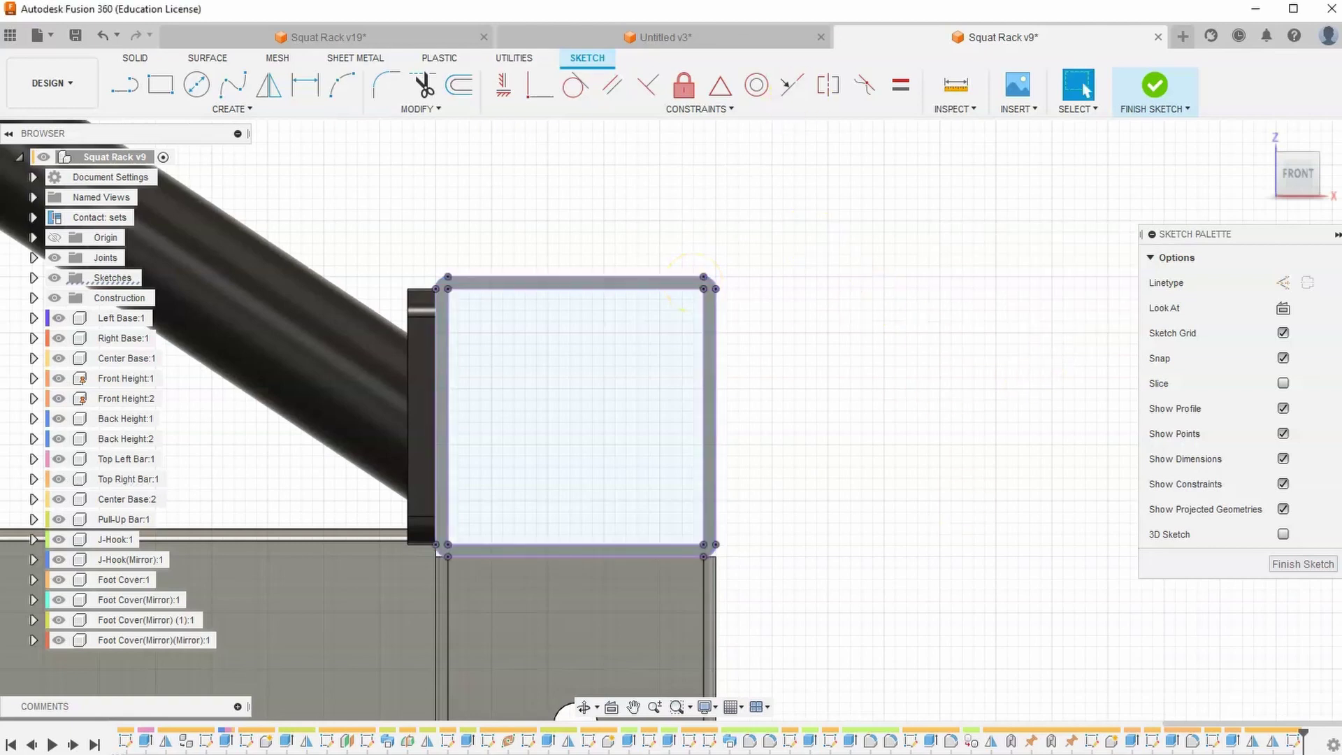
- Check the tube plug drawing in the assembly manual and offset the tube's projected inner square 0.1 in inward
key(alt+Tab)
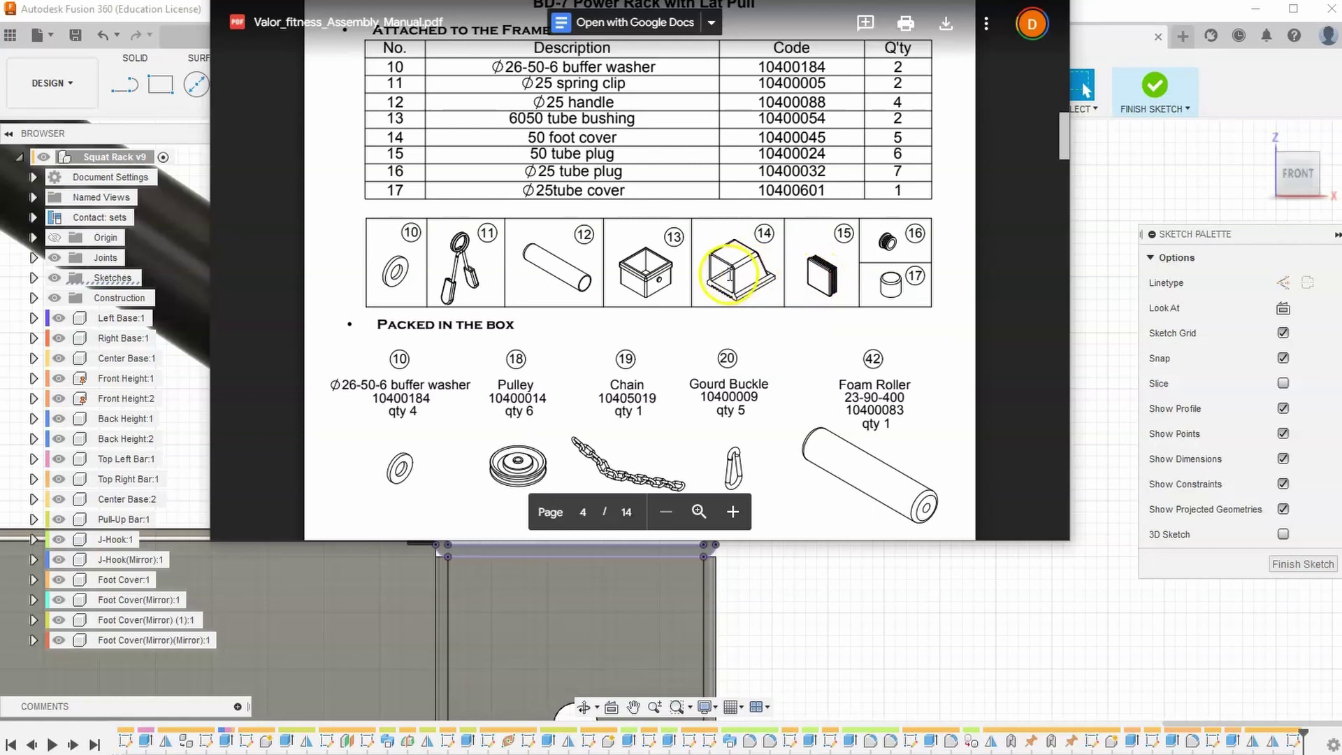
key(alt+Tab)
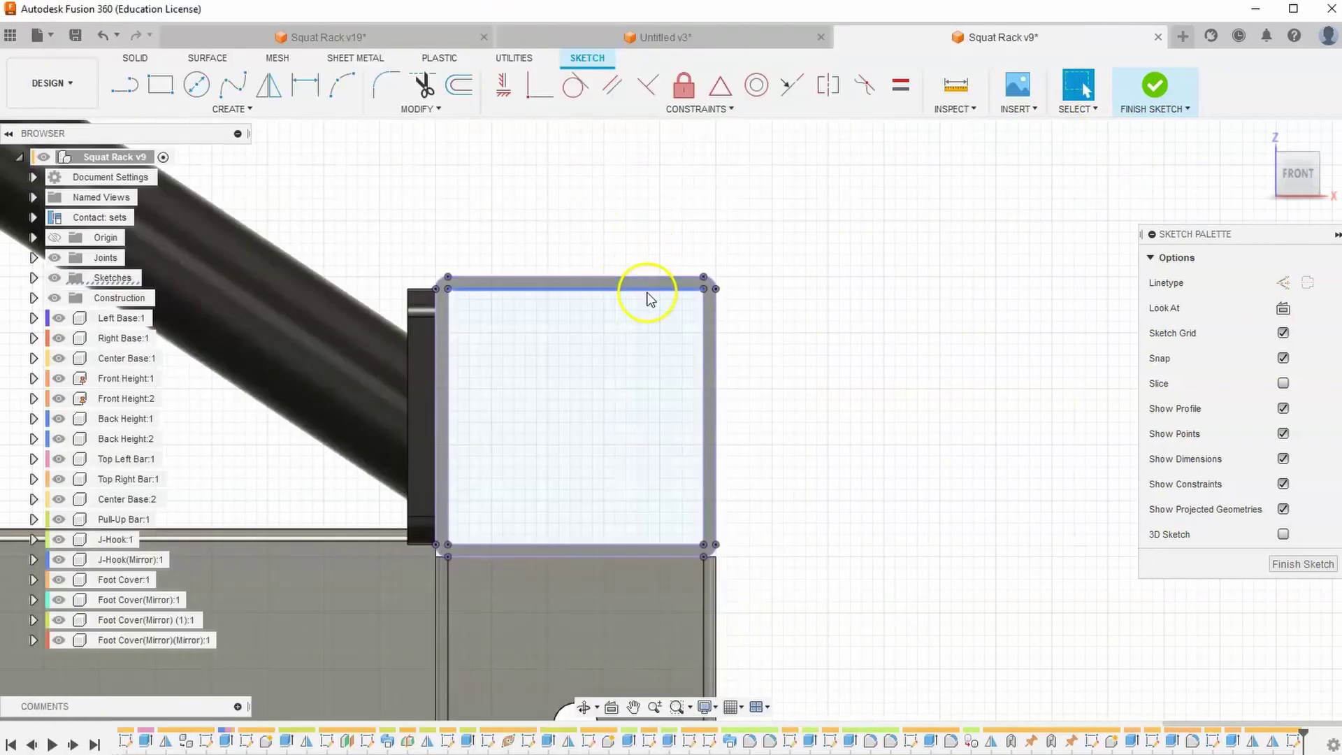
click(460, 87)
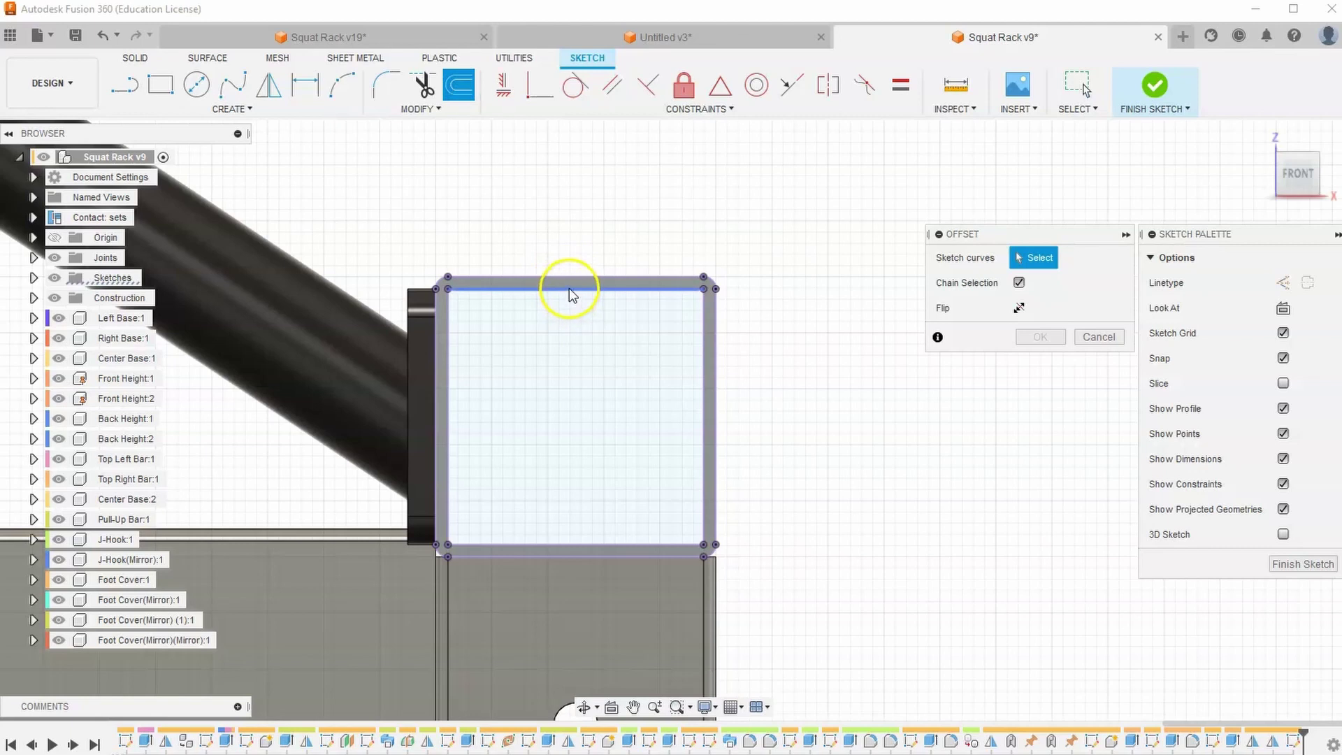
click(569, 293)
click(704, 316)
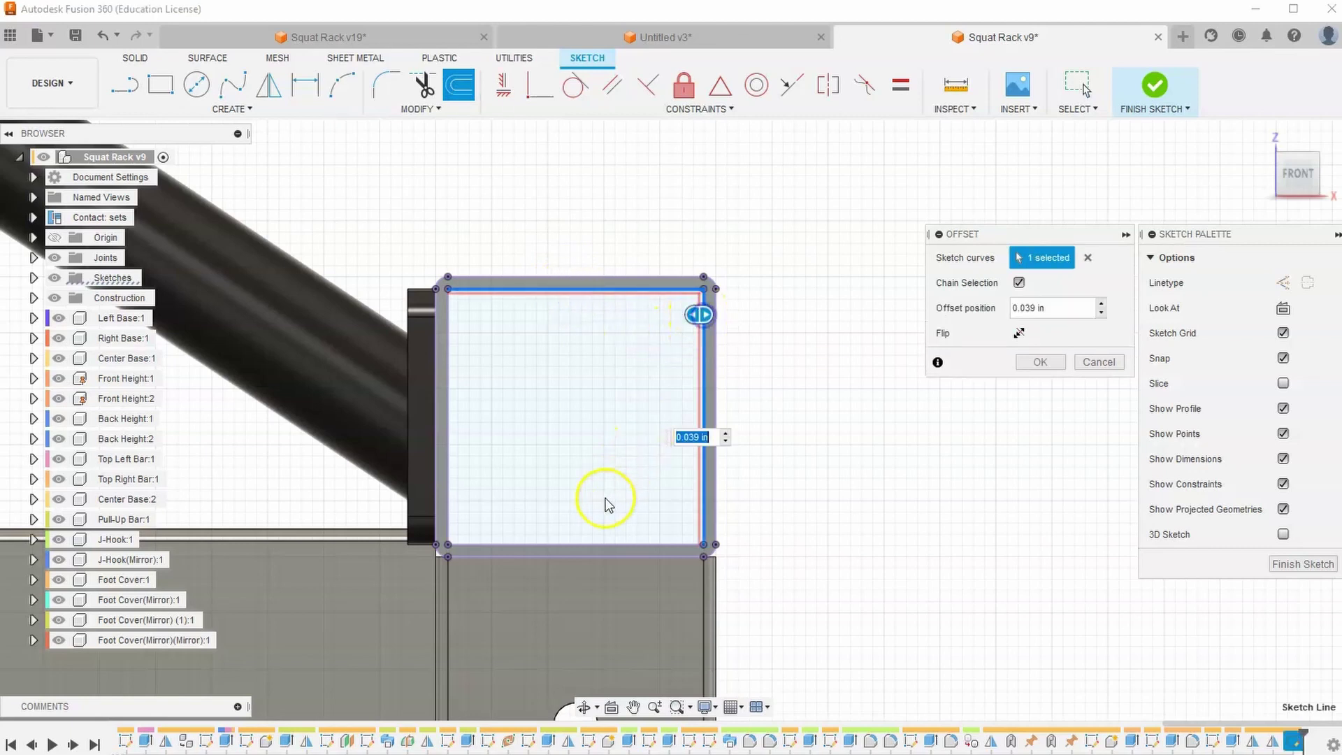
click(587, 543)
click(447, 468)
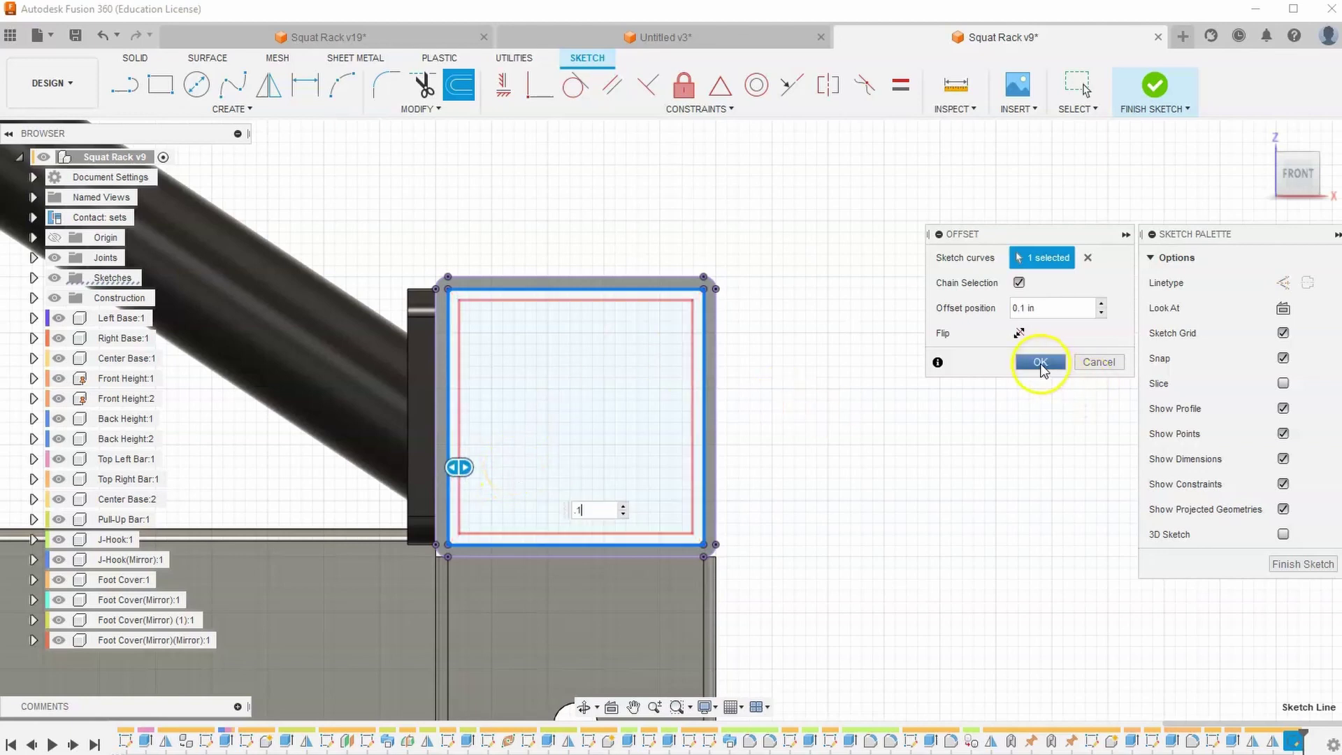
click(1040, 363)
- Finish the sketch and extrude the ring between the tube's inner square and the offset square -0.5 in into the tube as a new component
click(1288, 173)
click(1155, 85)
click(160, 83)
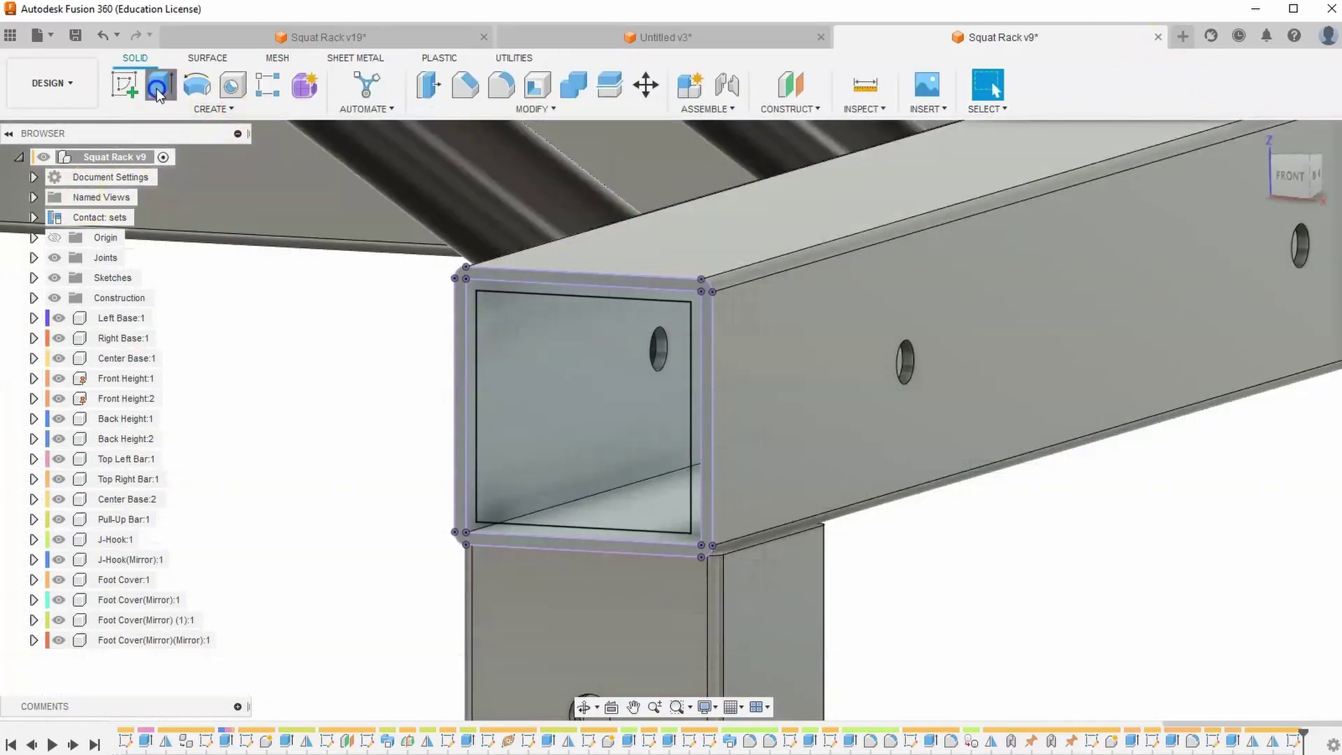
scroll(468, 421, up, 3)
click(468, 410)
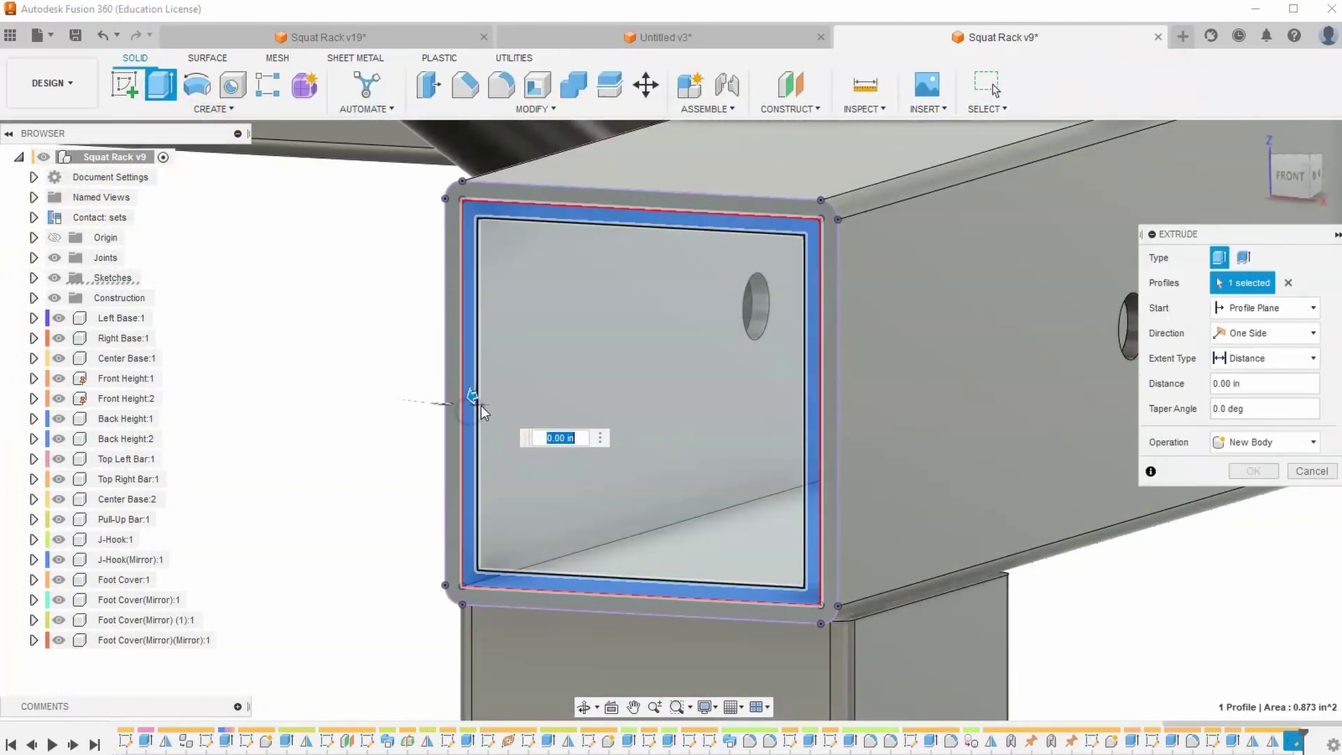
drag(471, 393, 509, 398)
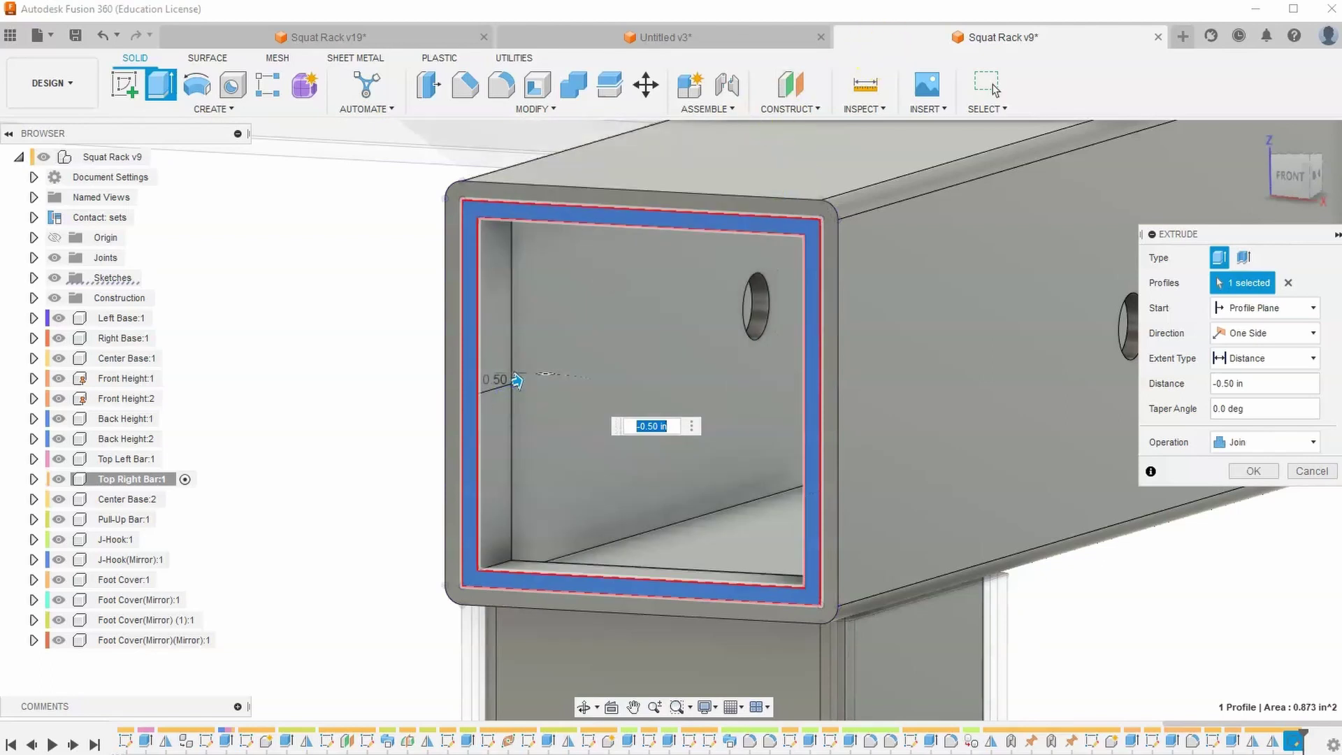
key(alt+Tab)
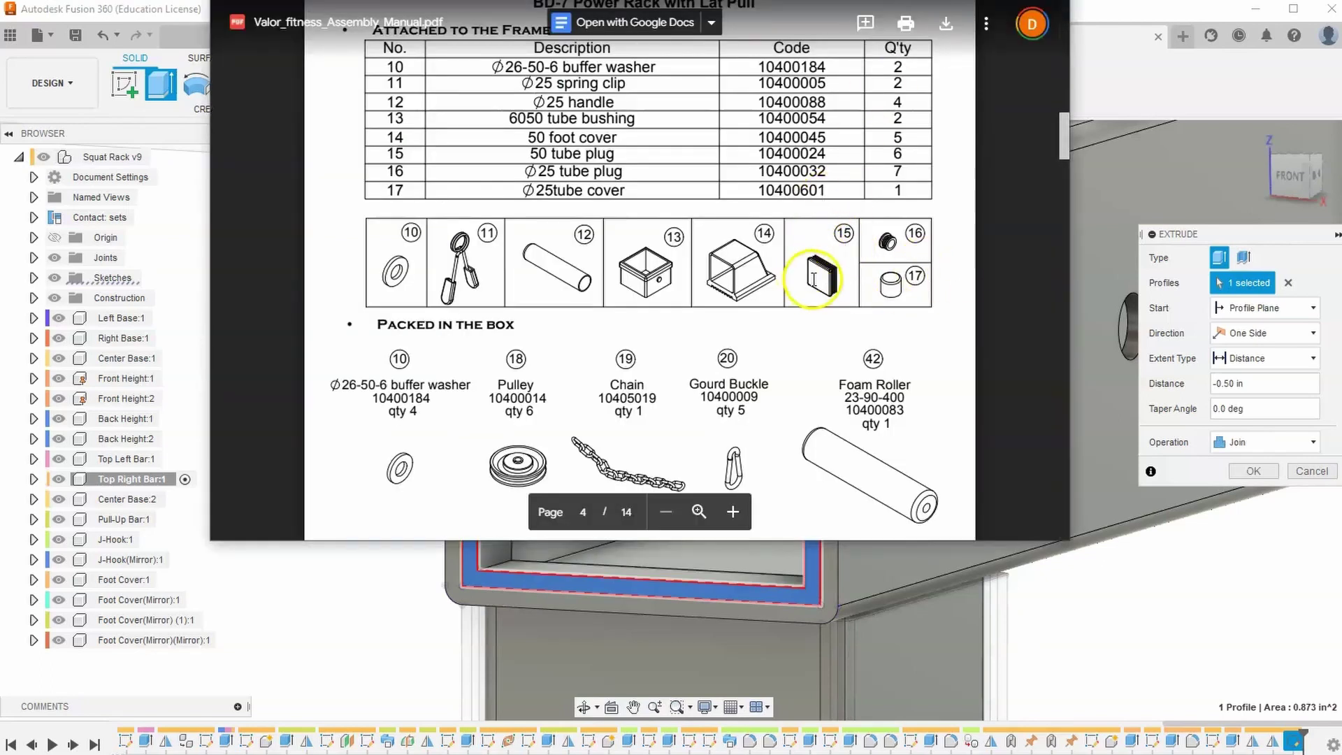
click(1163, 67)
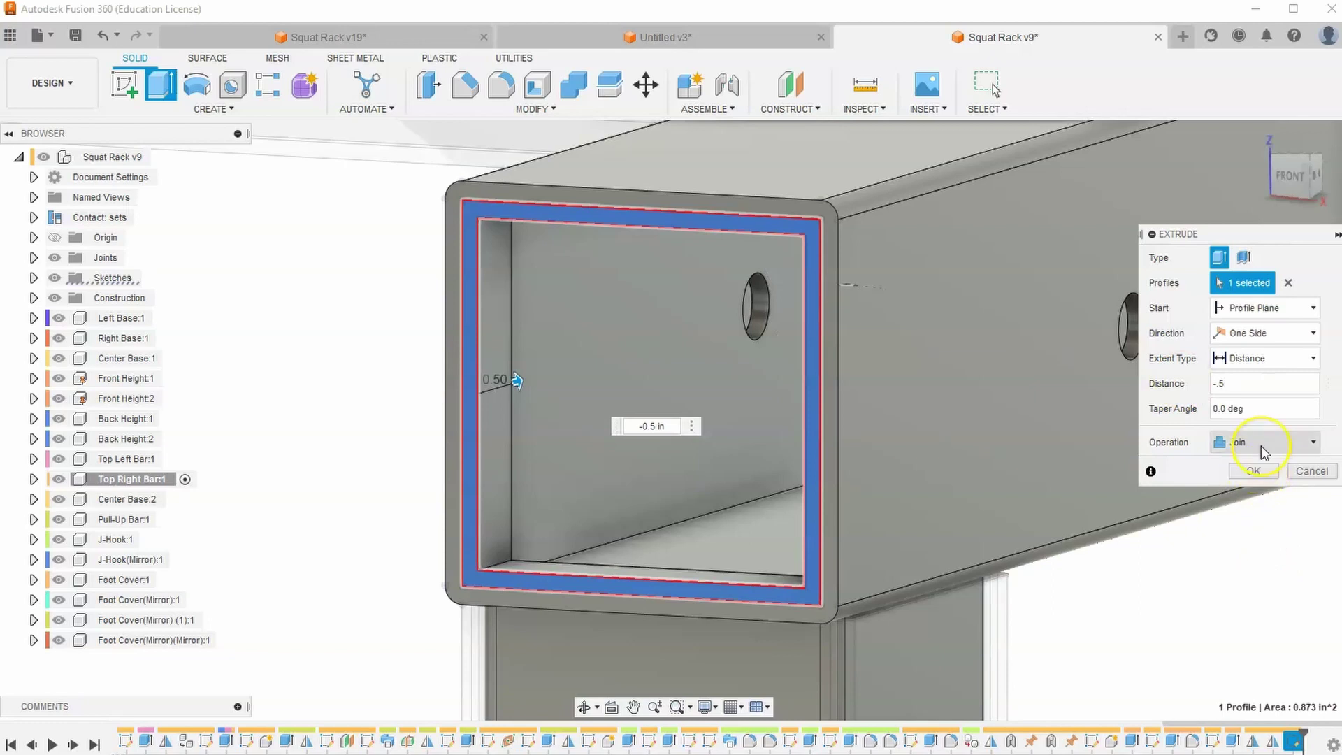
click(1262, 446)
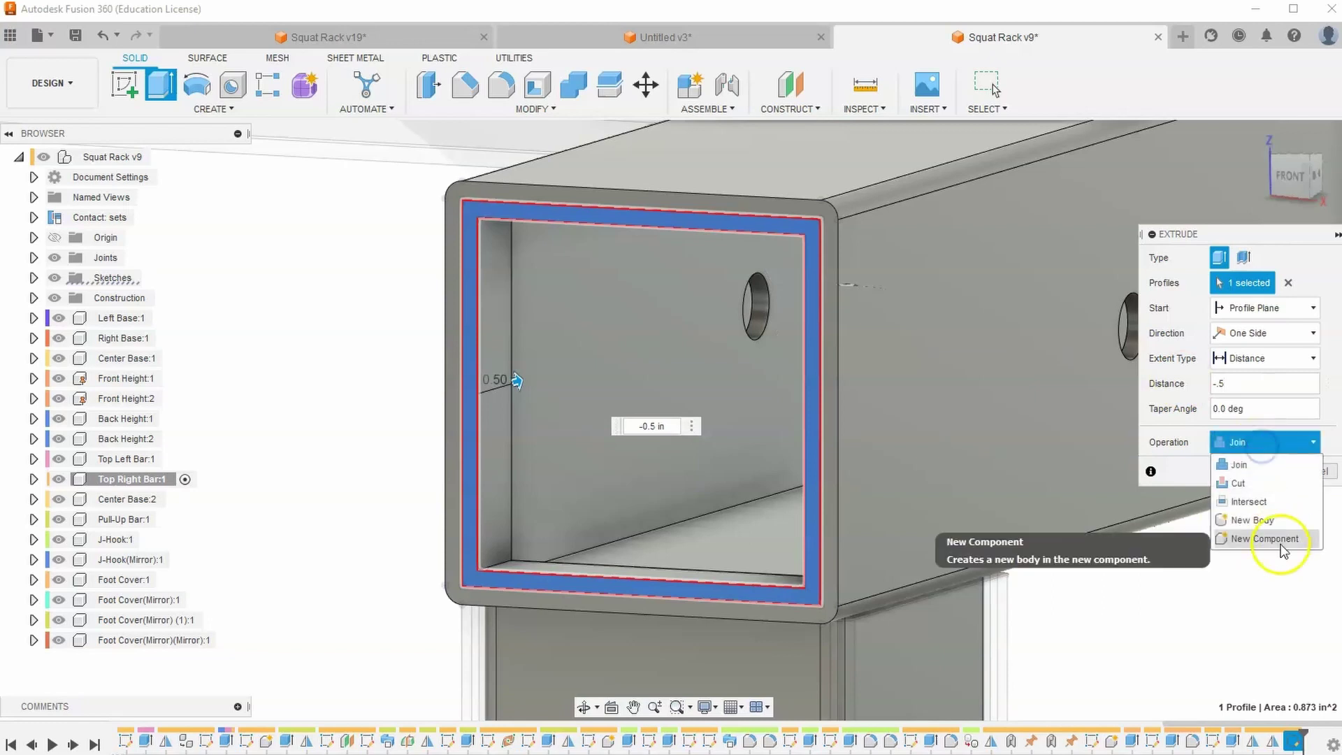
click(1262, 560)
scroll(1027, 458, down, 2)
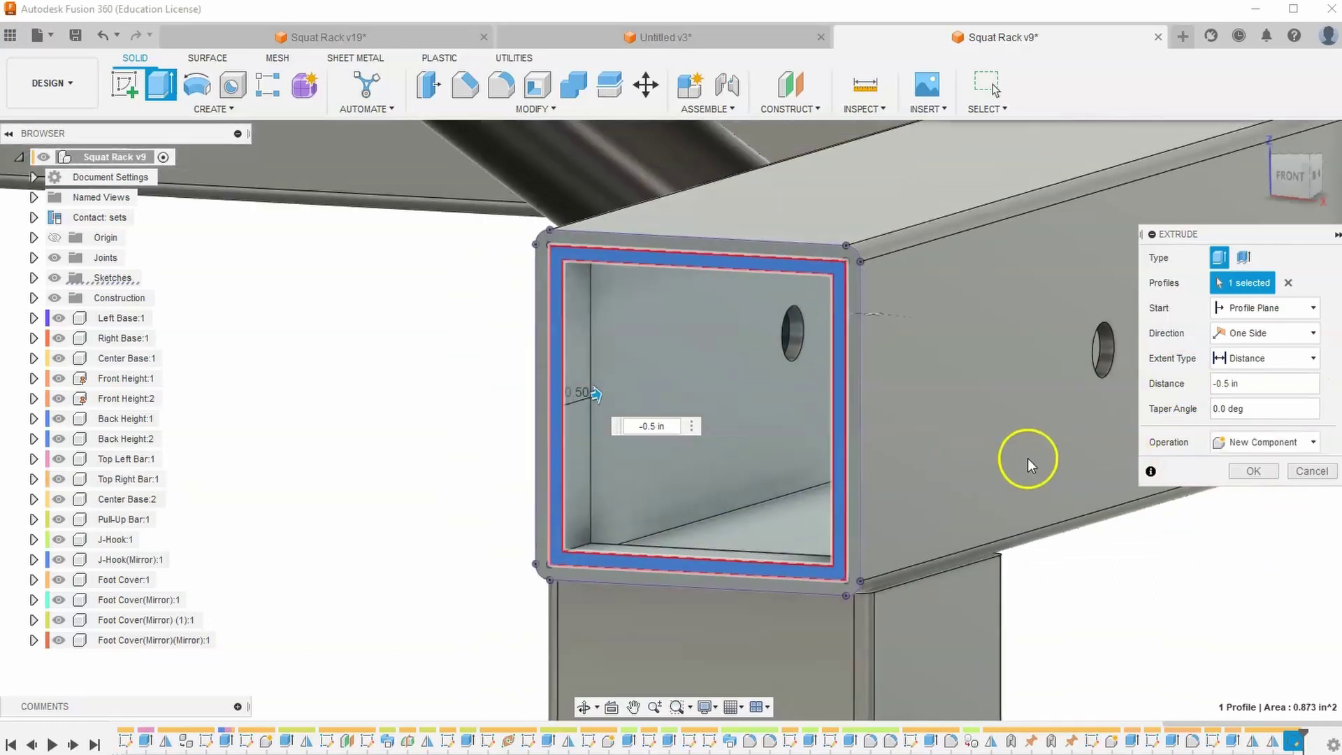
click(1252, 471)
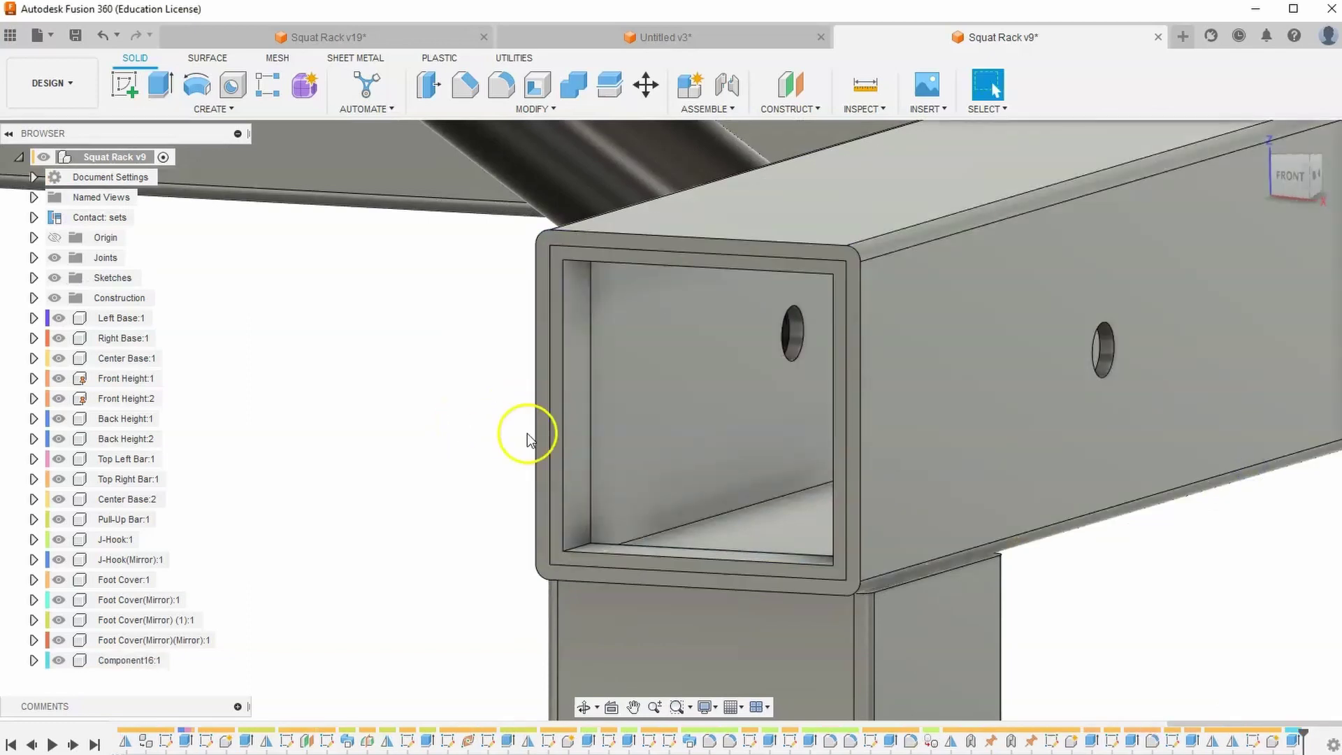
- Apply the black appearance already used in this design to the new tube plug component
key(a)
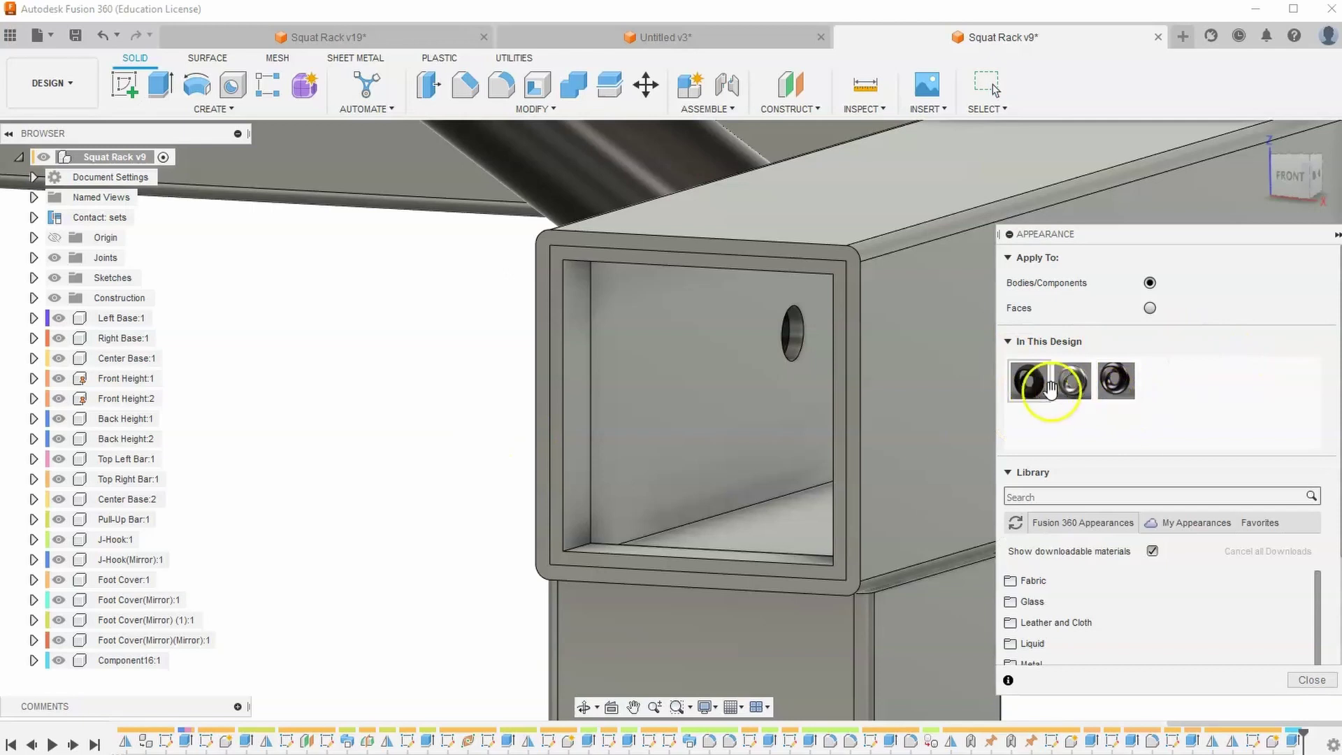
drag(1029, 400, 571, 430)
click(1312, 680)
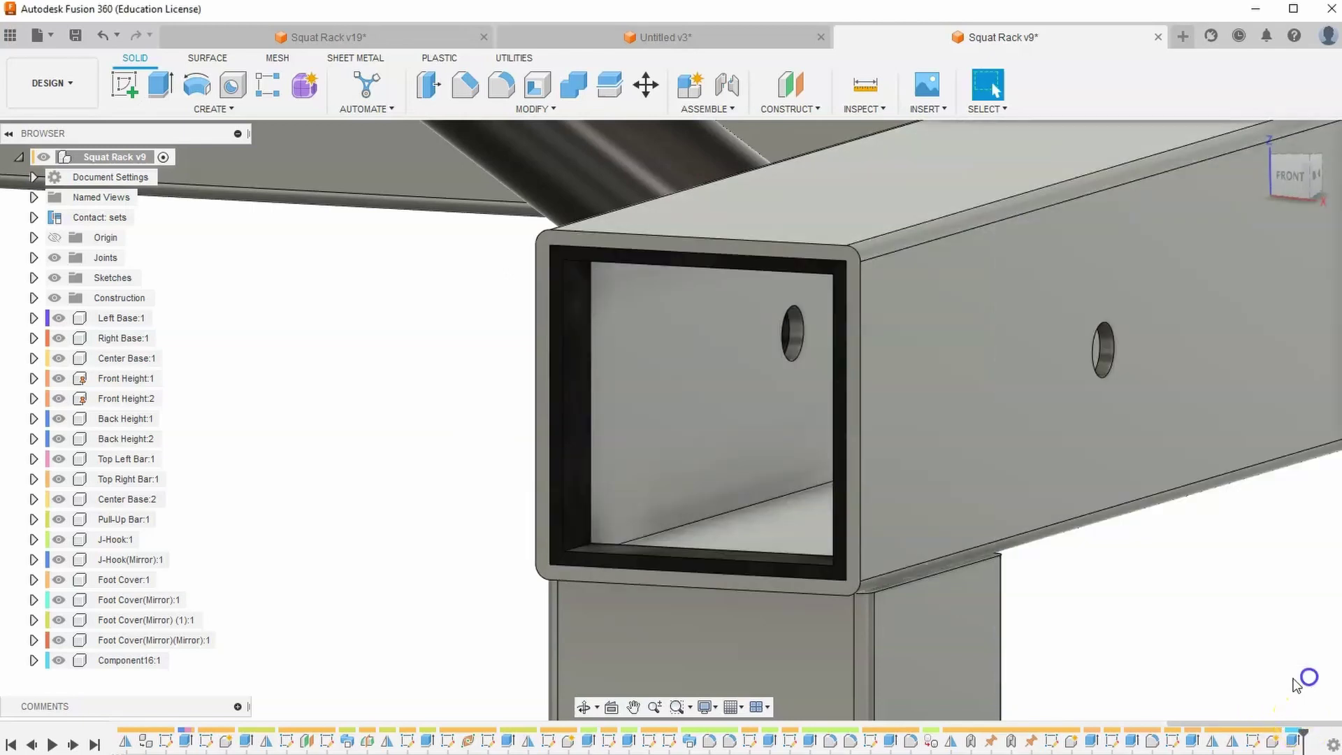
- Check the rack's dimension picture and the tube plug drawing in the assembly manual for the plug's outer cap
scroll(1034, 566, down, 2)
key(alt+Tab)
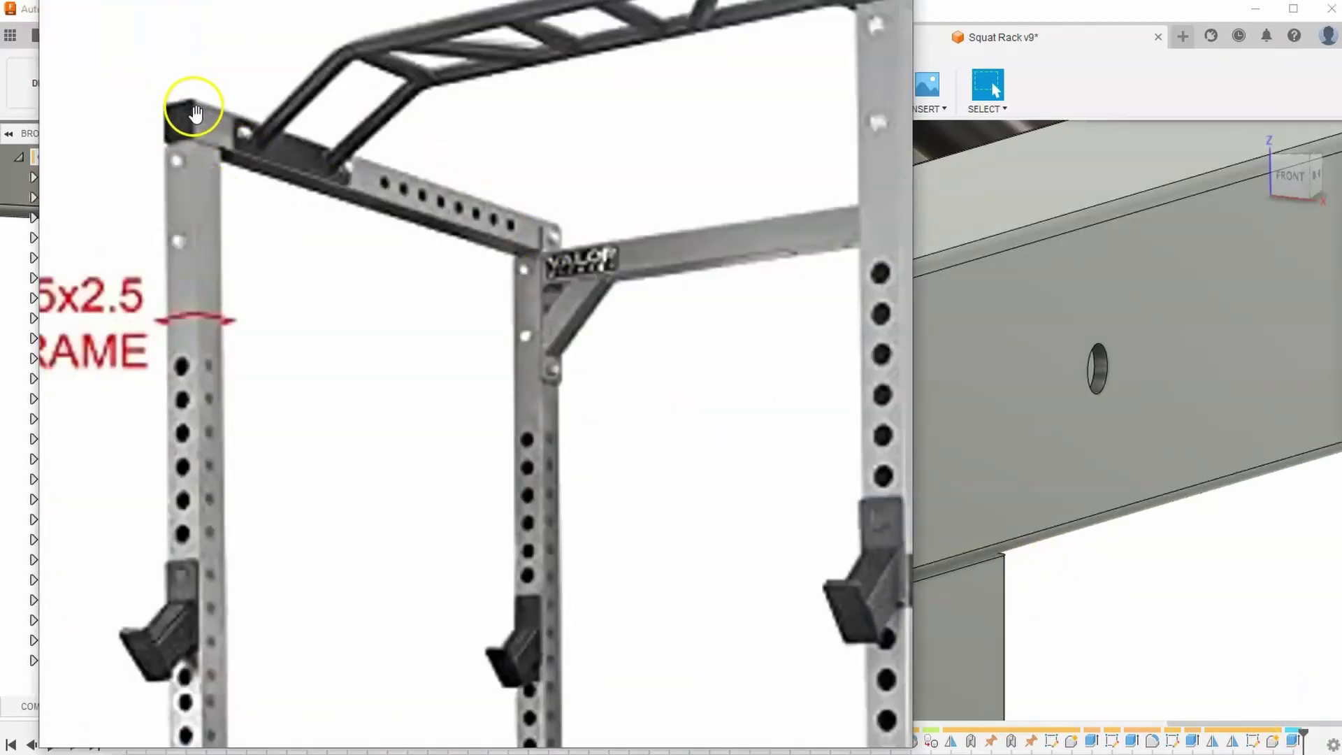
scroll(297, 164, down, 3)
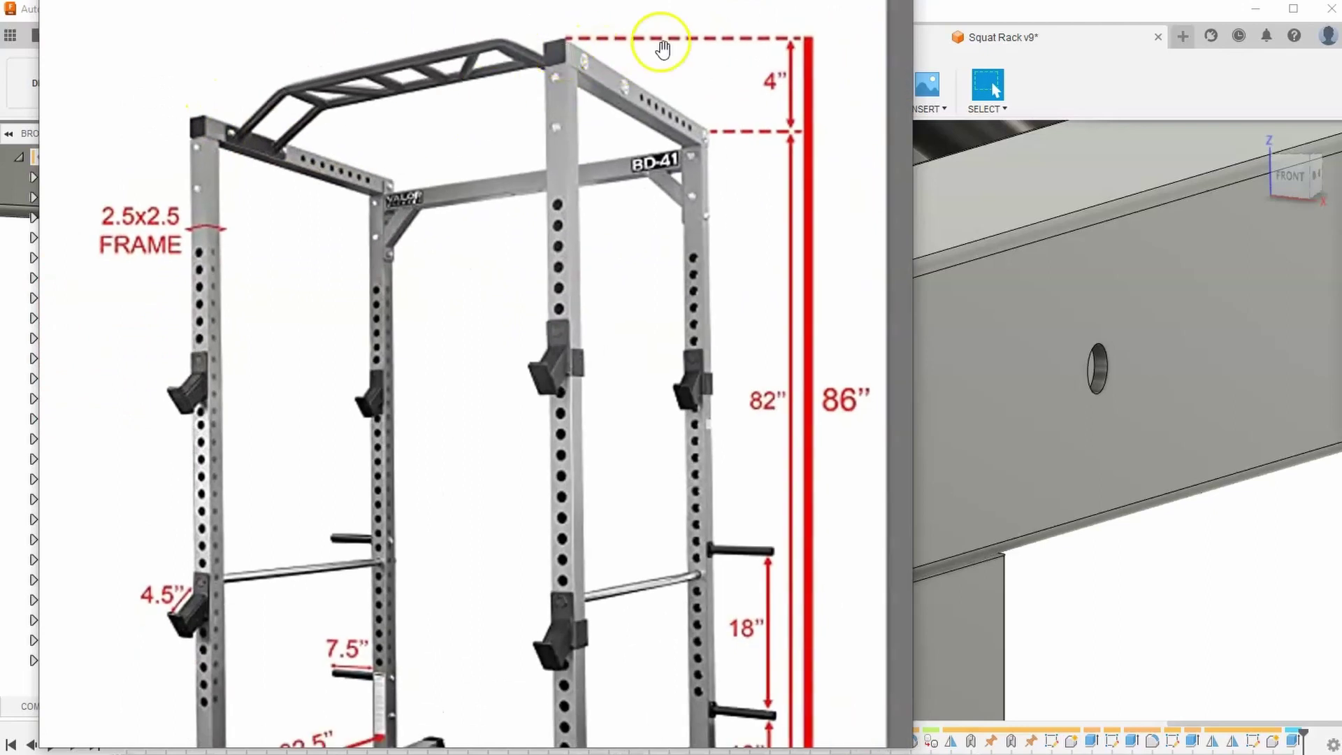
click(1103, 77)
key(alt+Tab)
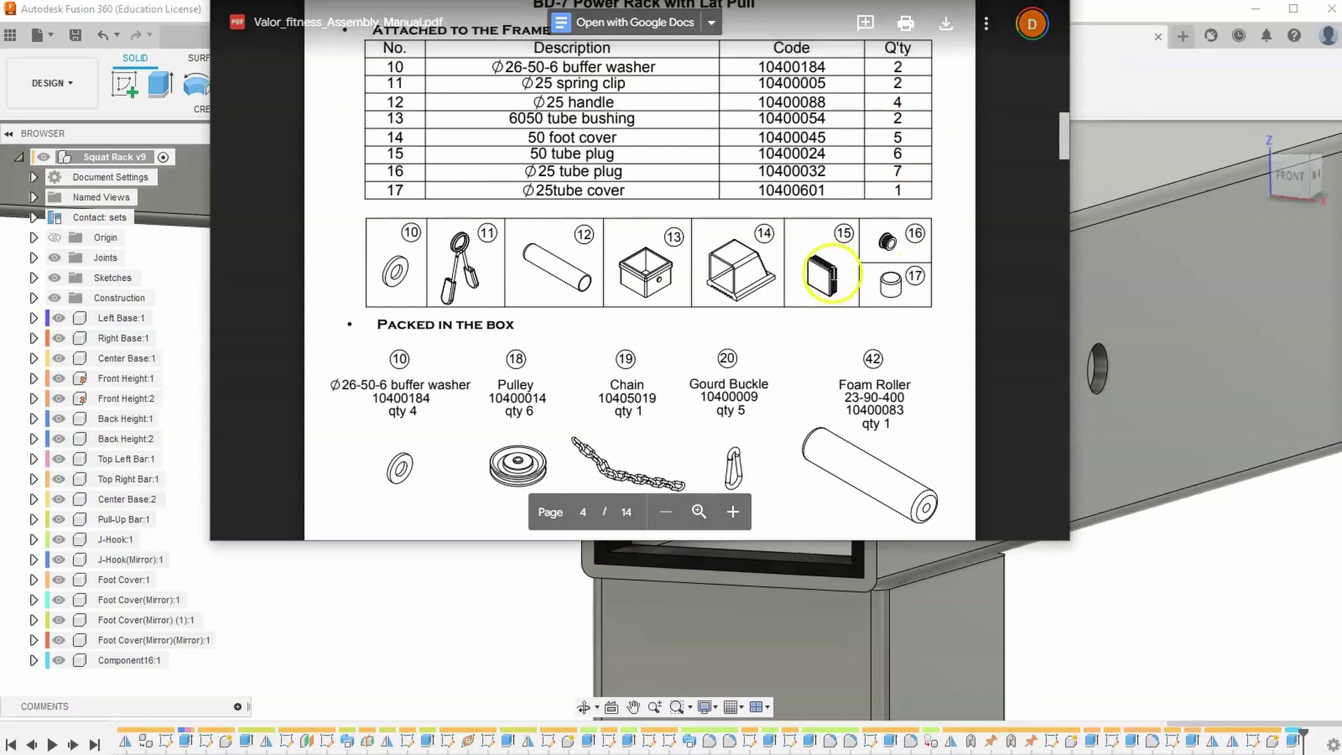
key(alt+Tab)
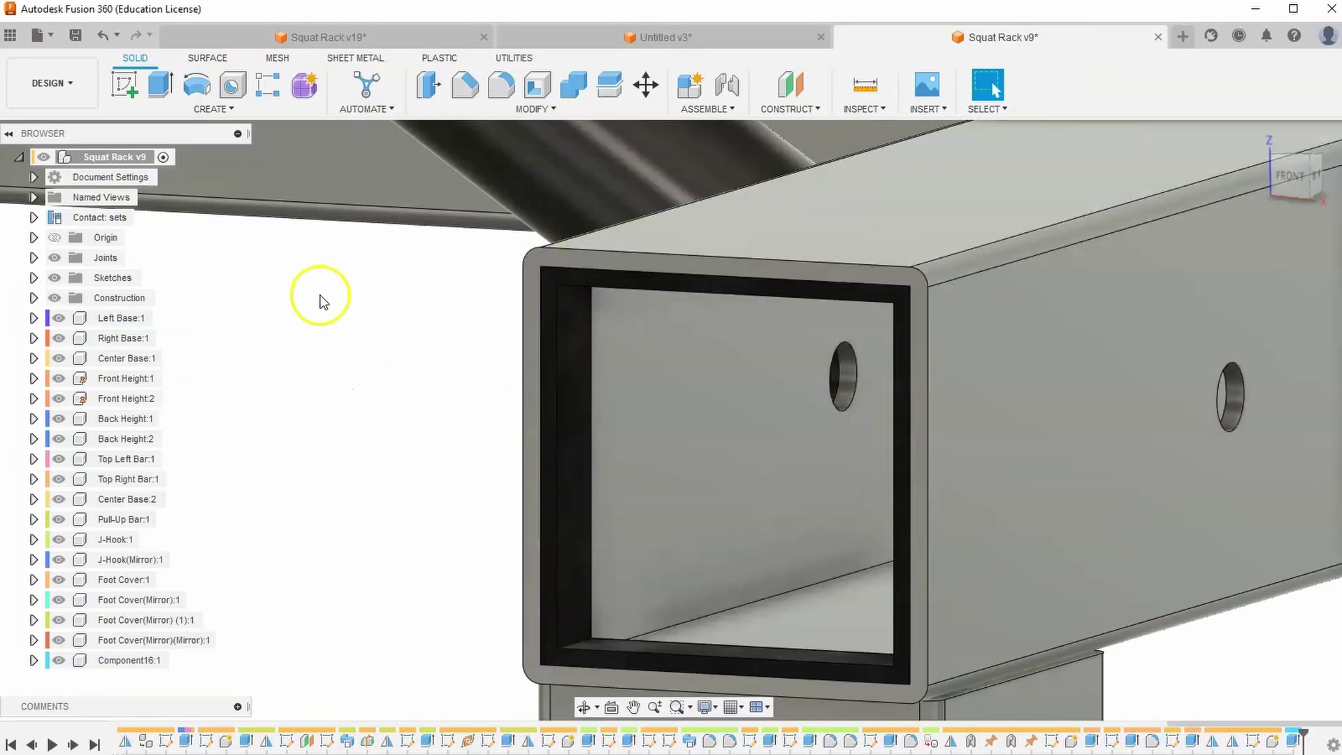
- Make the tube plug's sketch, Sketch38, visible again
click(608, 262)
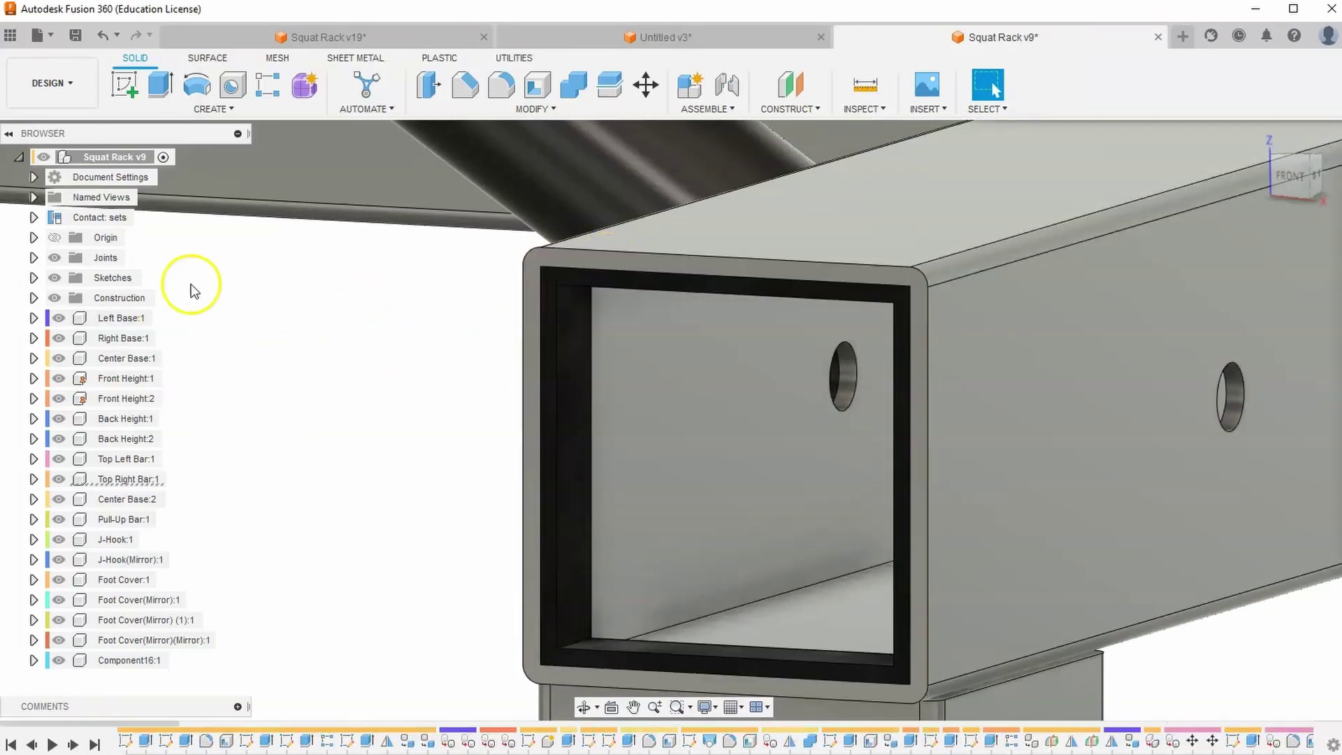
click(33, 278)
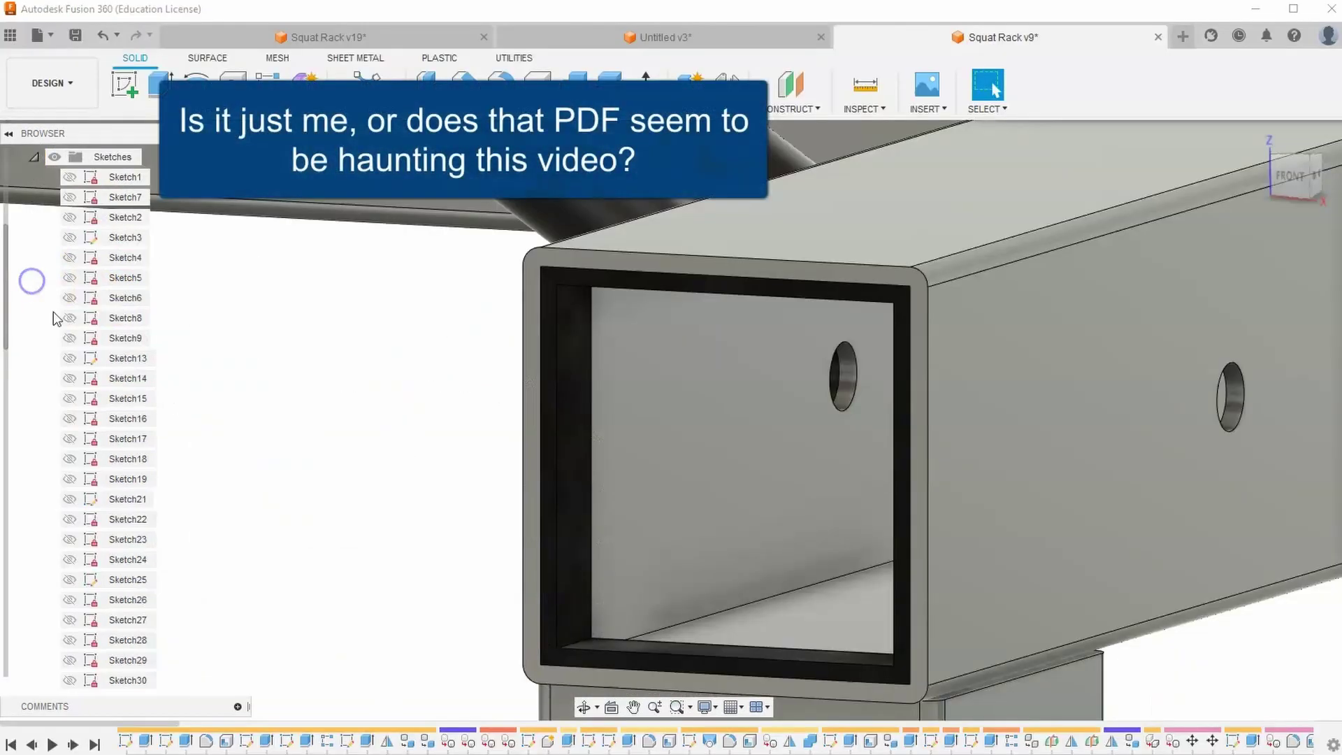
scroll(123, 541, down, 2)
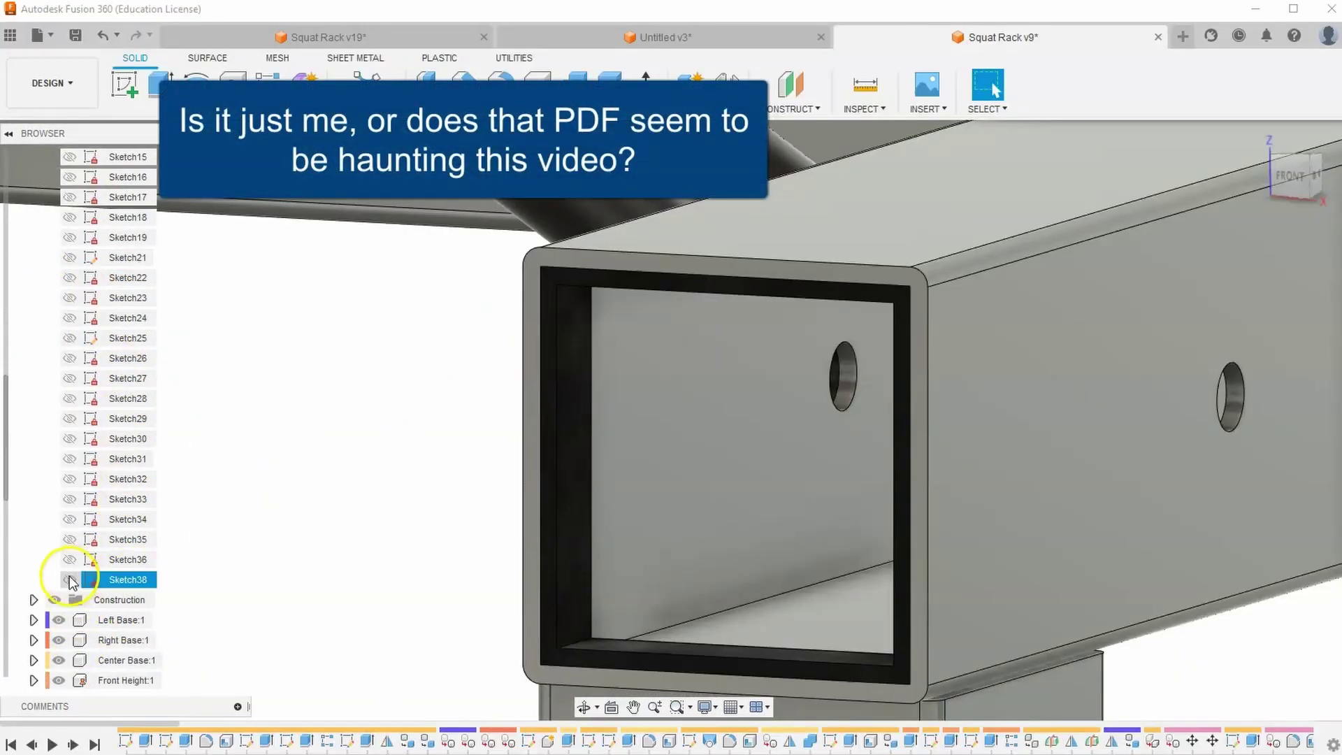
click(70, 580)
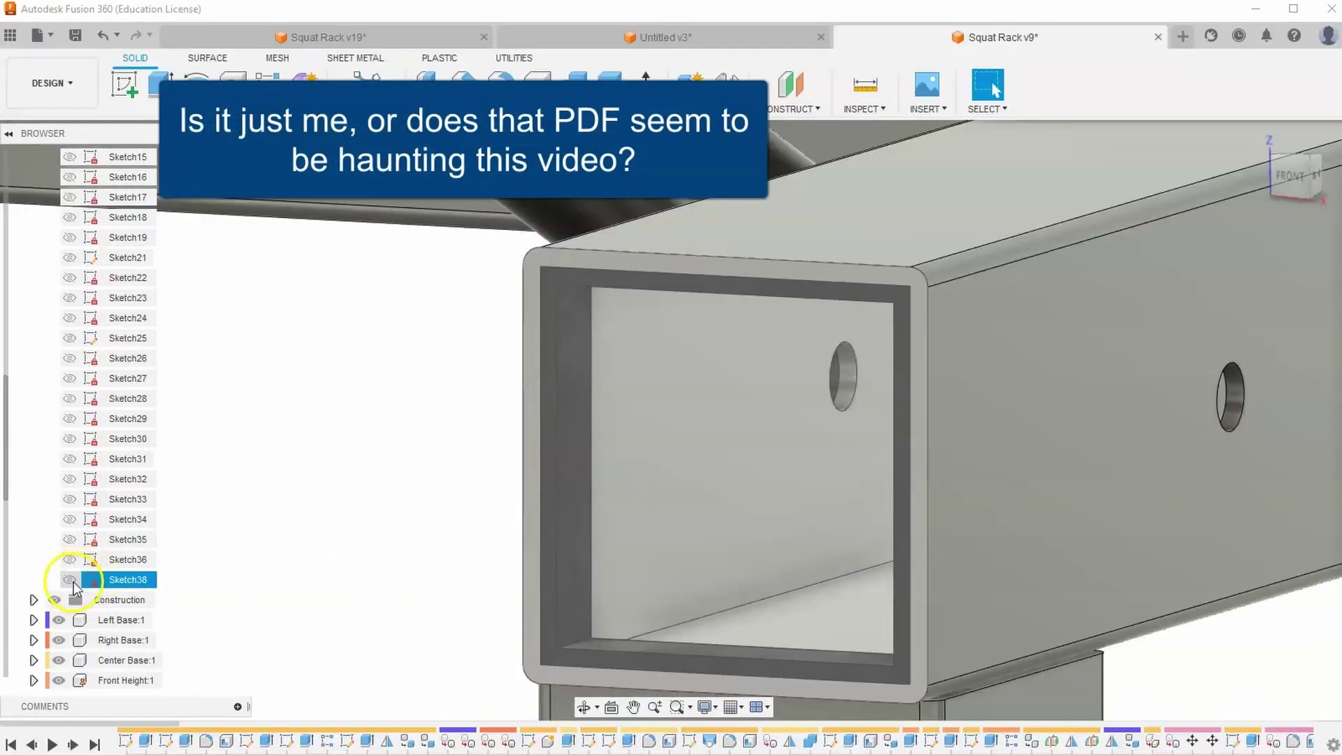
click(72, 581)
scroll(283, 480, down, 1)
scroll(287, 486, down, 1)
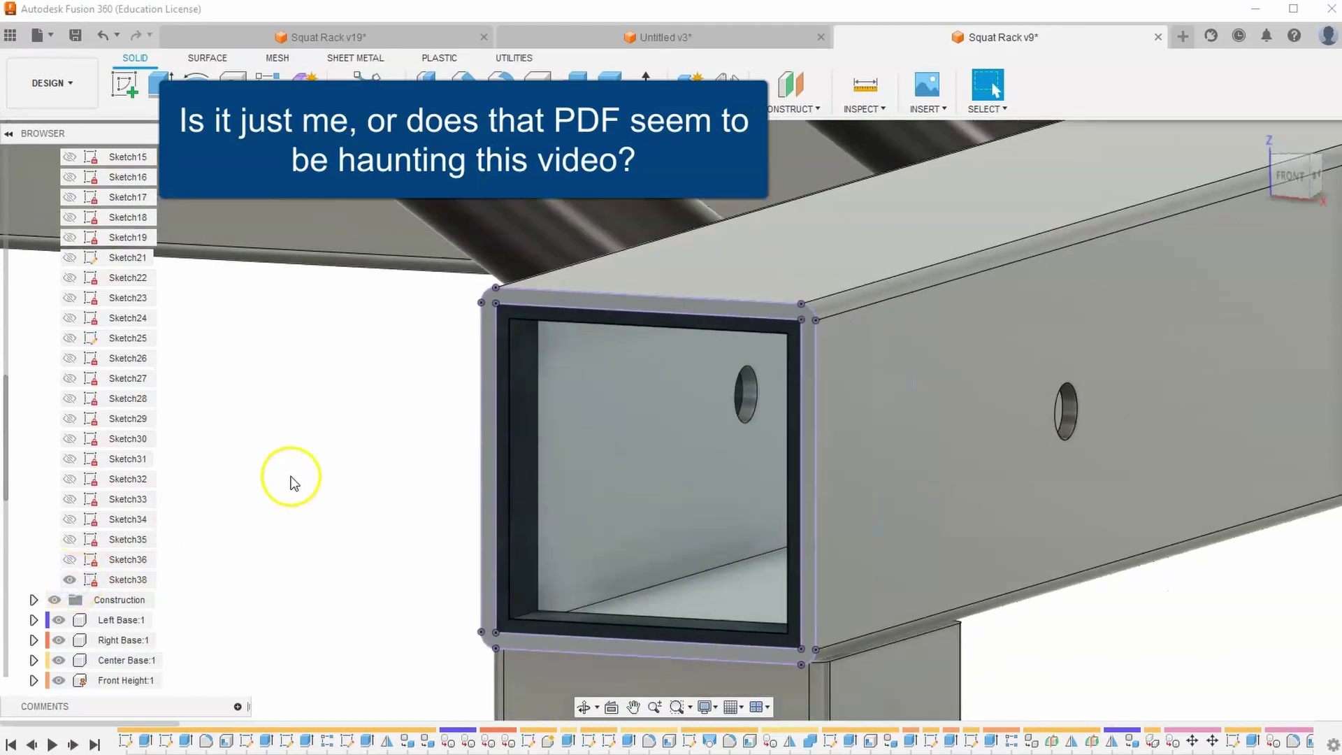
- Start an extrusion of all three profiles of the plug sketch and hide the Top Right Bar
click(159, 85)
click(636, 309)
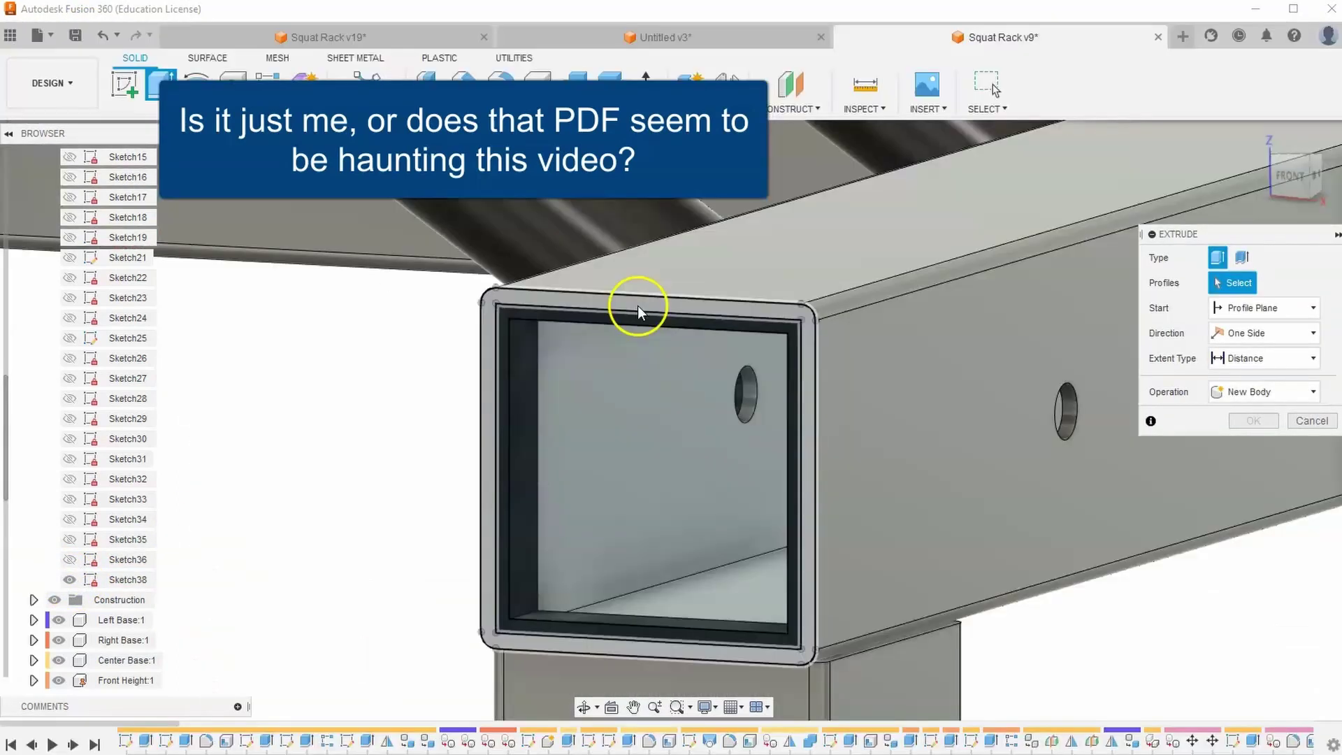
scroll(631, 313, up, 1)
click(616, 314)
click(622, 307)
click(643, 413)
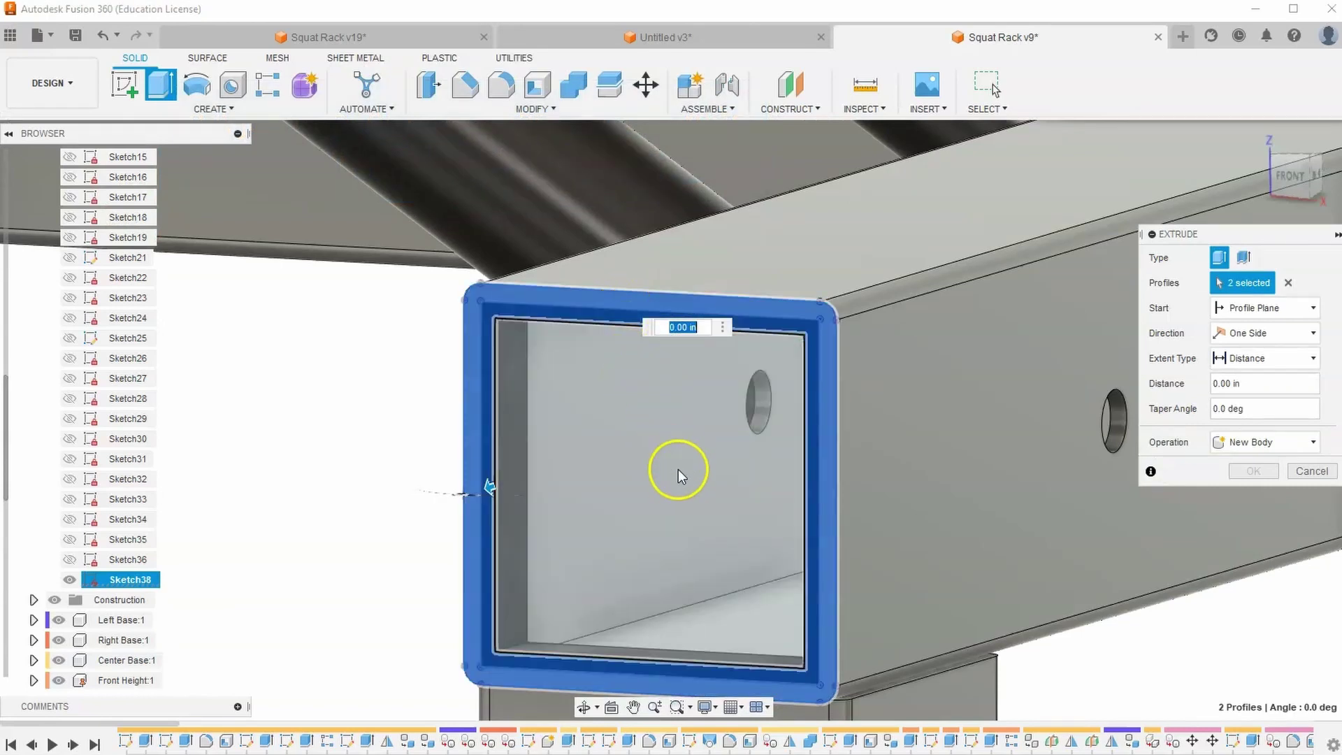
click(689, 500)
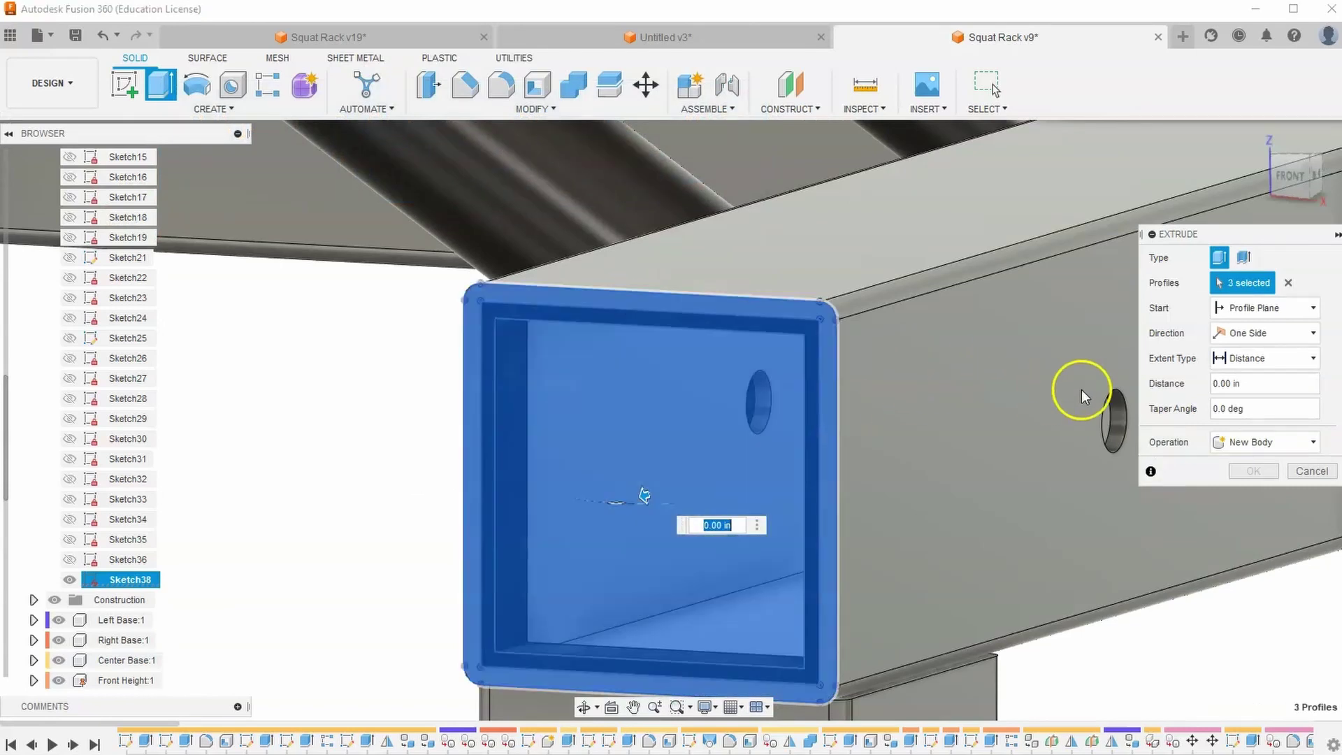
scroll(103, 600, down, 3)
scroll(103, 600, down, 2)
scroll(81, 599, down, 1)
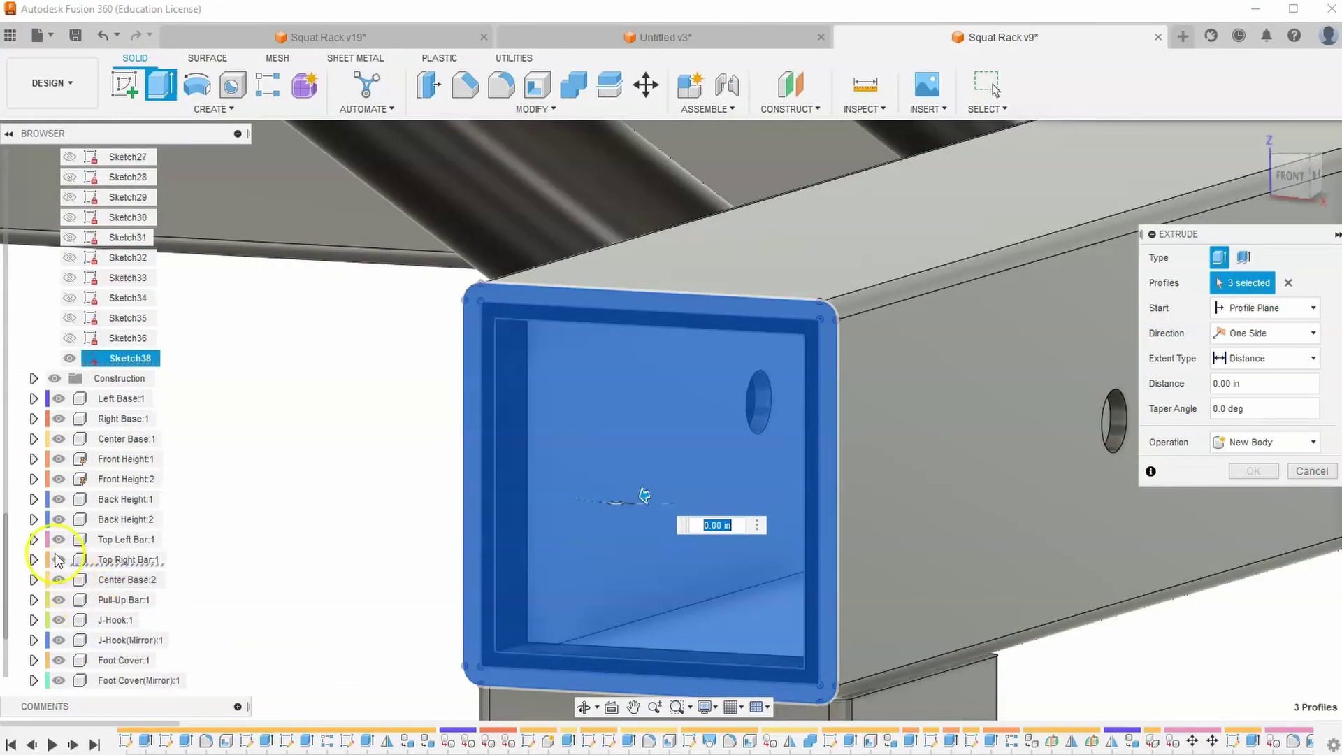
click(60, 560)
- Extrude the selected profiles 0.5 in outward from the bar's end, joined to the tube plug
scroll(290, 465, down, 2)
mouse_move(566, 495)
mouse_down()
mouse_move(584, 488)
mouse_move(563, 490)
mouse_up()
text(.5)
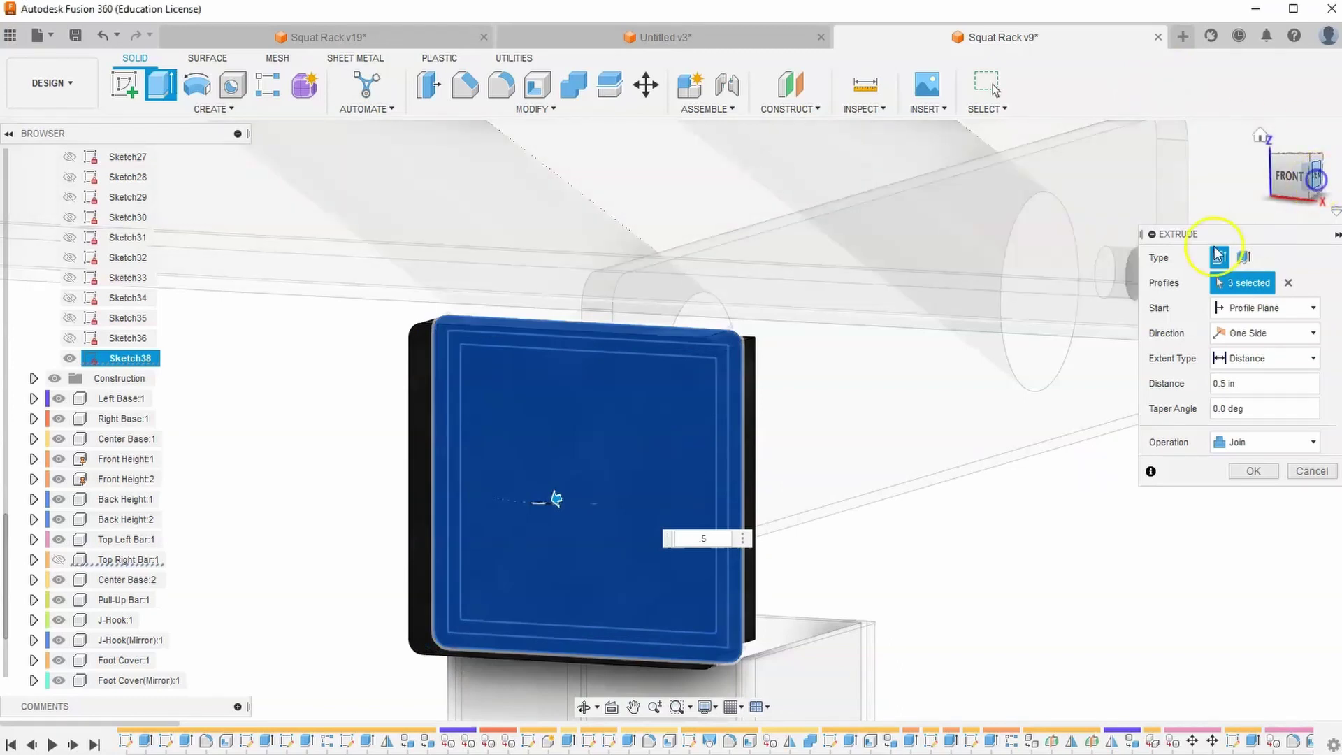
click(1317, 179)
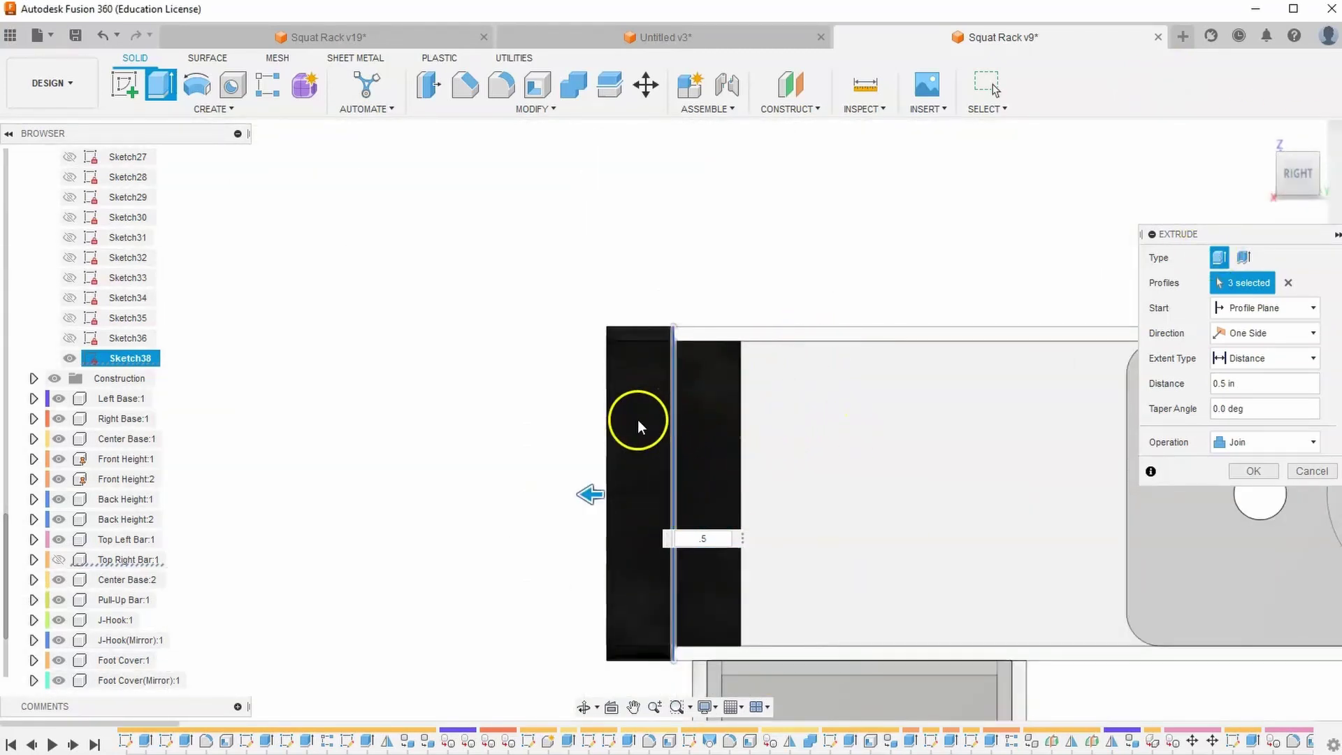
click(1293, 169)
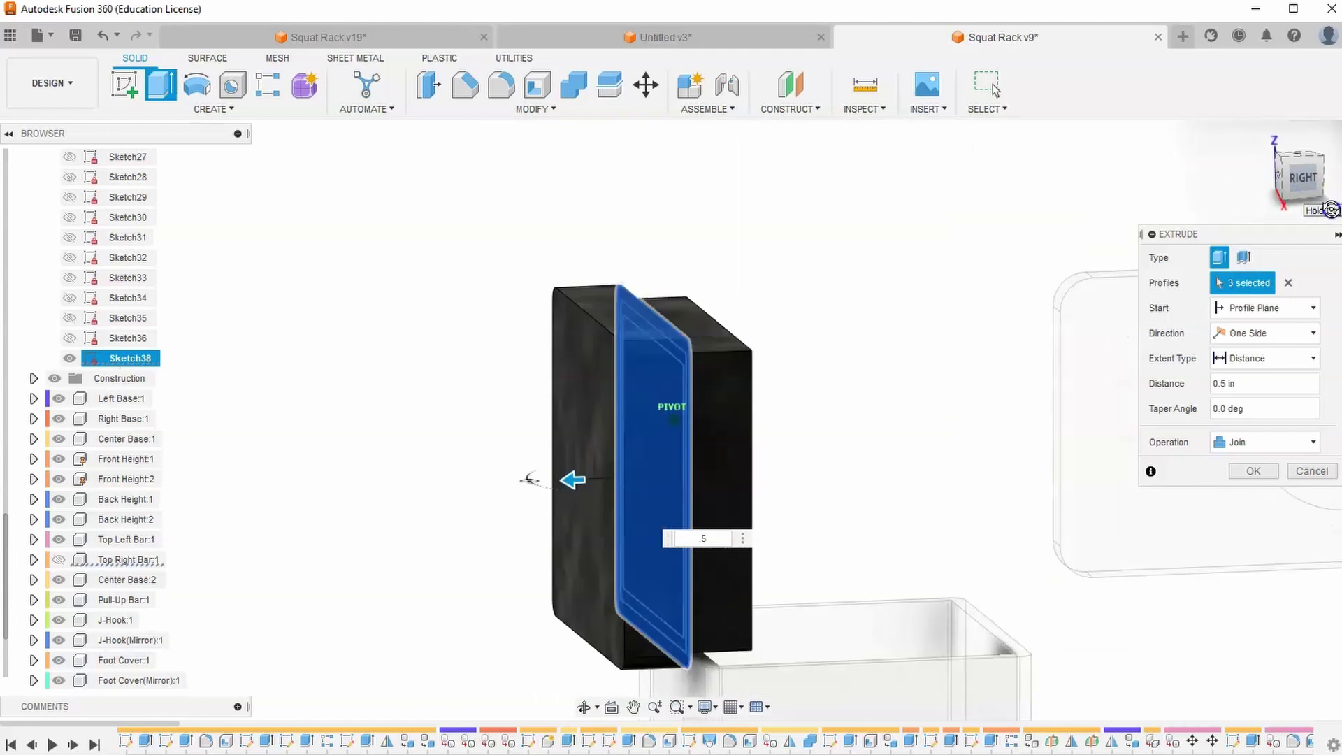
click(1249, 473)
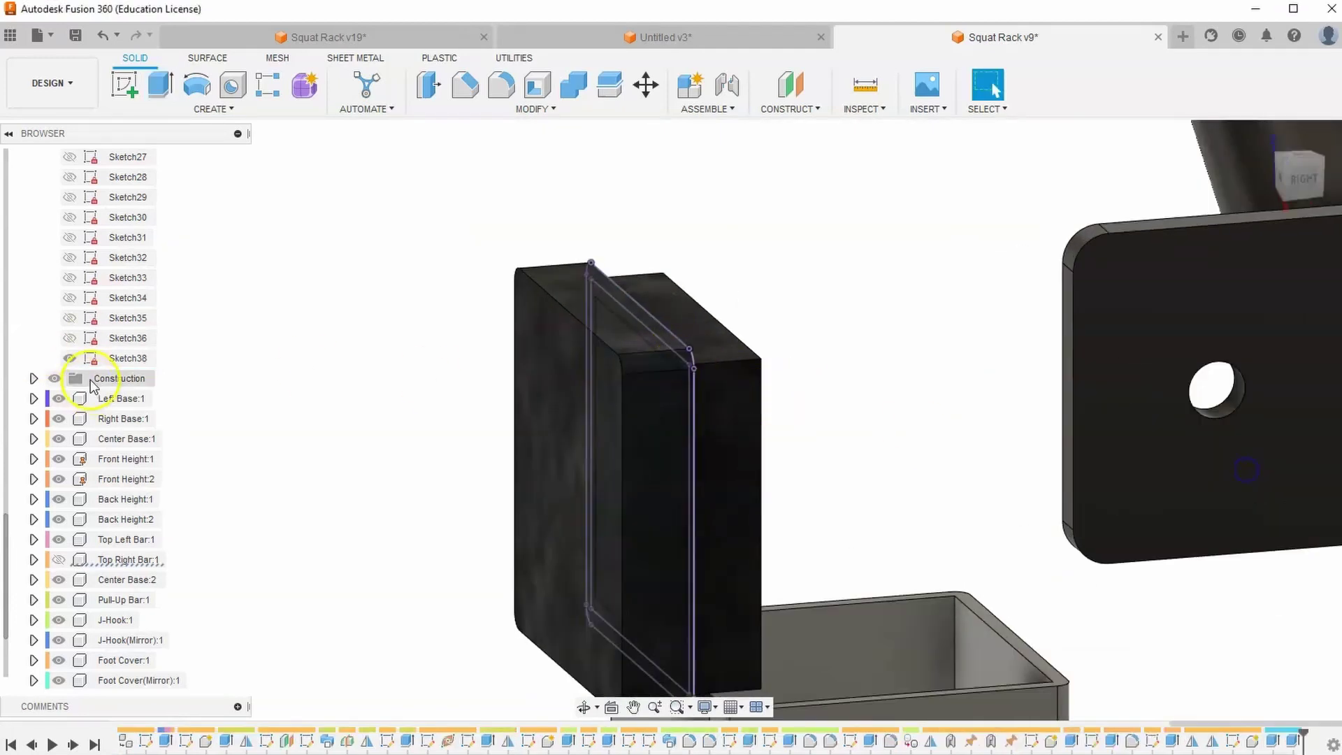
- Hide the tube plug's sketch, collapse the sketch list and show the Top Right Bar again
click(73, 360)
click(70, 358)
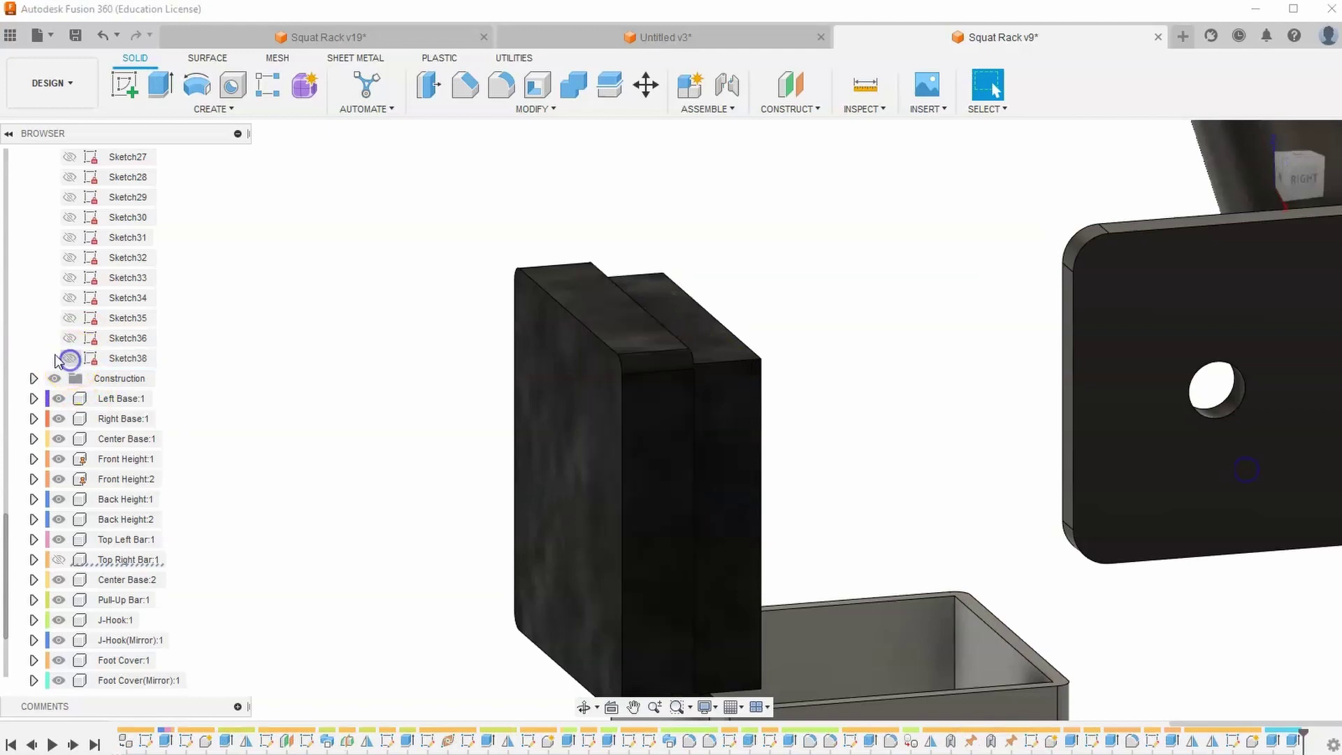
scroll(66, 280, up, 6)
click(77, 244)
scroll(69, 241, up, 4)
click(34, 219)
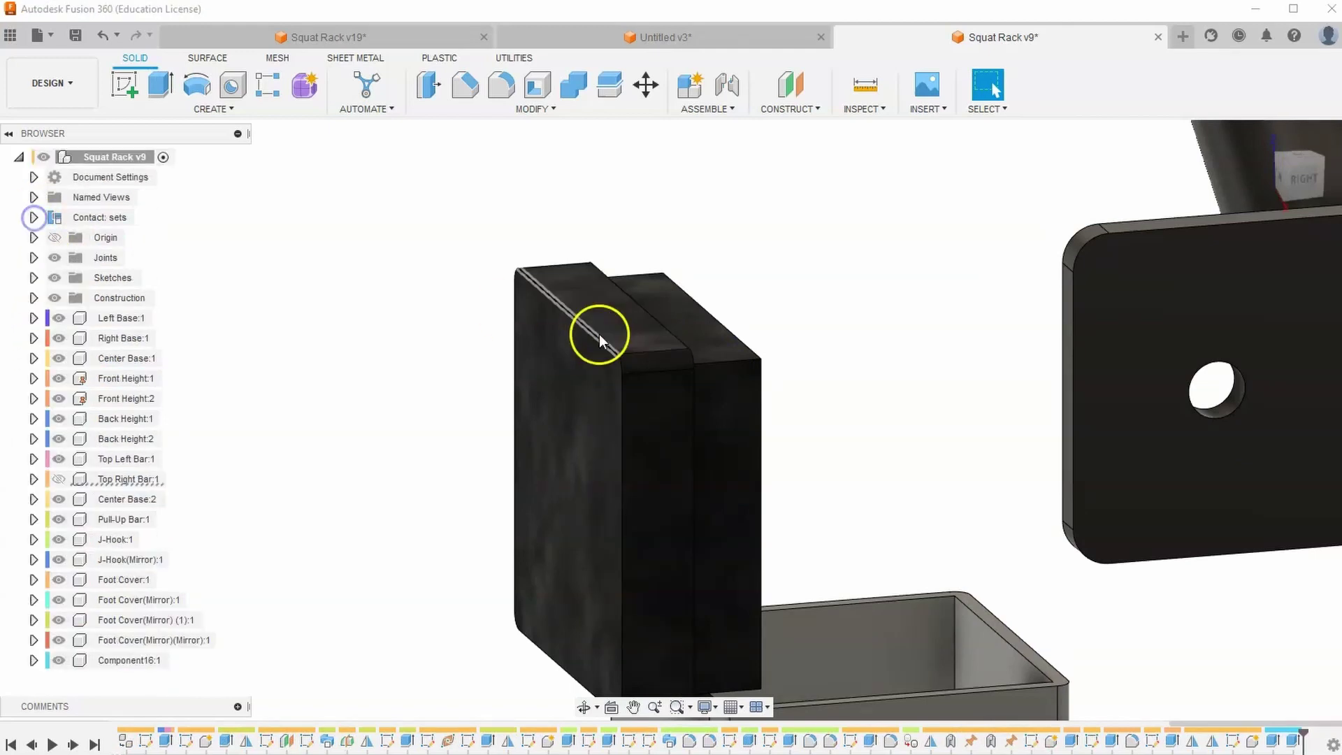
scroll(600, 339, down, 3)
middle_drag(741, 338, 778, 265)
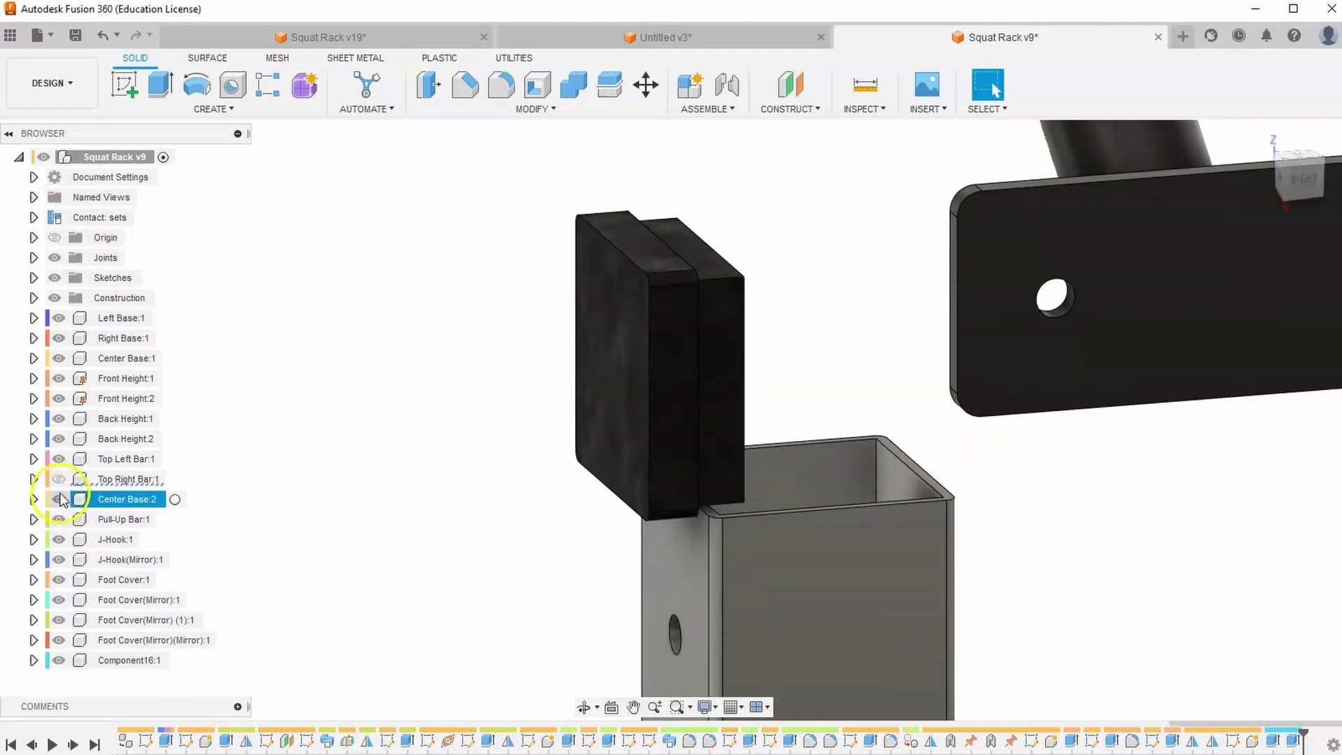
click(59, 479)
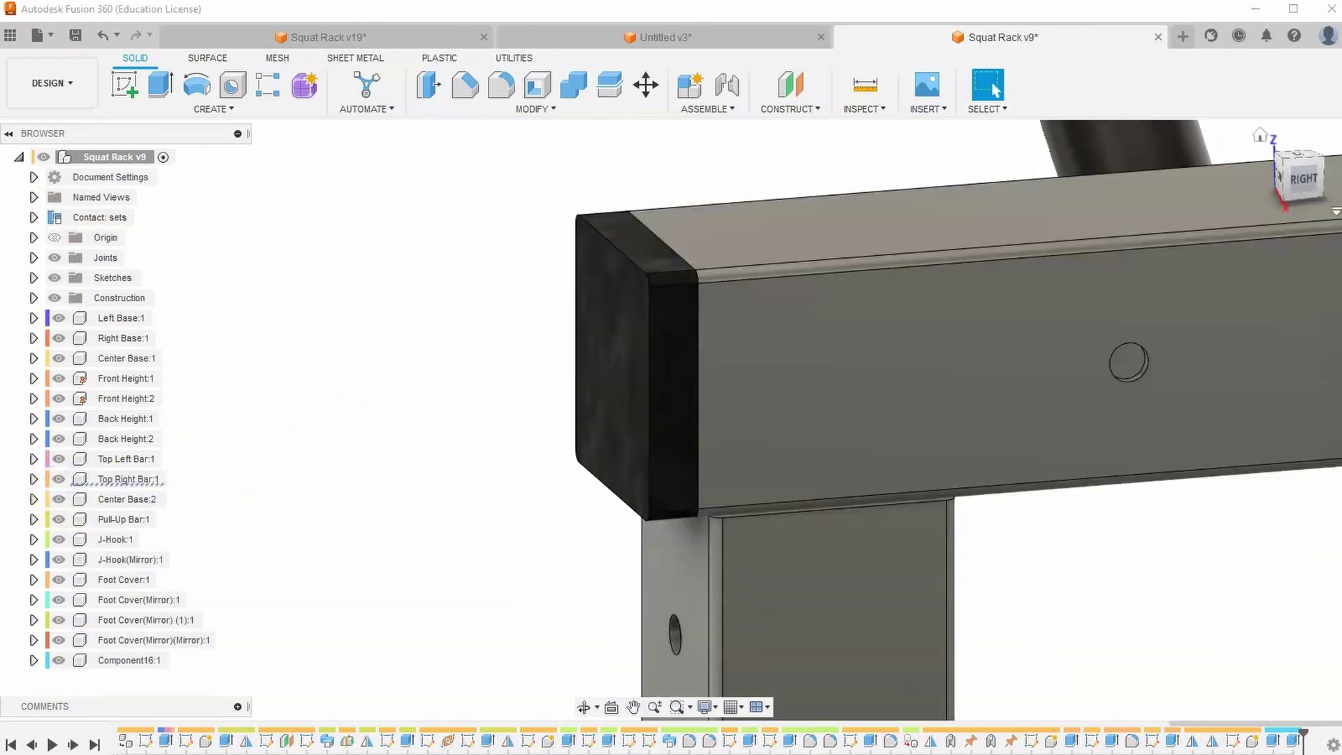
- Mirror the top right bar's tube plug component across the vertical origin plane onto the front end of the Top Left Bar
drag(1299, 178, 1319, 196)
scroll(1177, 266, down, 2)
scroll(1106, 275, down, 3)
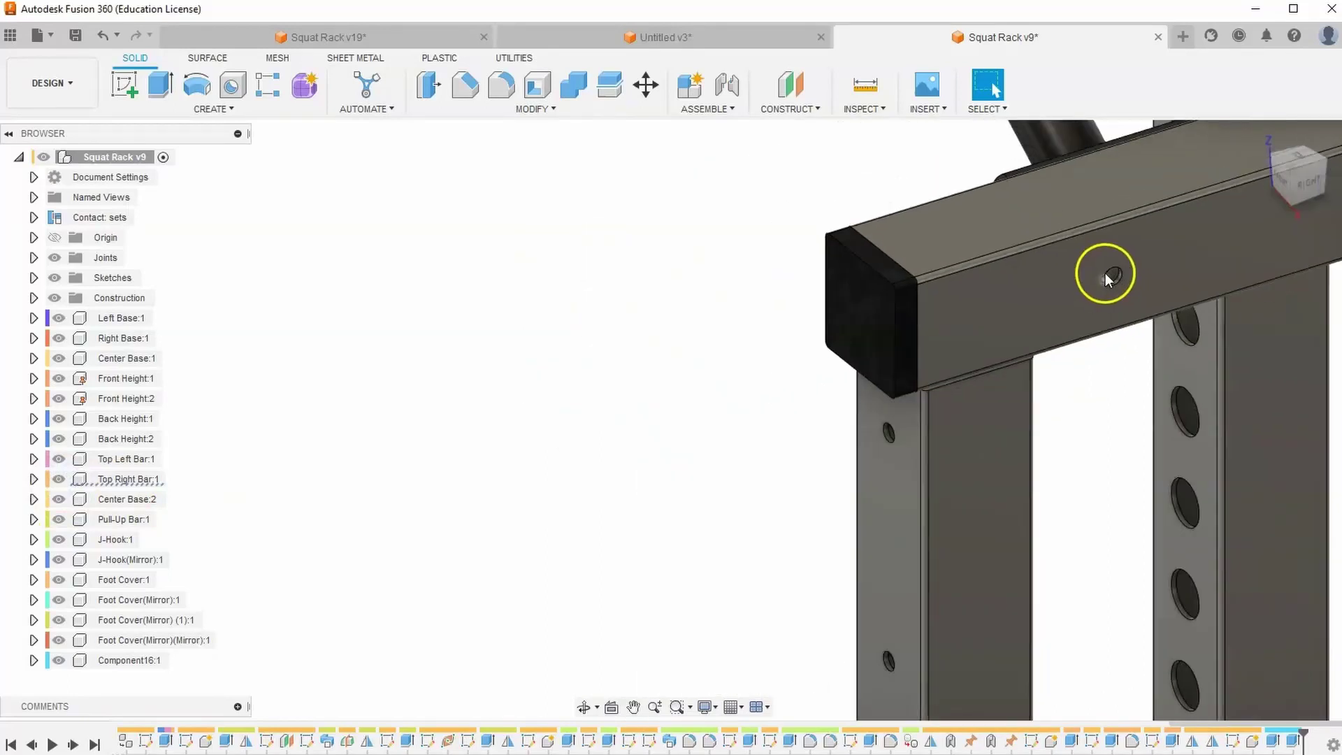
middle_drag(1105, 277, 1091, 346)
scroll(1091, 346, down, 8)
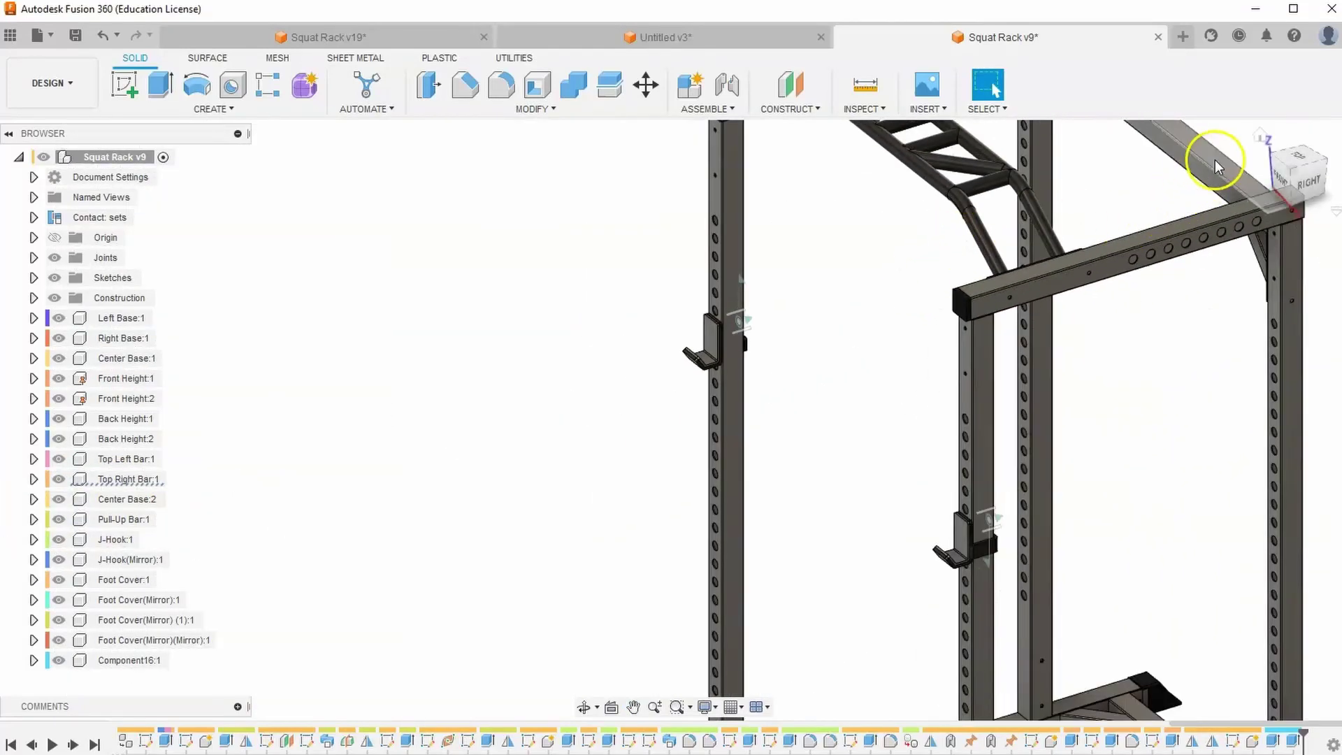
click(1258, 137)
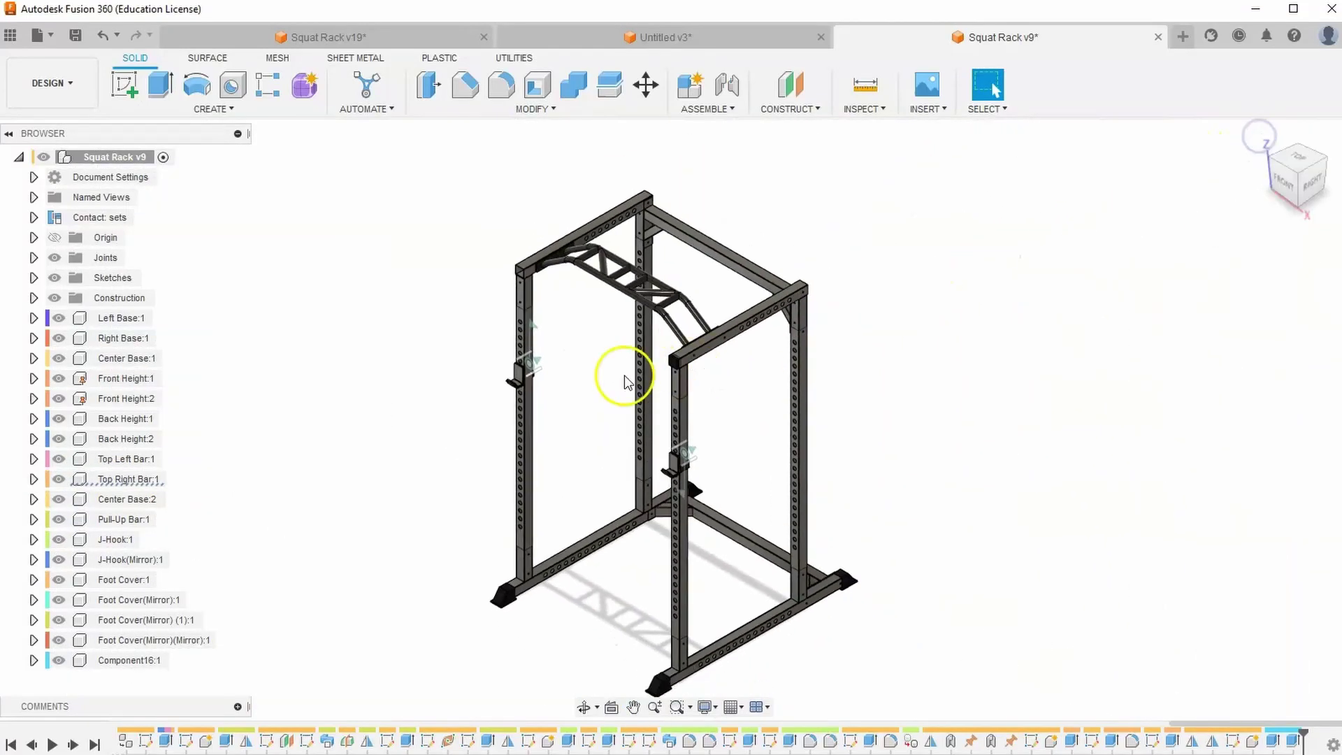
click(217, 110)
click(161, 500)
scroll(678, 442, up, 5)
scroll(714, 378, up, 2)
click(713, 376)
scroll(809, 221, down, 5)
click(1234, 308)
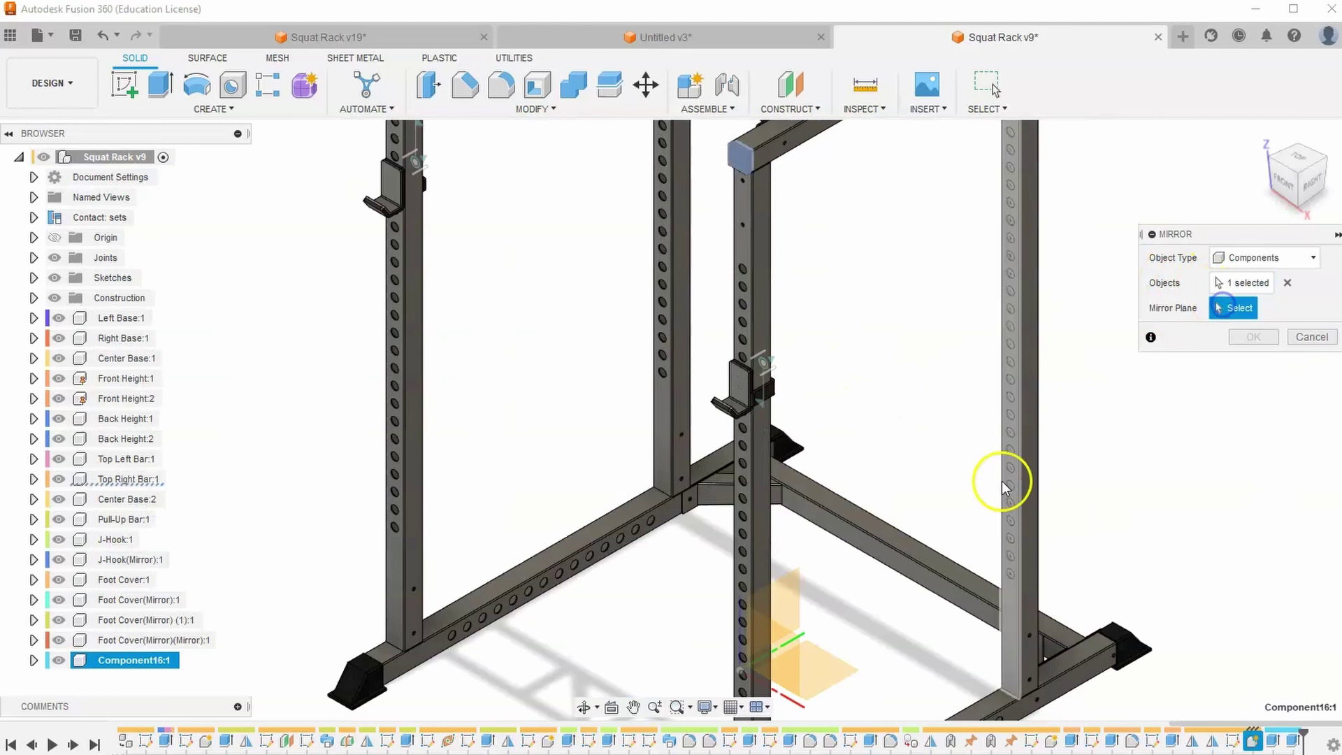
click(787, 599)
scroll(671, 467, down, 4)
scroll(435, 233, up, 3)
scroll(443, 275, up, 2)
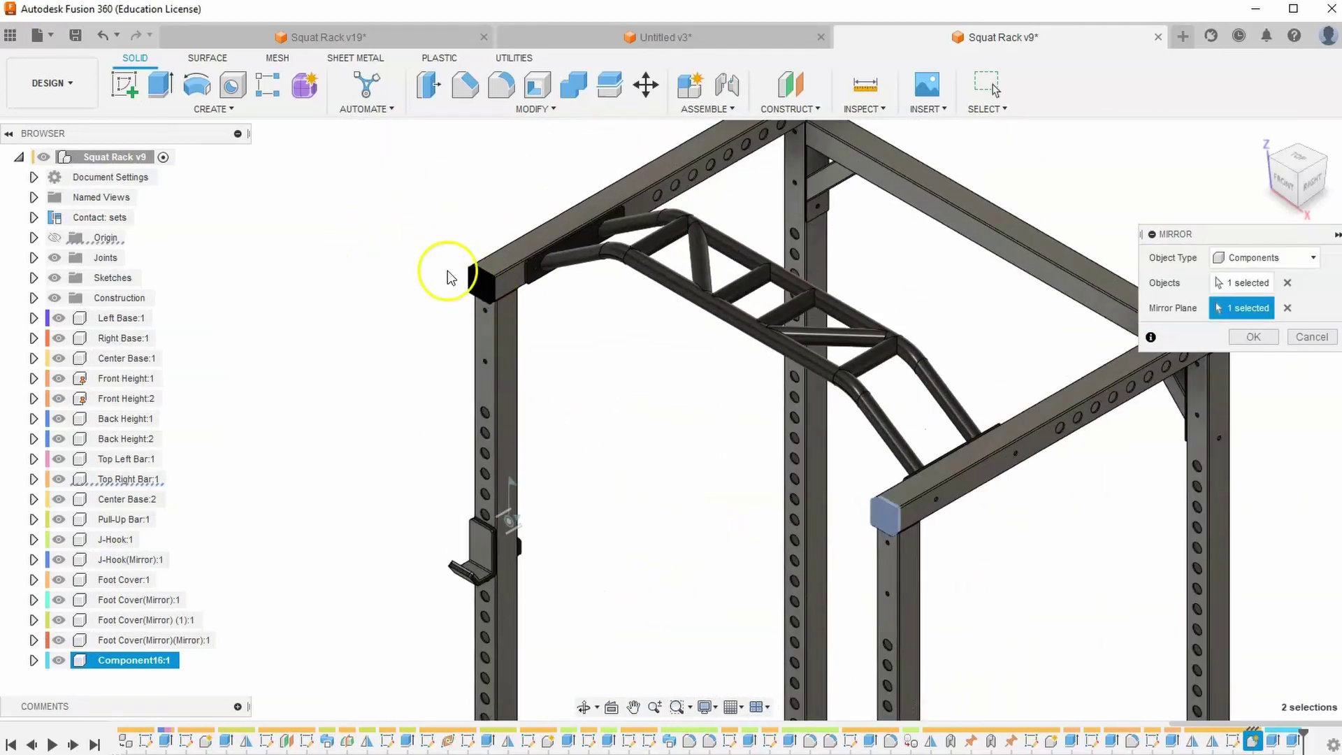
scroll(500, 297, down, 3)
click(1252, 337)
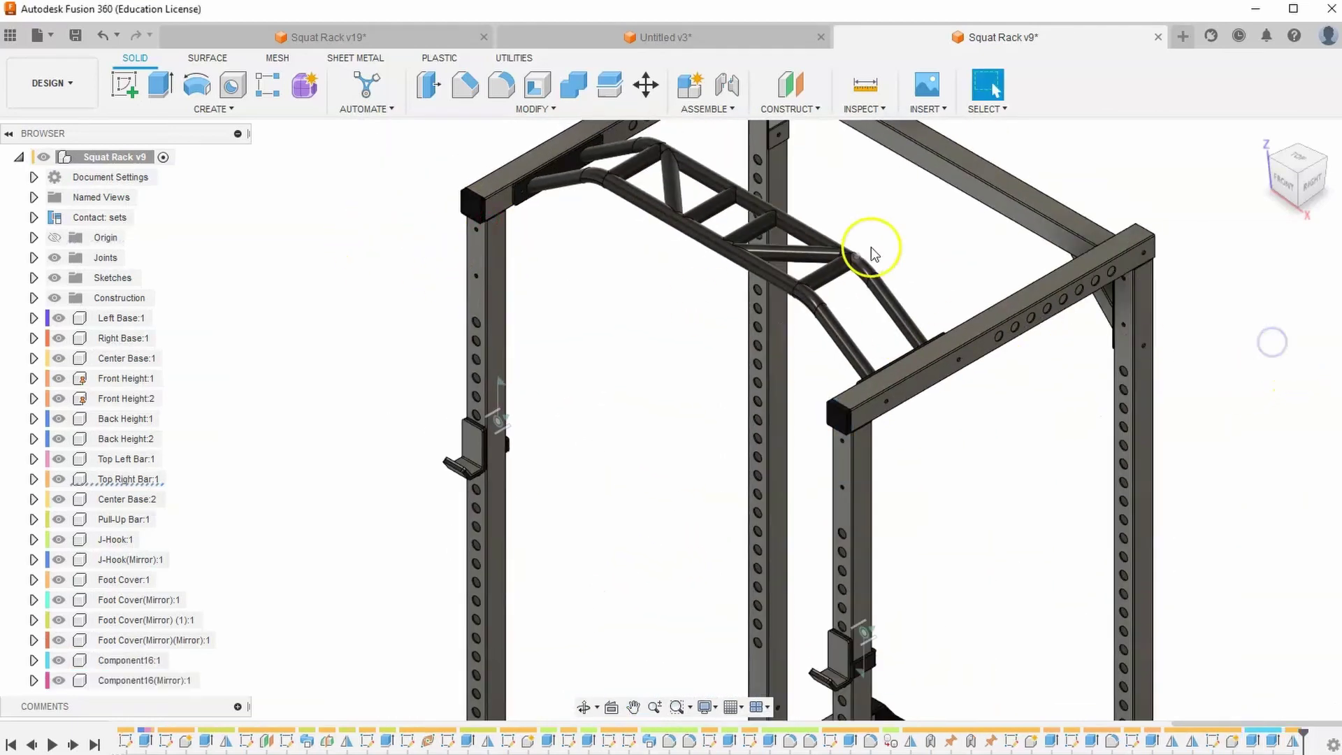
click(201, 116)
click(132, 504)
middle_drag(630, 473, 570, 382)
click(783, 323)
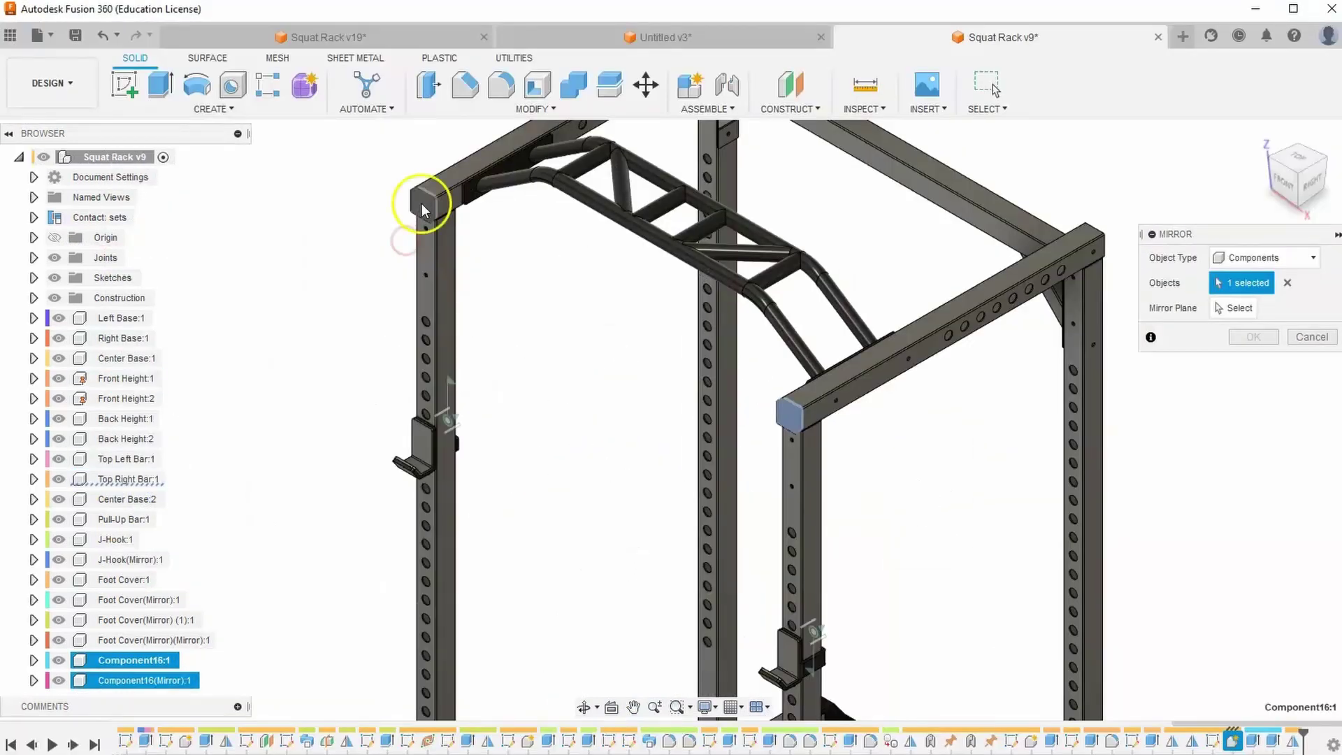
click(422, 209)
scroll(471, 240, down, 3)
click(1234, 309)
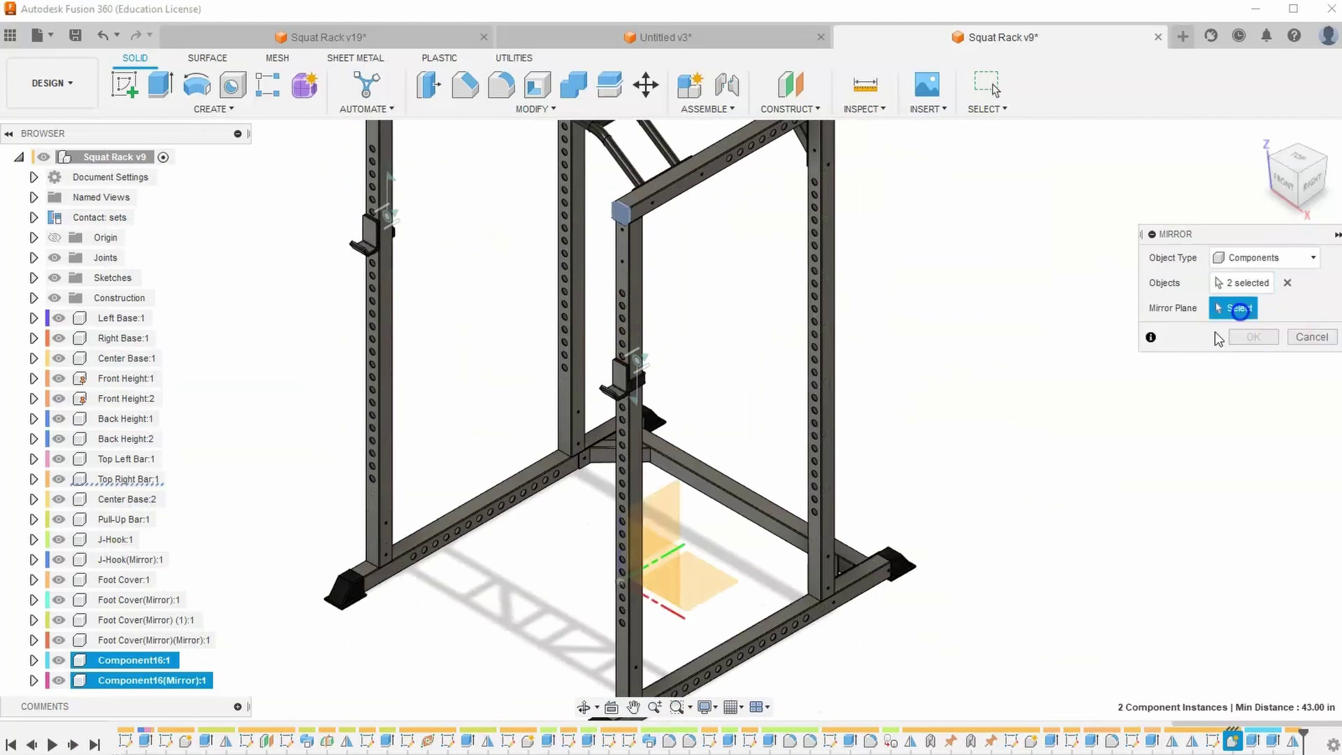
shift+middle_drag(664, 569, 665, 614)
click(668, 599)
scroll(812, 304, down, 1)
middle_drag(812, 304, 802, 442)
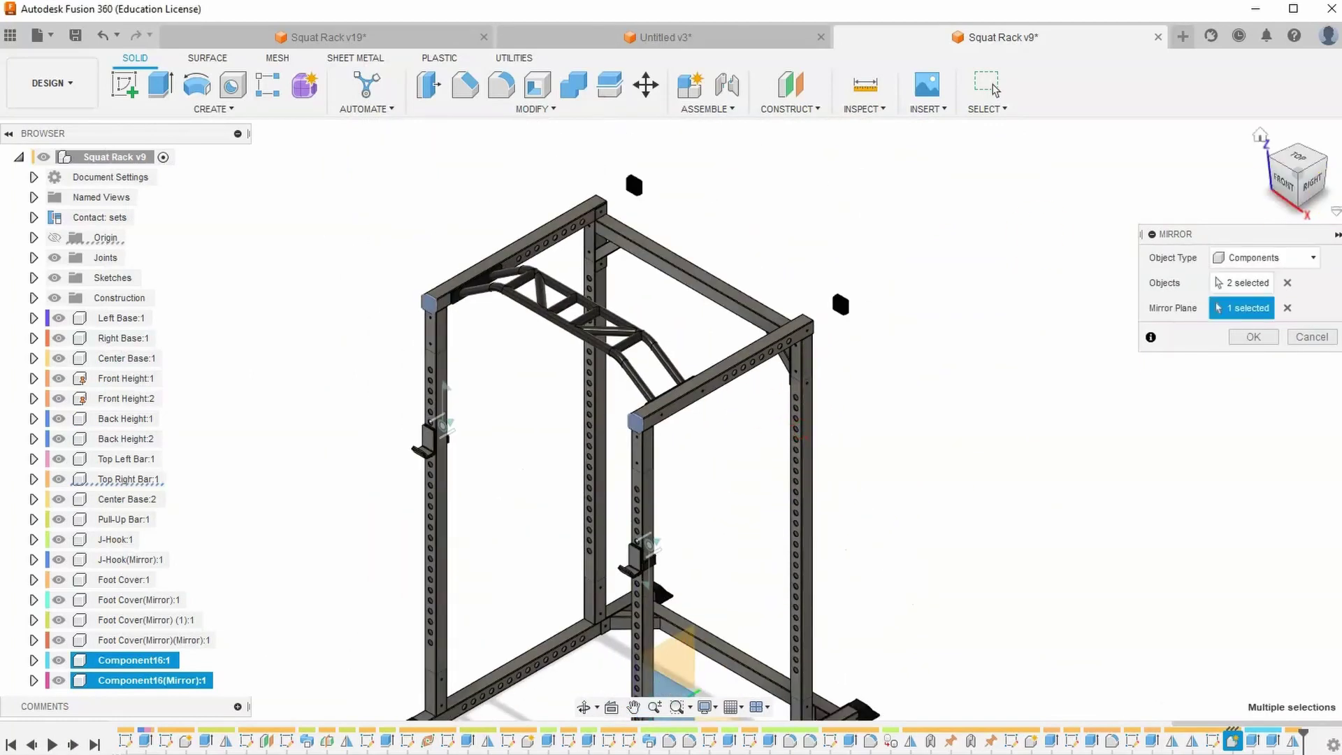
click(1313, 183)
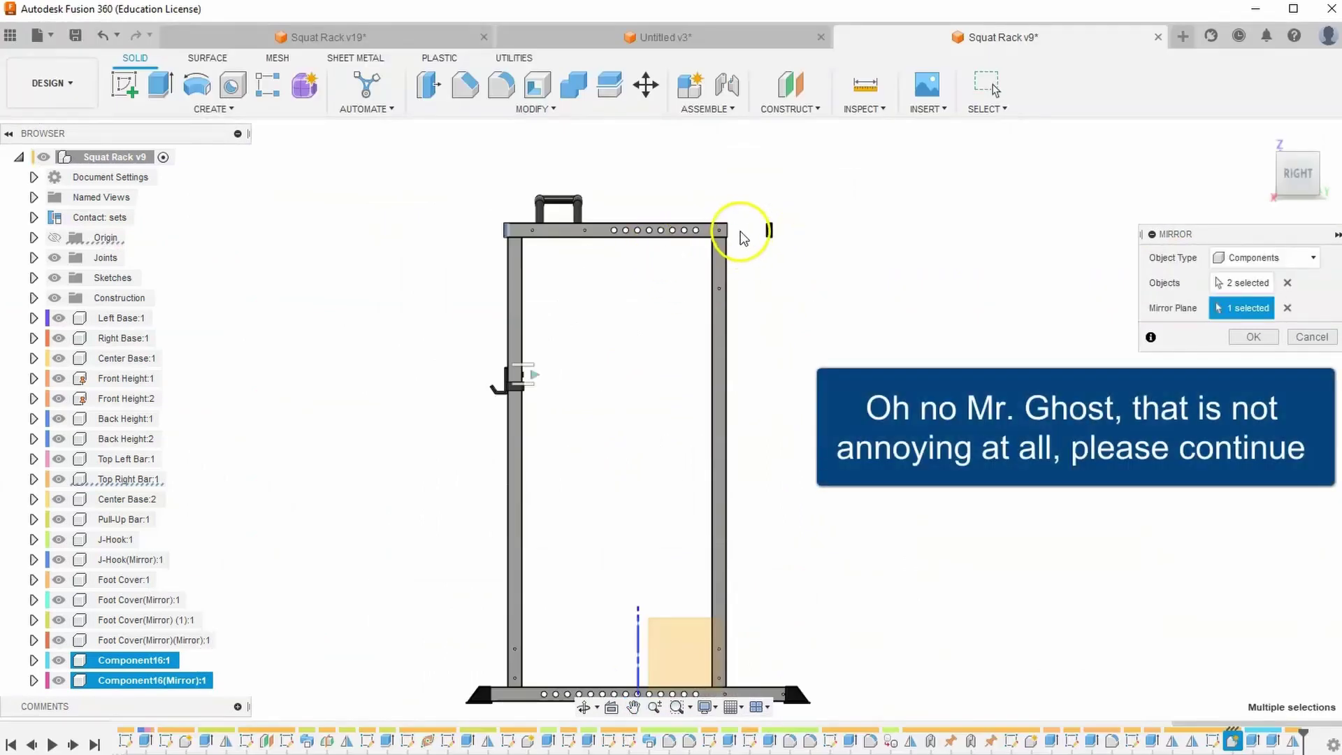
scroll(741, 234, up, 2)
scroll(733, 317, down, 3)
middle_drag(750, 267, 732, 210)
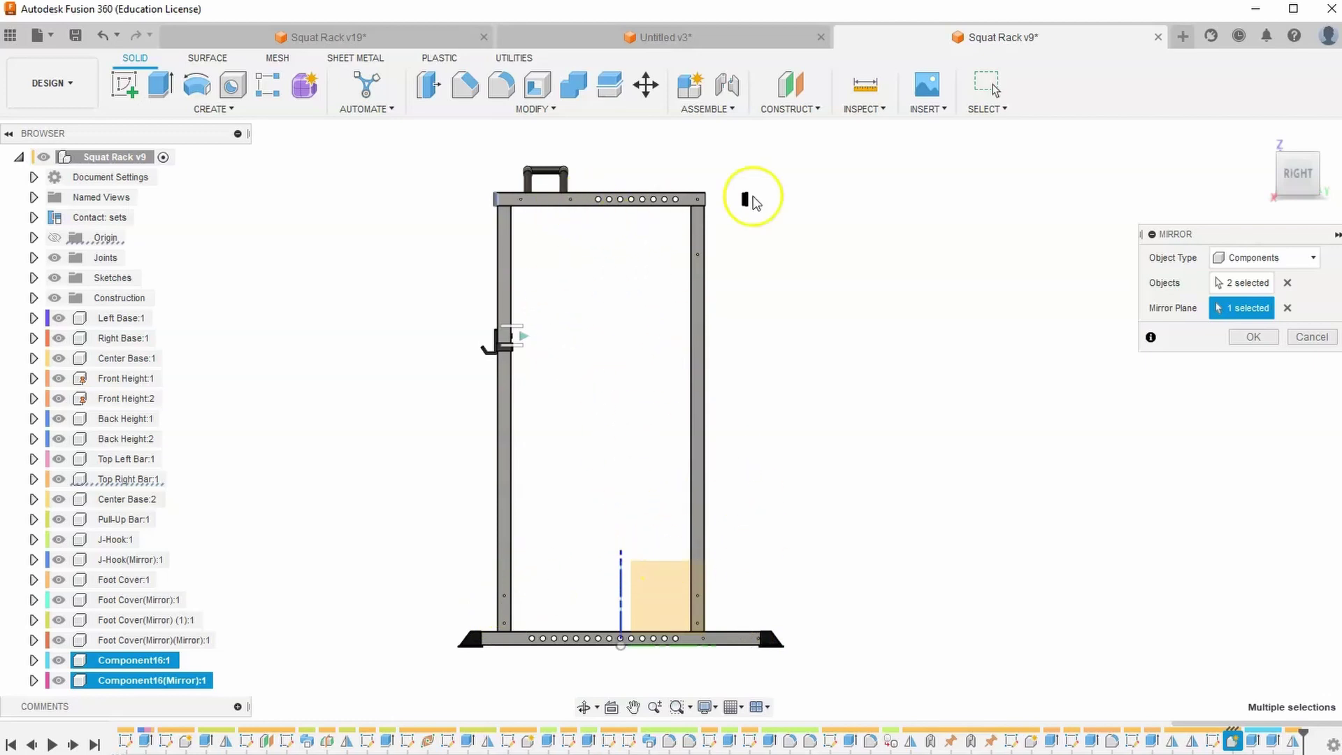
click(1312, 336)
click(1258, 141)
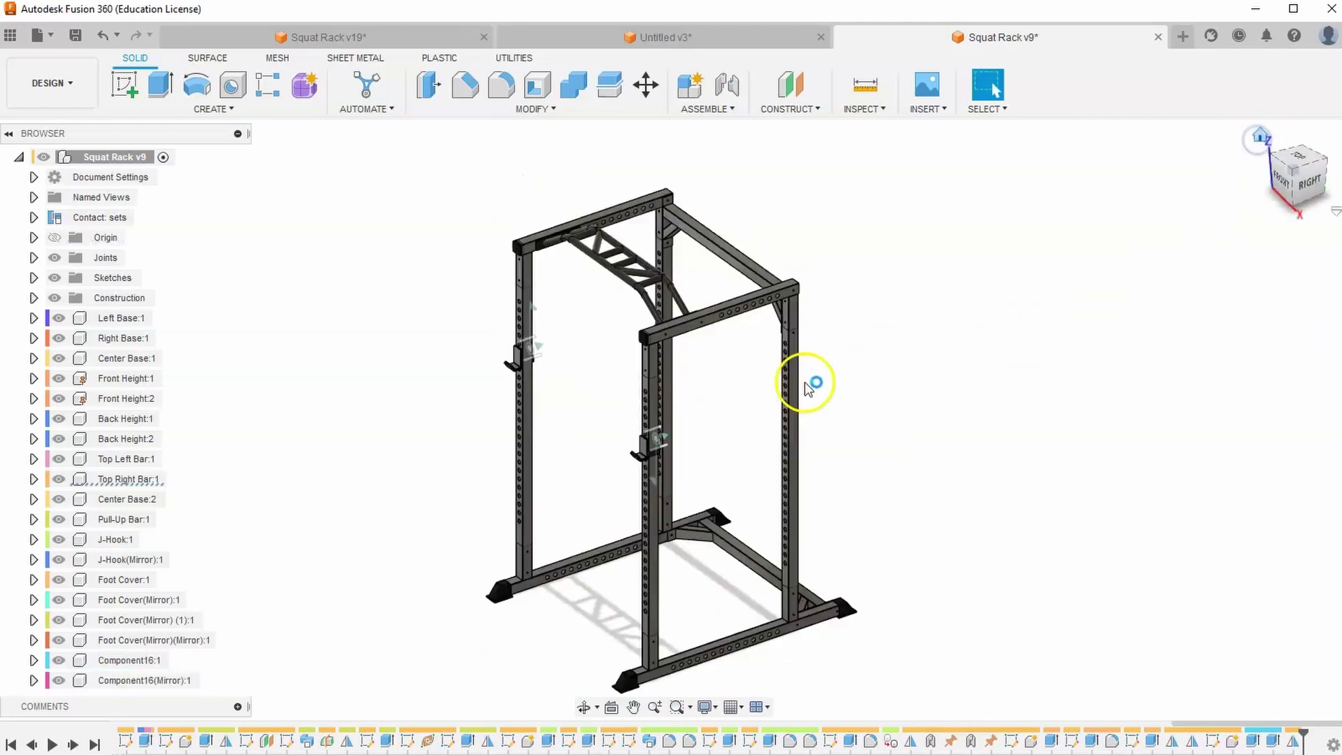
- Examine construction planes Plane1 to Plane5 for one lying midway between the front and back ends of the top bars
scroll(653, 380, up, 5)
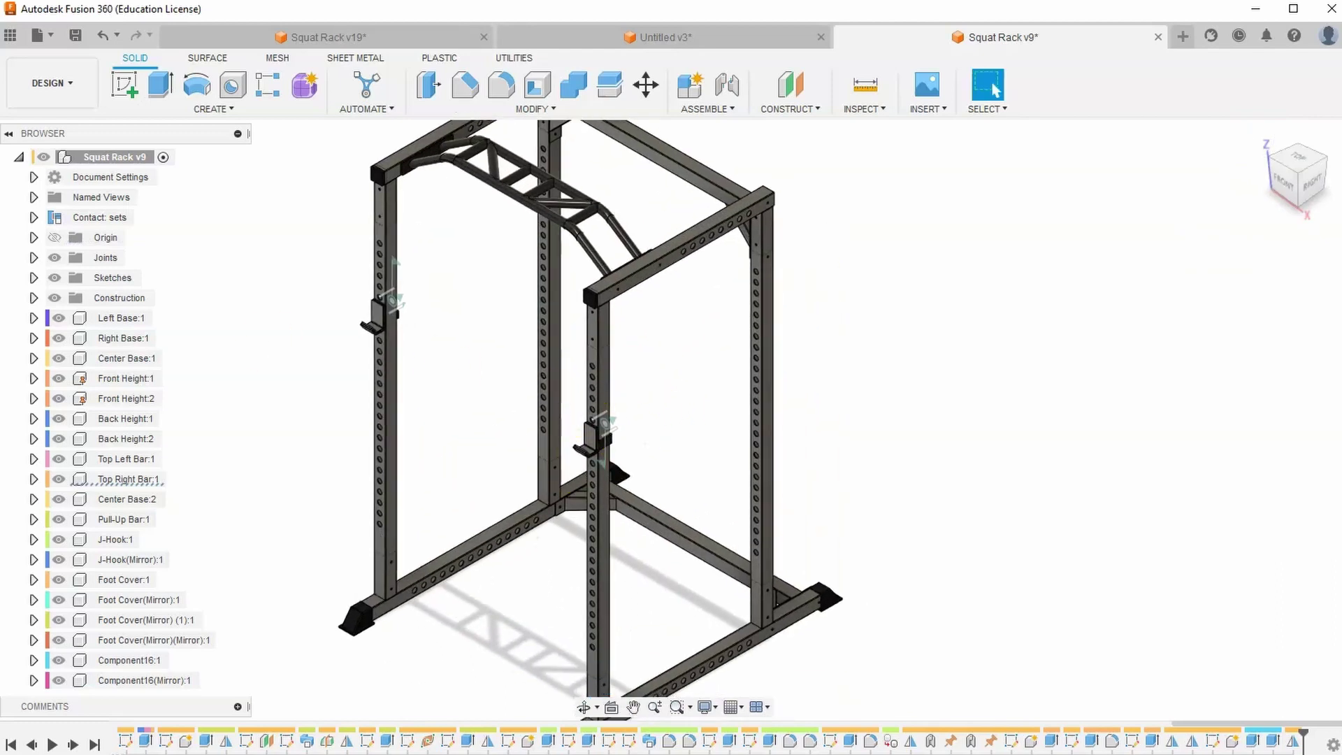
click(34, 298)
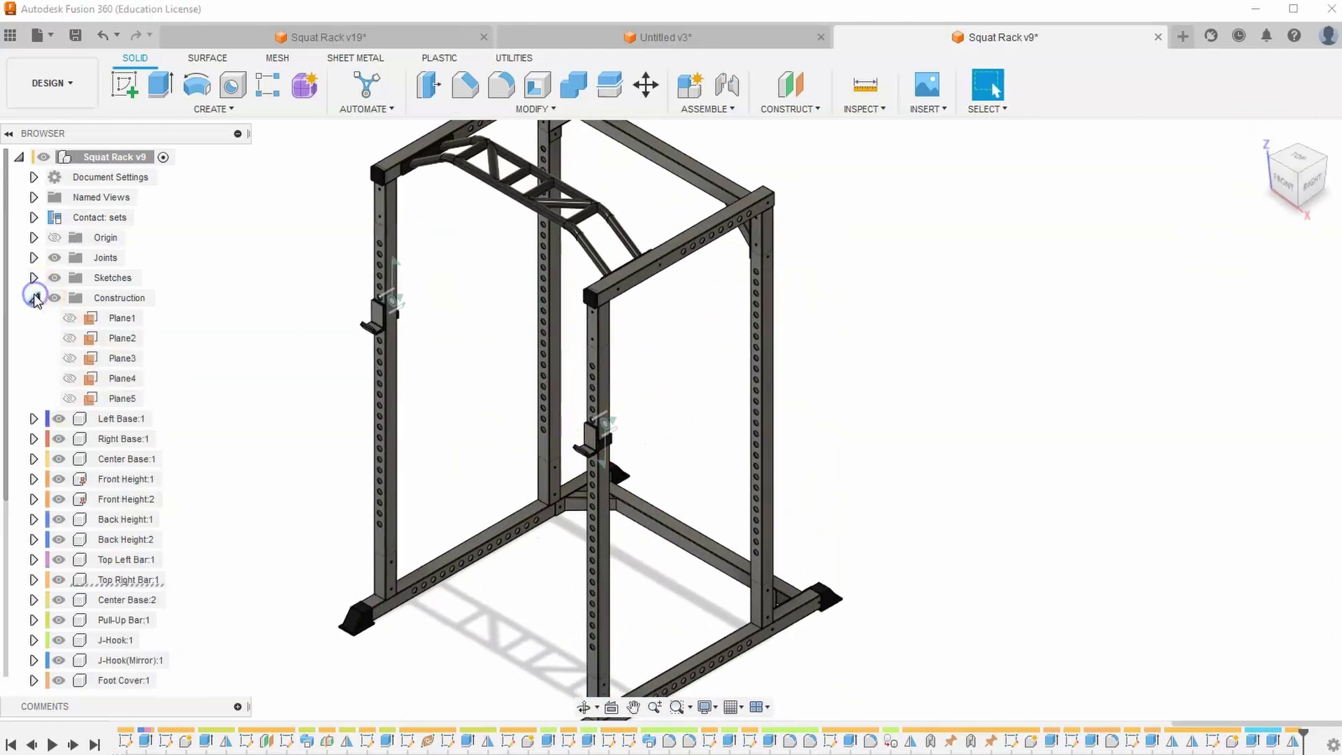
click(120, 399)
scroll(488, 185, up, 3)
middle_drag(488, 185, 484, 316)
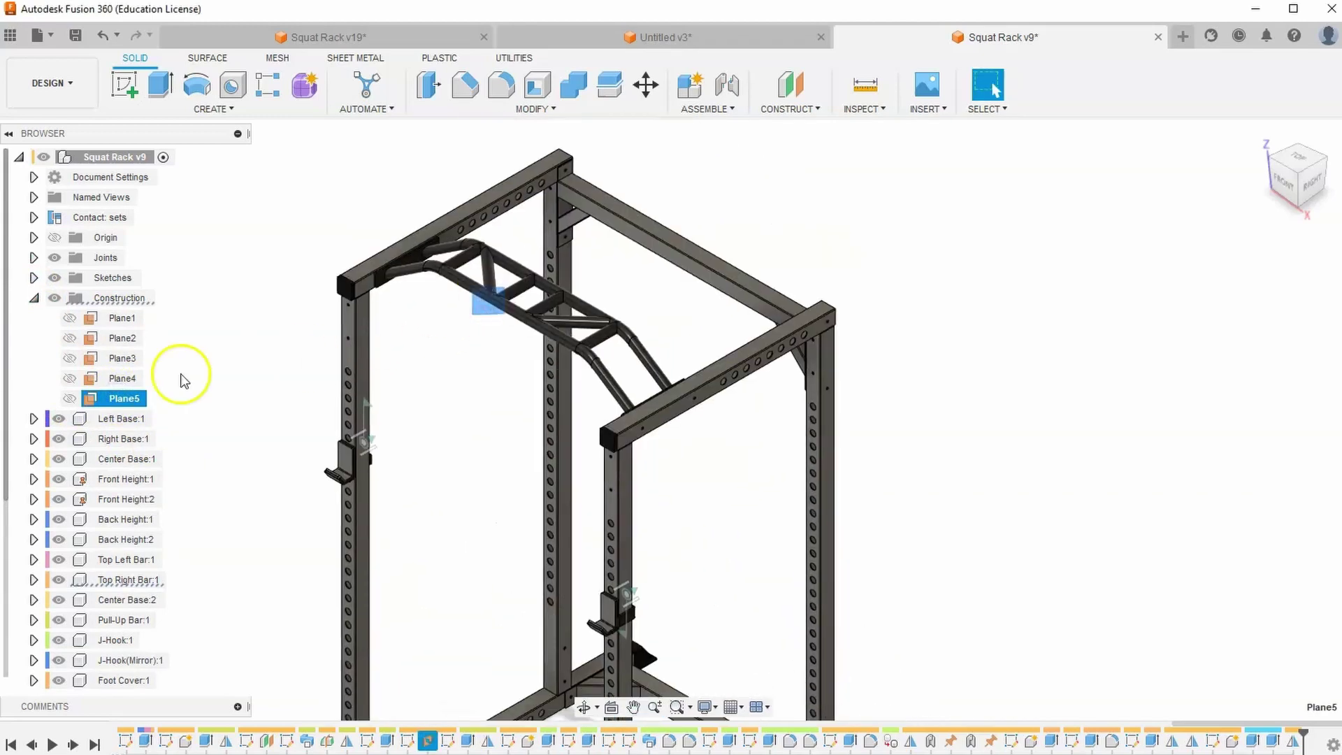
click(122, 379)
click(122, 358)
click(117, 340)
click(123, 320)
middle_drag(162, 367, 165, 224)
scroll(498, 541, down, 3)
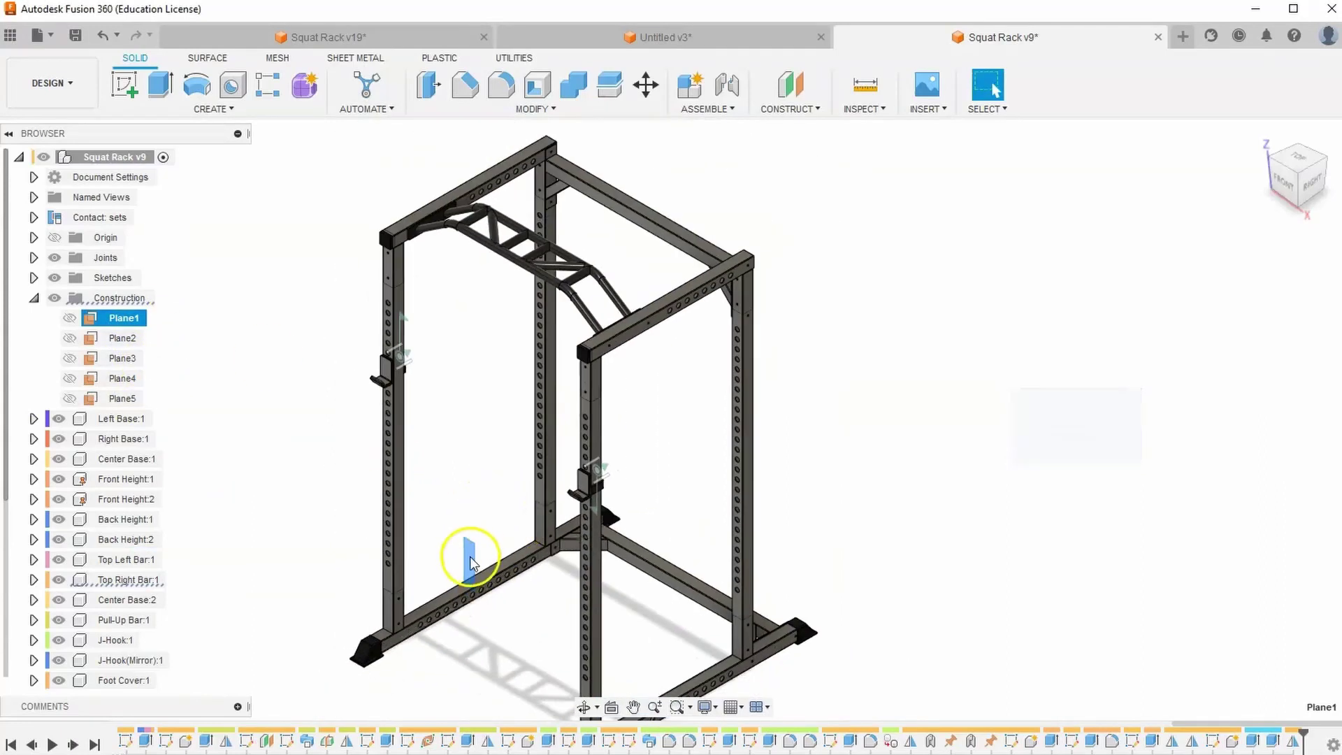
click(1312, 183)
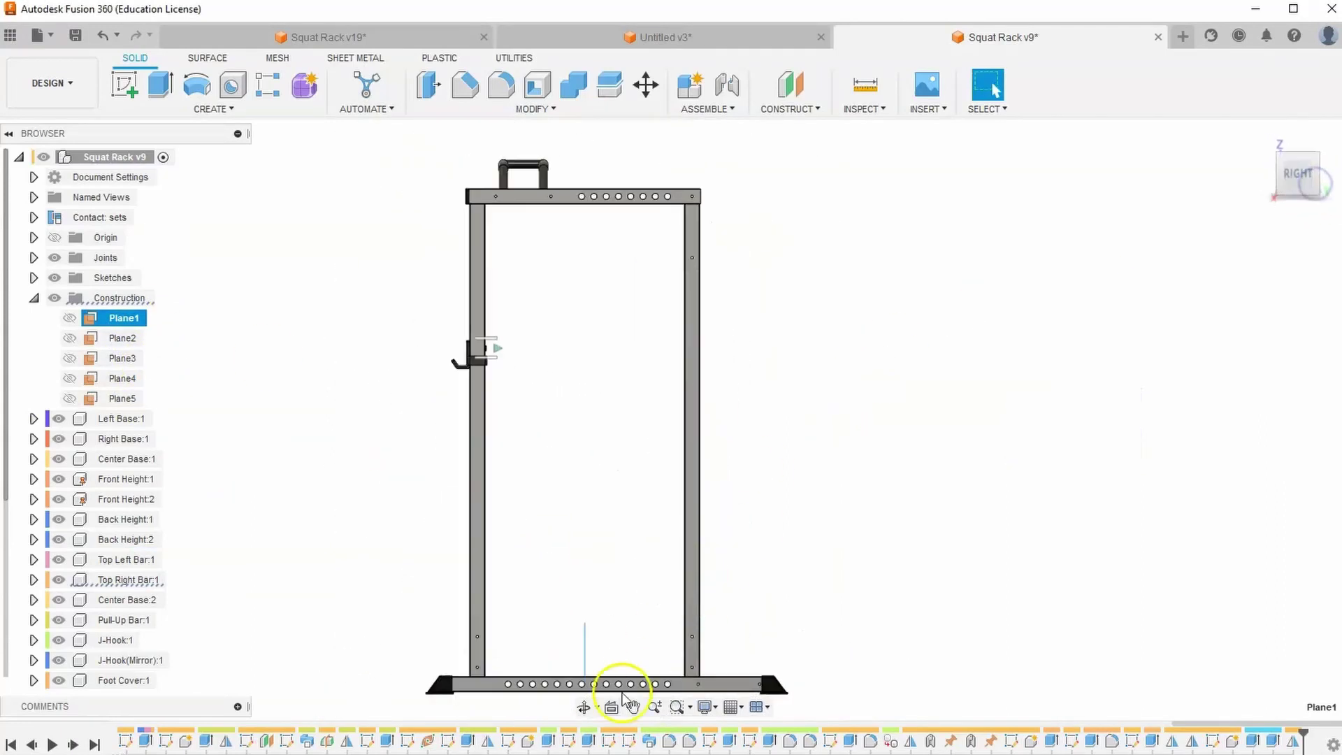
click(589, 649)
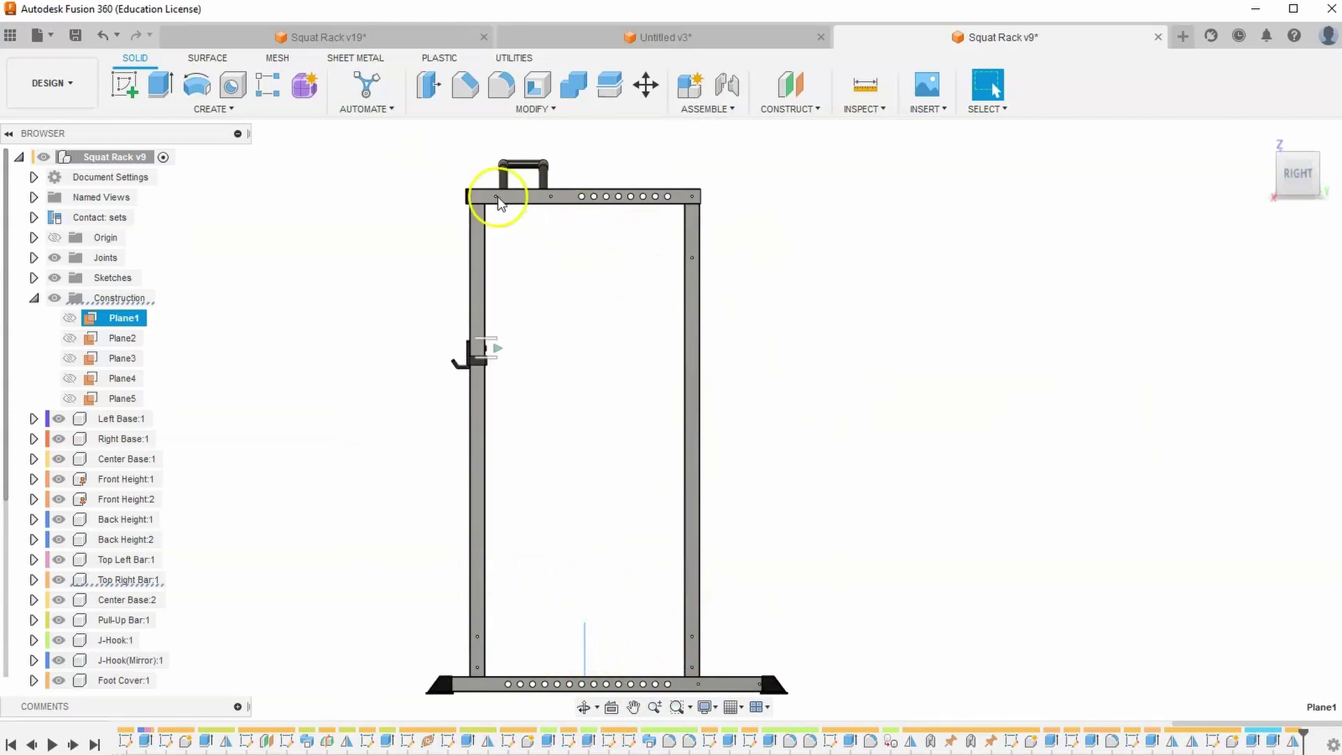
click(683, 204)
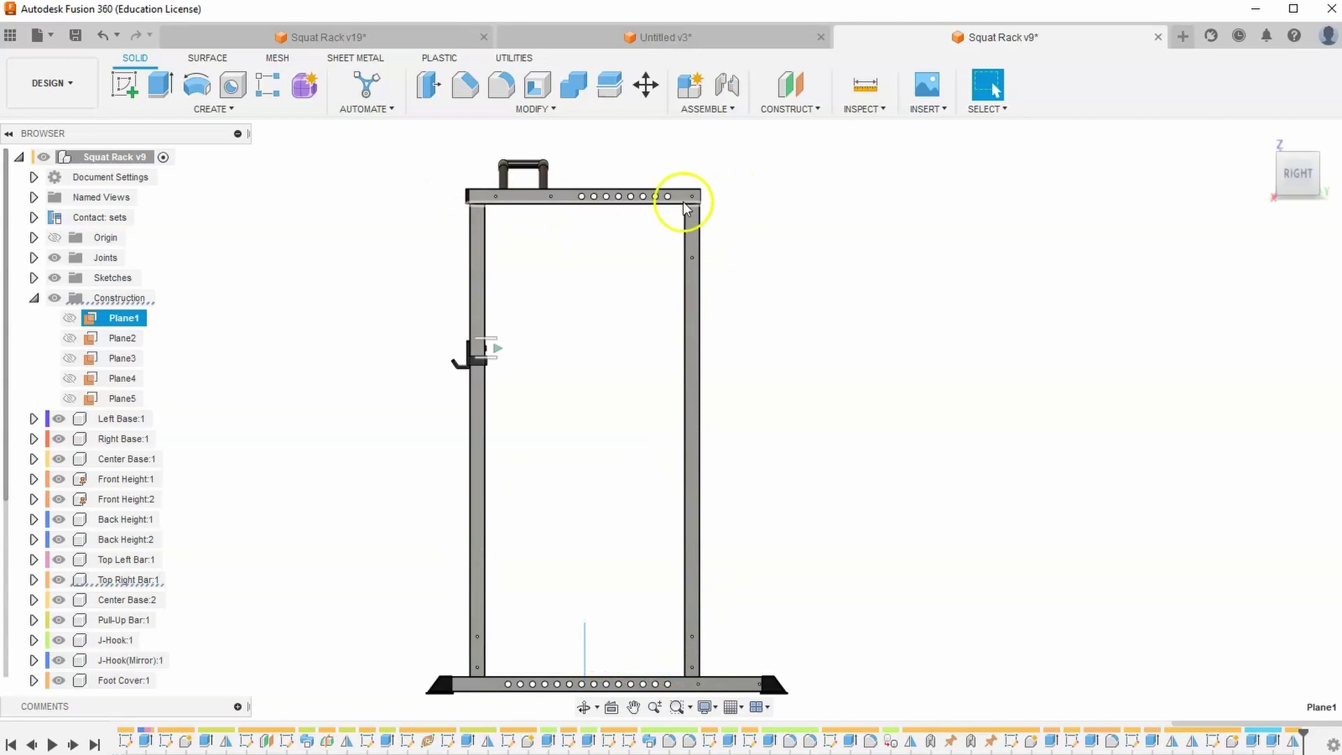
click(1264, 140)
- Mirror both front tube plug components across Plane1 onto the back ends of the top bars
click(214, 109)
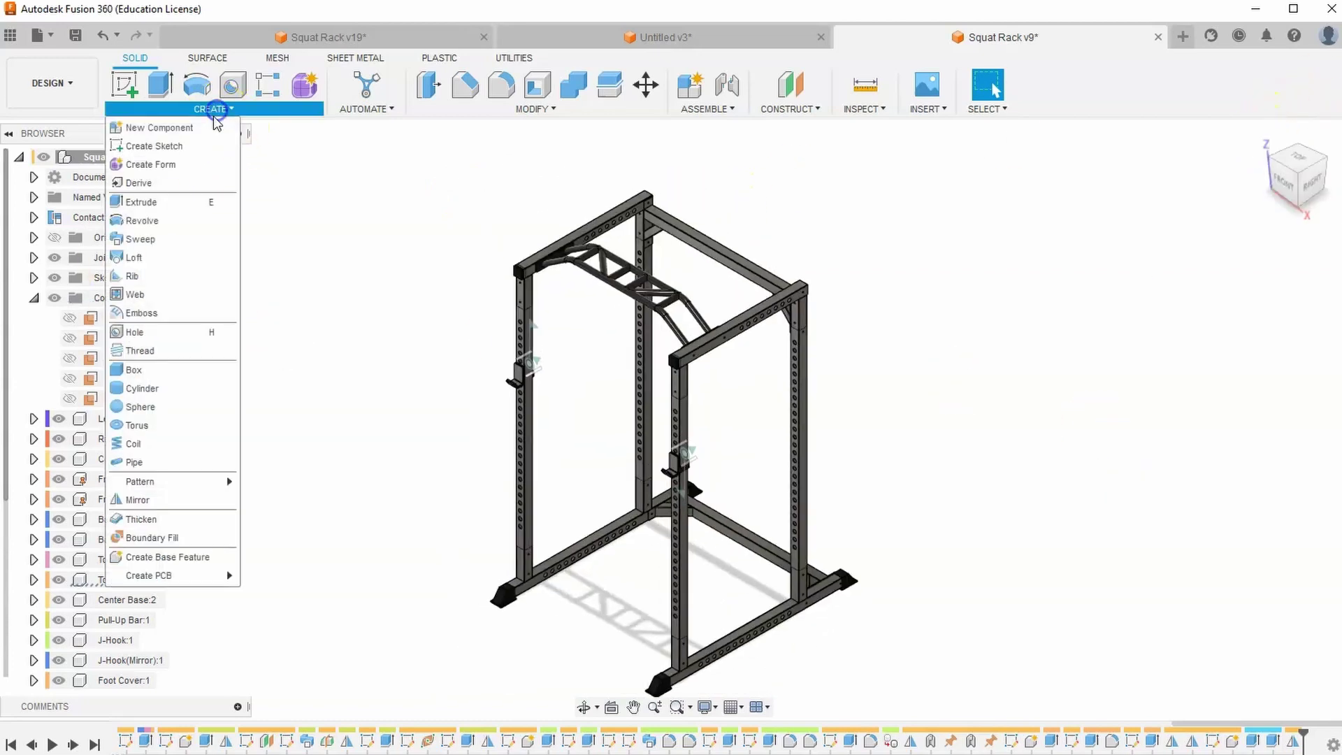
click(148, 500)
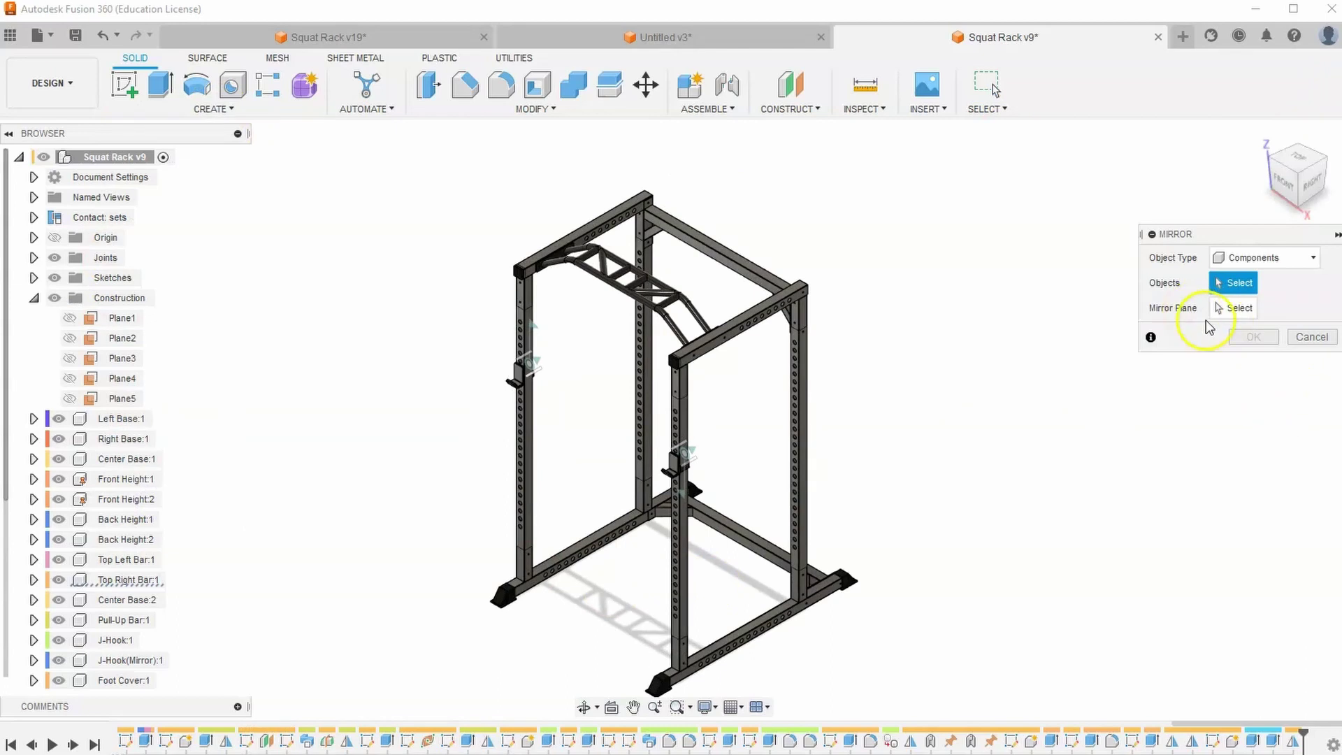
scroll(645, 529, up, 3)
click(710, 328)
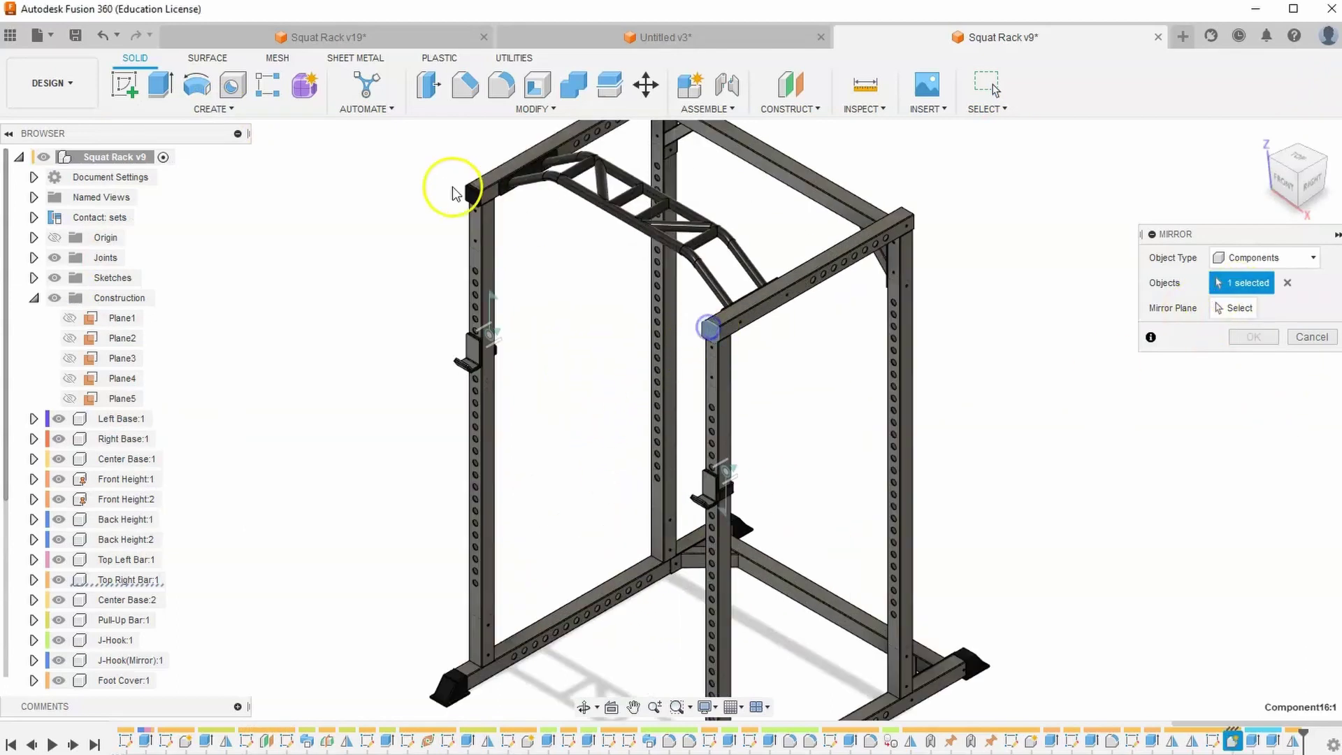
click(463, 192)
click(1217, 304)
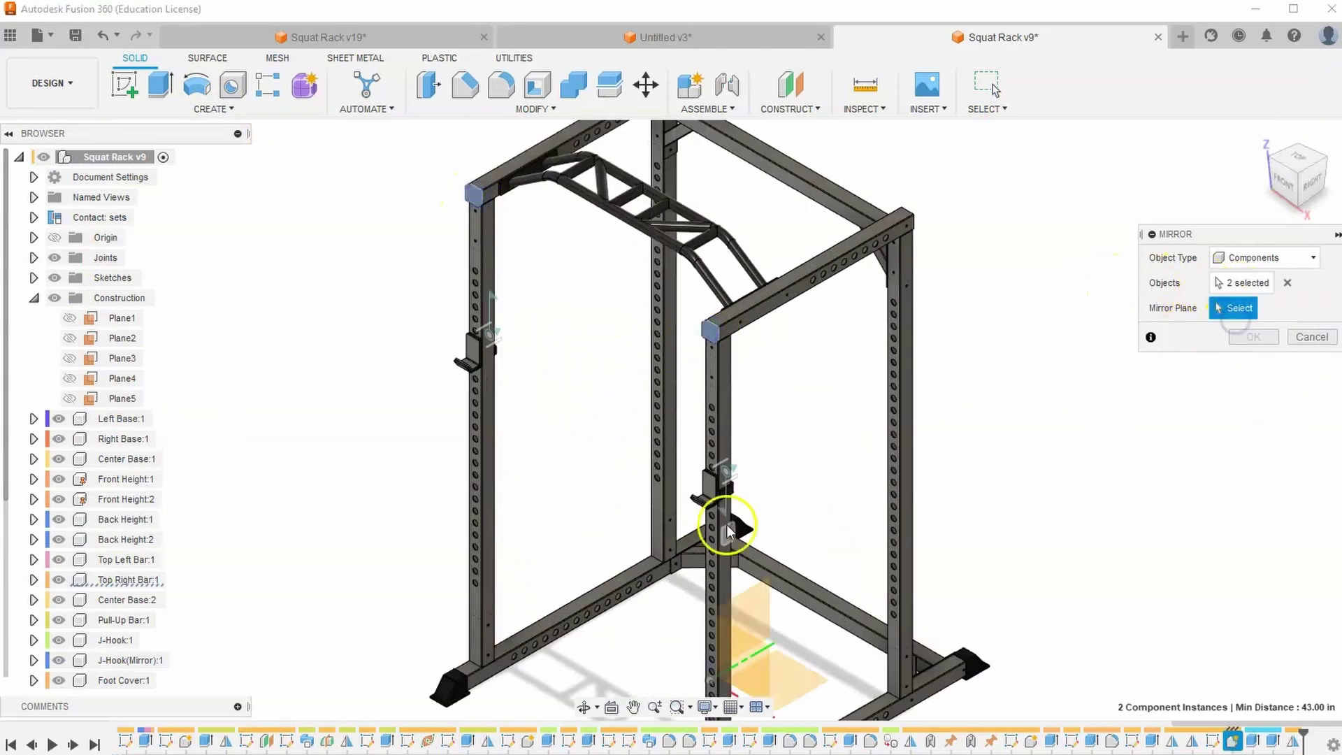
click(35, 297)
click(35, 298)
click(89, 320)
click(110, 325)
middle_drag(853, 410, 815, 486)
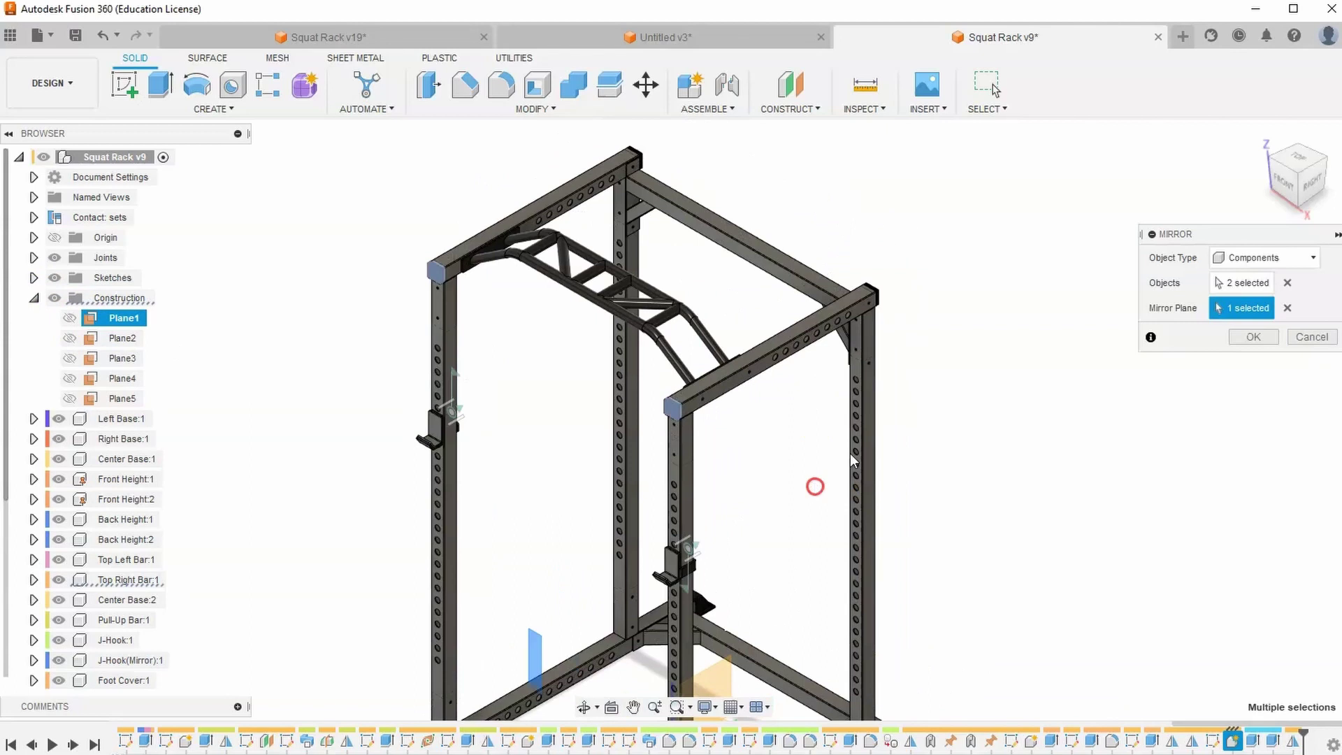
click(1254, 337)
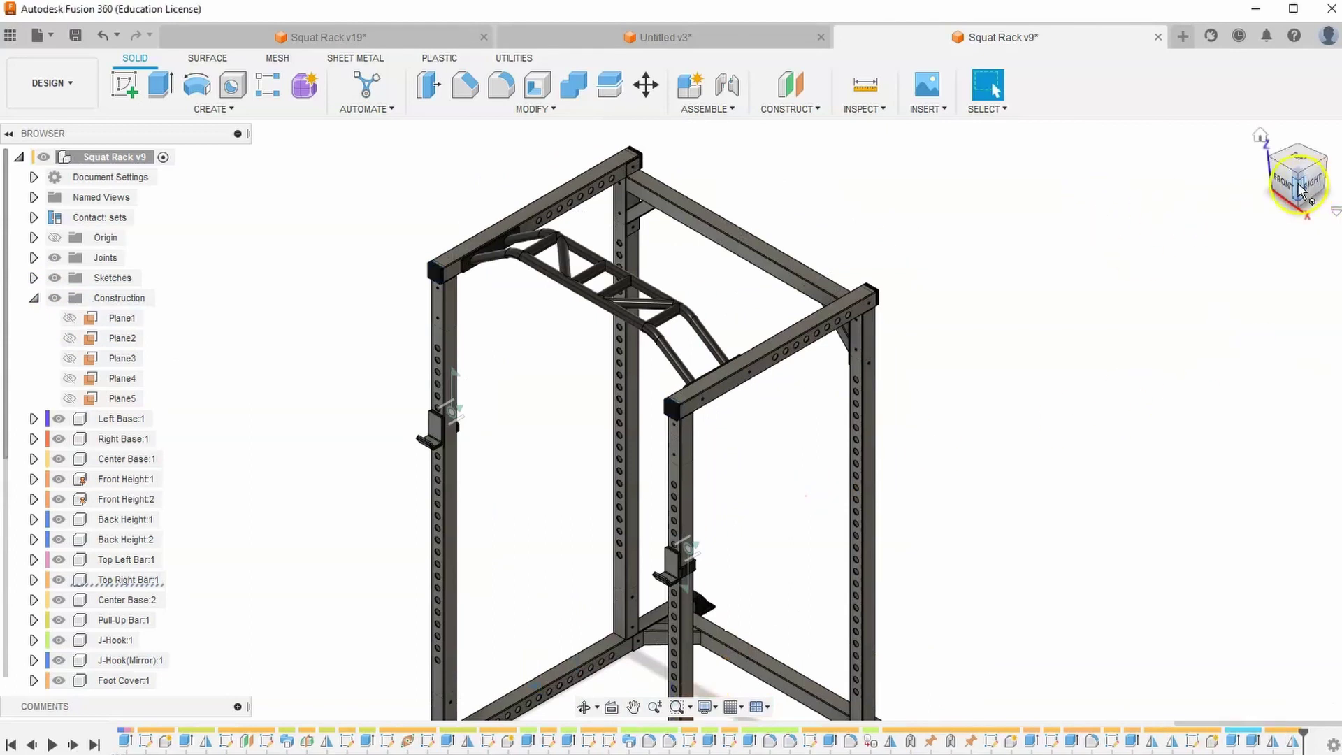
- Check the back of the rack, return to the home view and save the Squat Rack design
shift+middle_drag(1301, 188, 1193, 169)
click(1277, 169)
click(1258, 136)
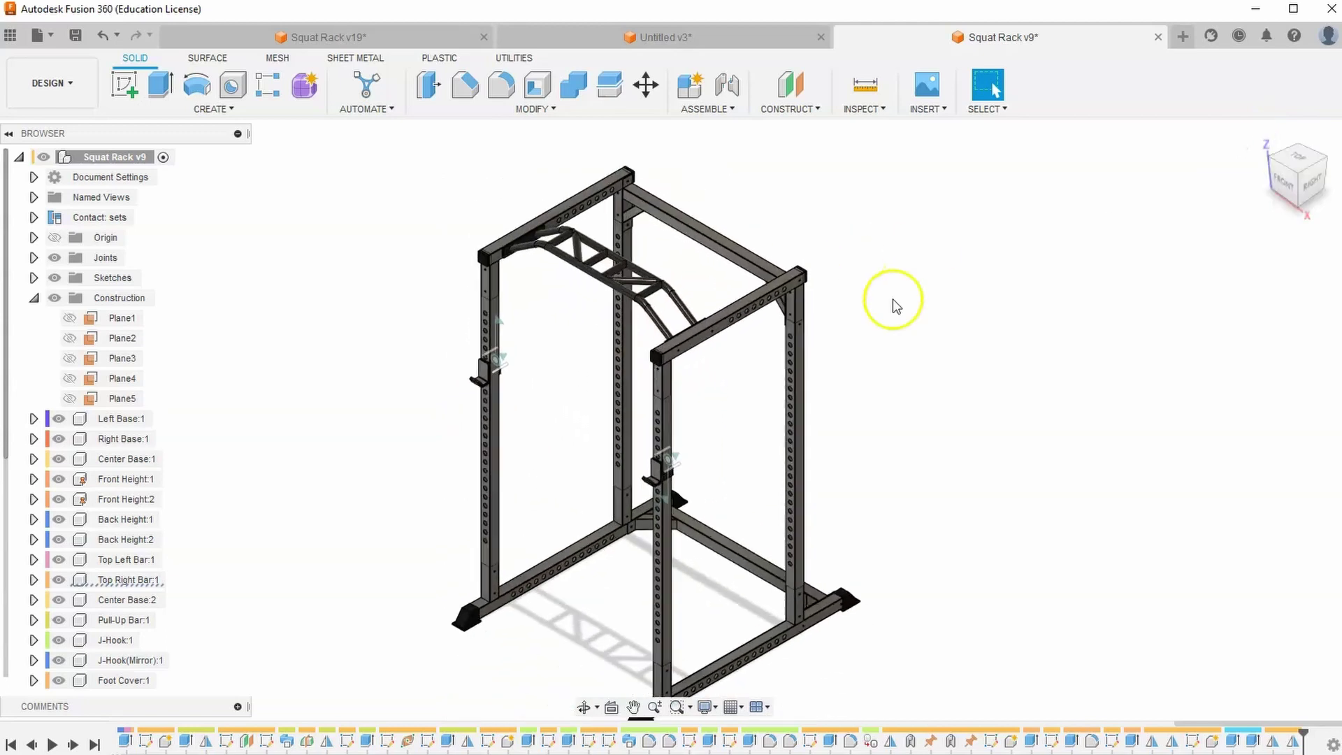
click(76, 36)
click(672, 429)
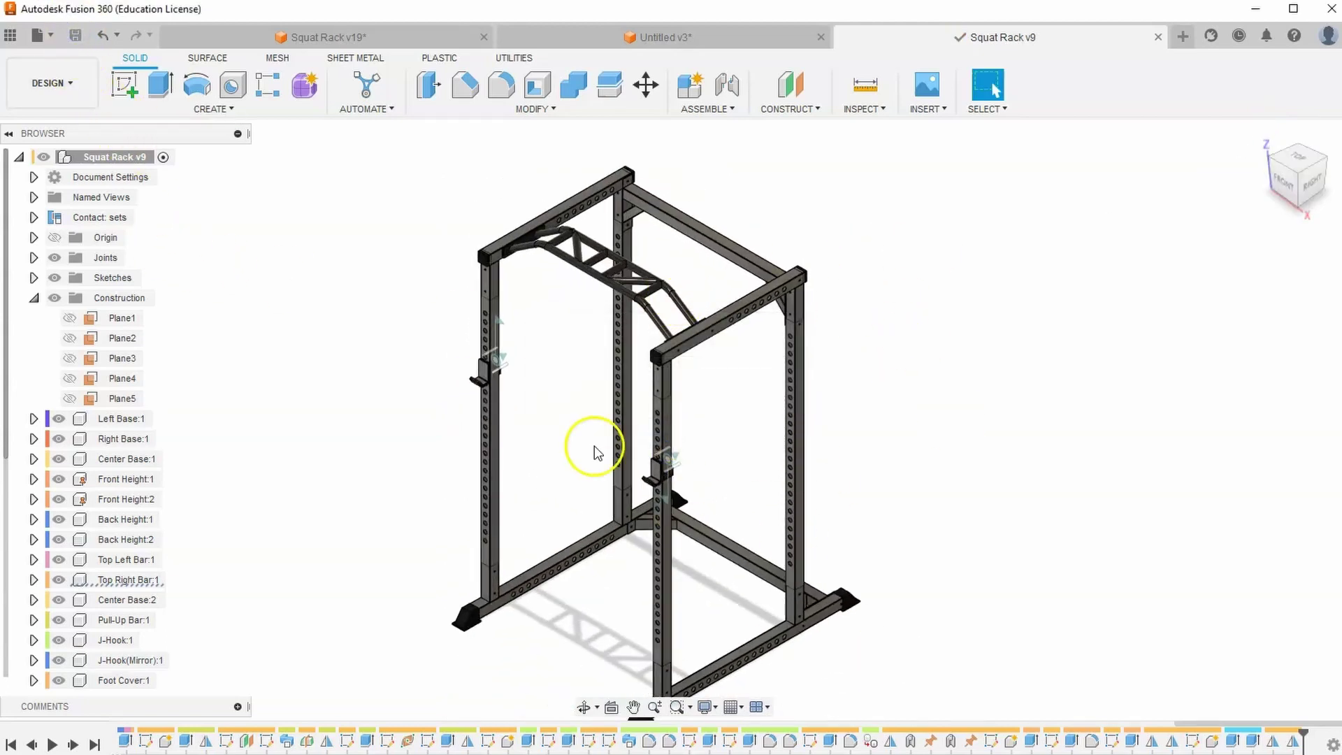